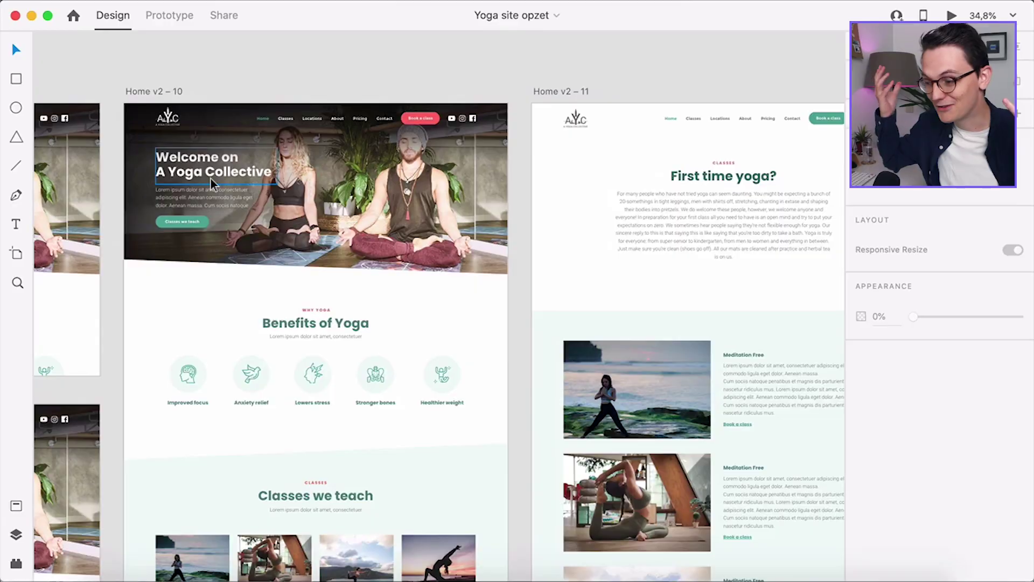
# Step: Compare the header on the Home v2 – 10 artboard with the one on Home v2 – 11, examining the navigation colours up close
pyautogui.scroll(5, 211, 179)
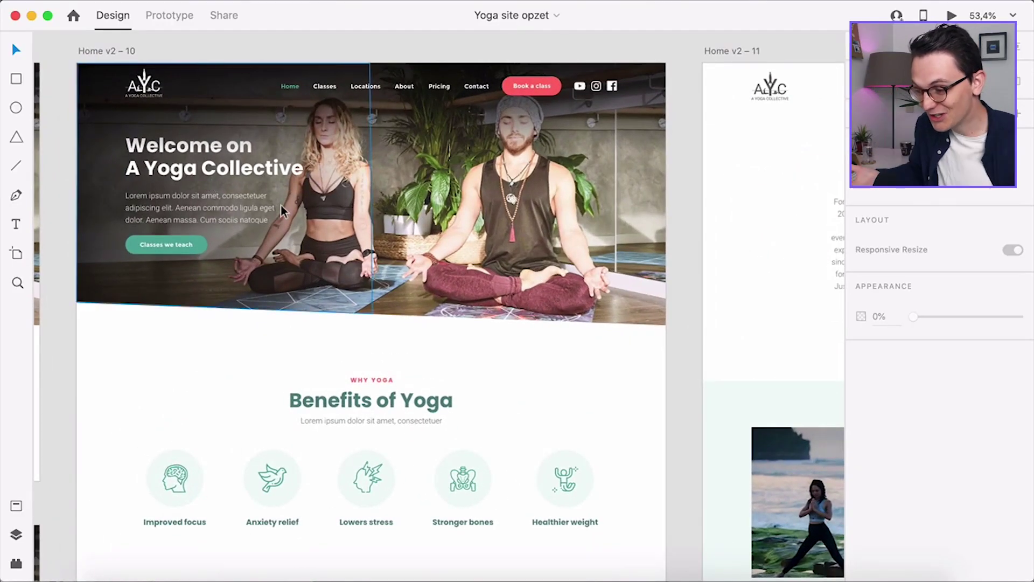
pyautogui.scroll(3, 275, 209)
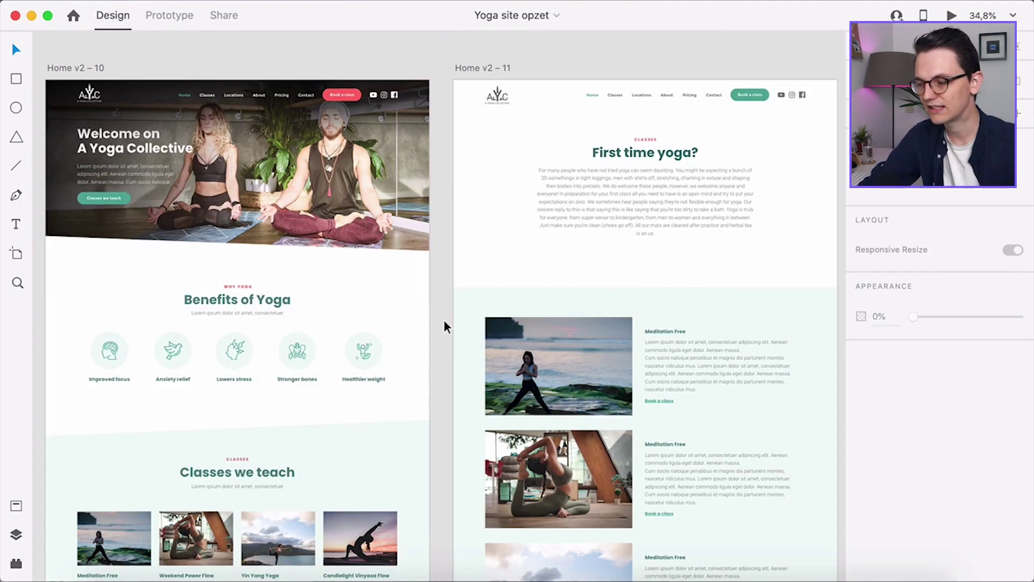
pyautogui.hscroll(-5, 445, 326)
pyautogui.scroll(3, 213, 184)
pyautogui.scroll(4, 213, 185)
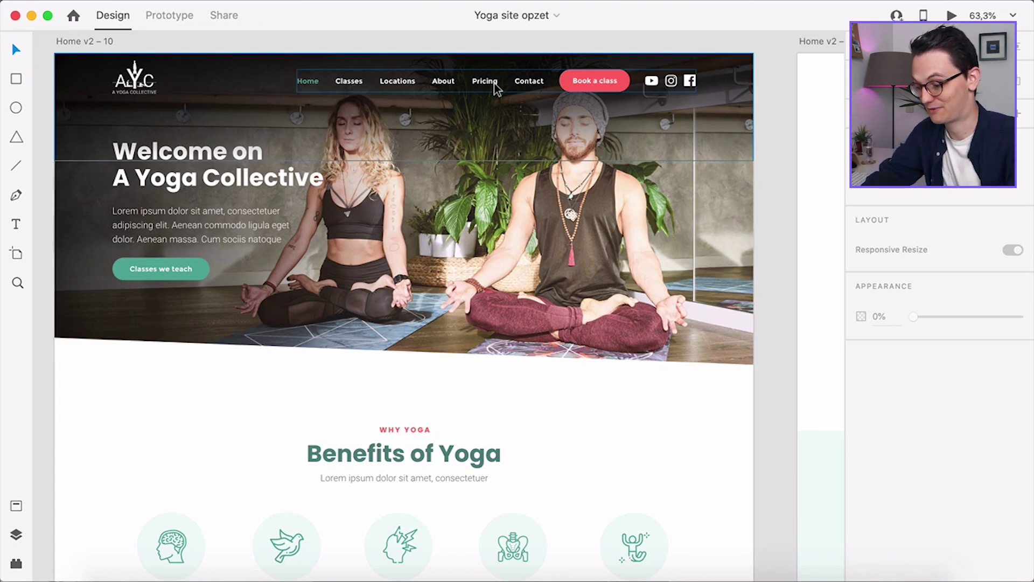
pyautogui.scroll(3, 392, 75)
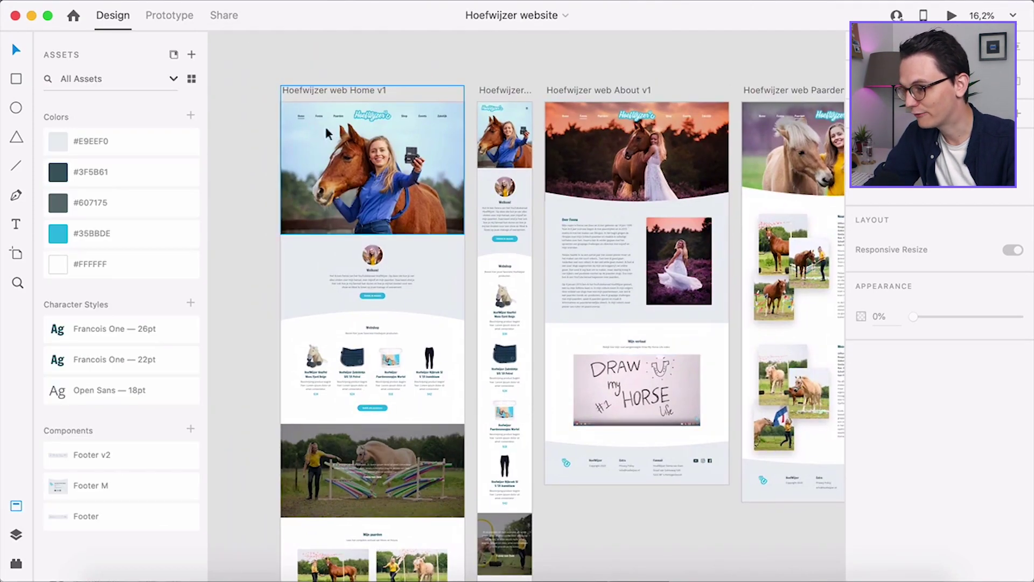
# Step: Examine the logo and navigation text over the hero image on the Hoefwijzer web Home v1 artboard
pyautogui.scroll(5, 311, 108)
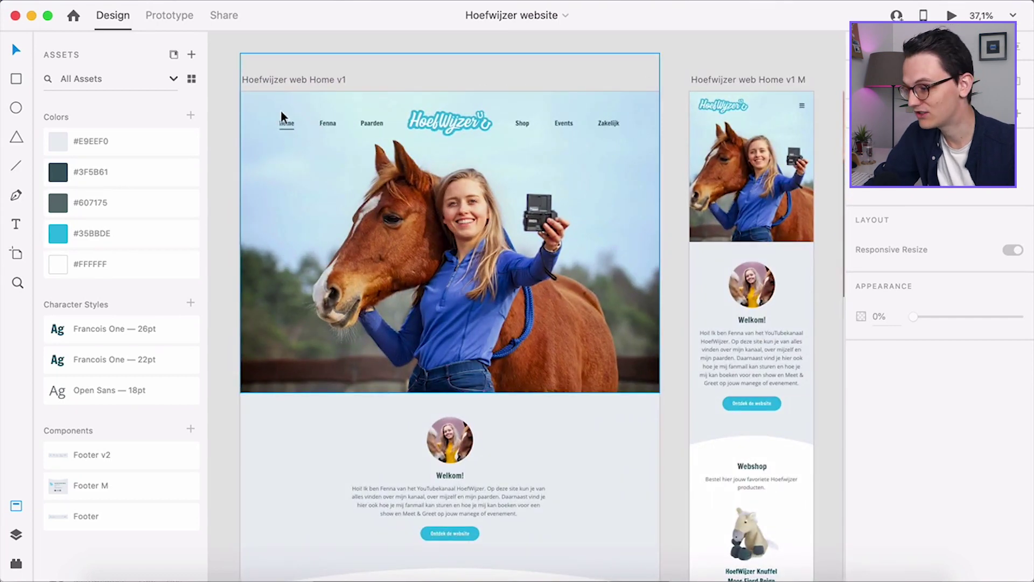
pyautogui.scroll(3, 282, 109)
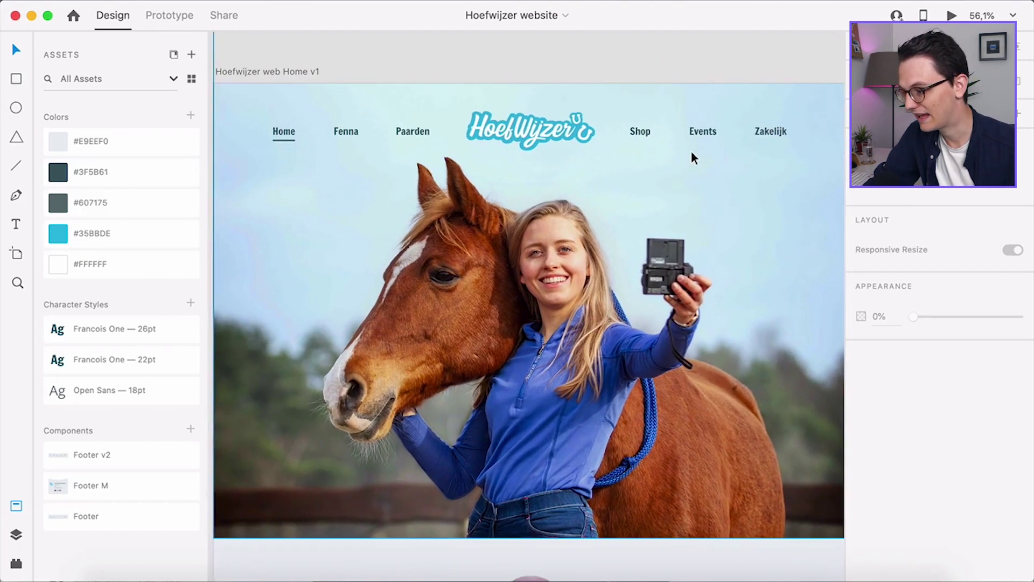
pyautogui.hscroll(-2, 691, 157)
pyautogui.scroll(-3, 663, 370)
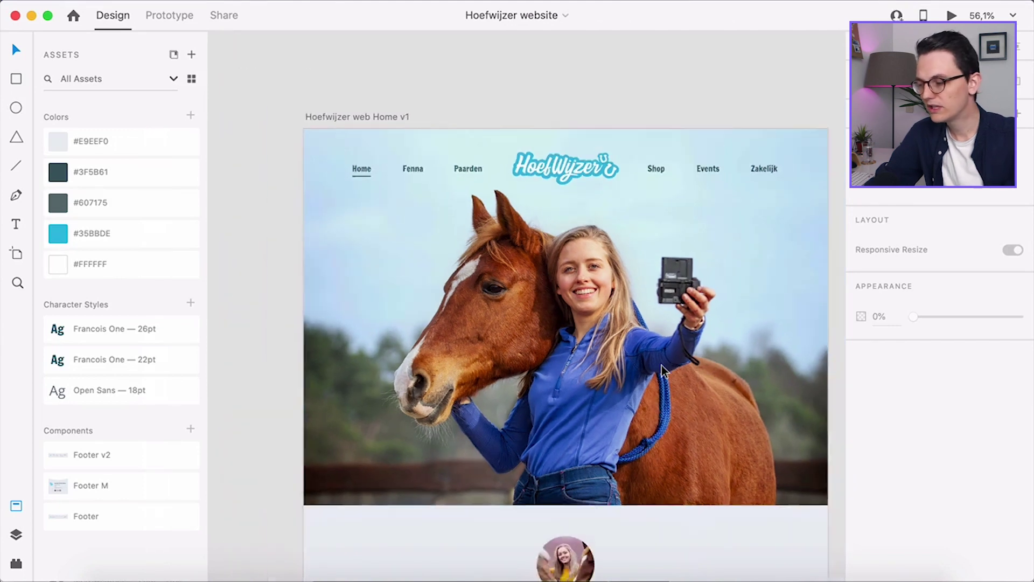
pyautogui.hscroll(2, 572, 302)
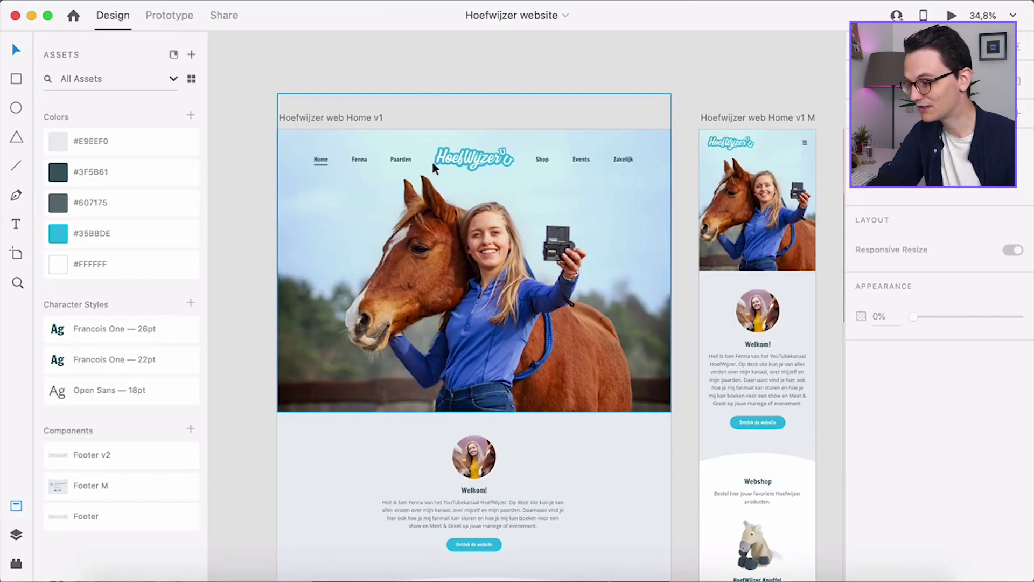
pyautogui.scroll(5, 474, 162)
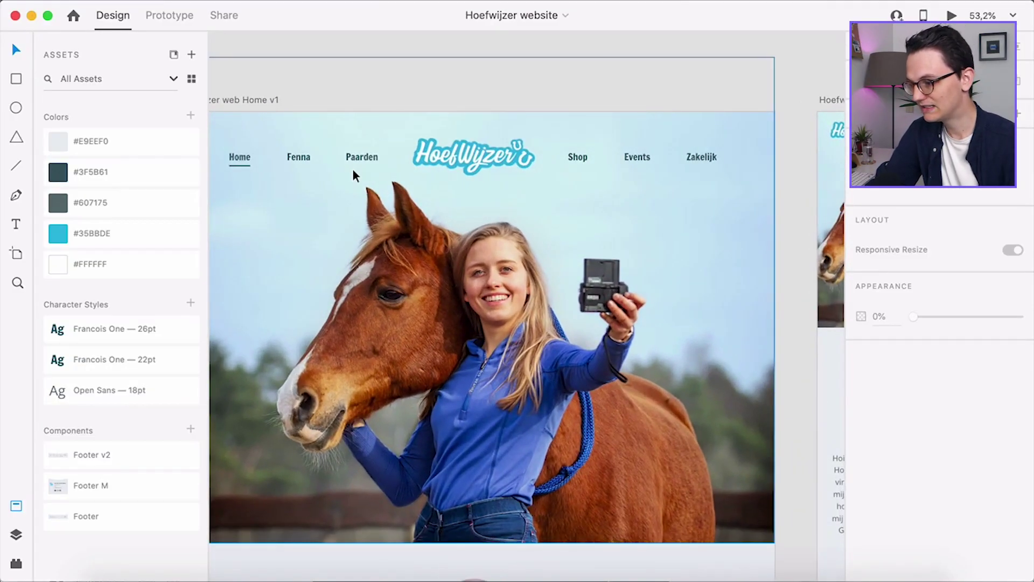
pyautogui.scroll(5, 356, 169)
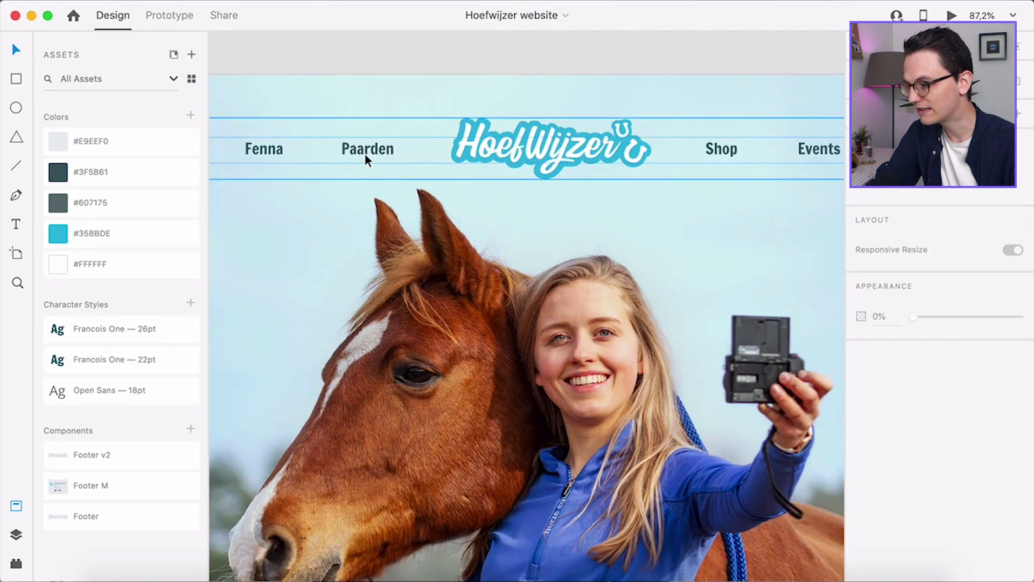
# Step: Inspect the navigation text and header group on the Hoefwijzer web About v1 and Paarden v1 artboards
pyautogui.scroll(-5, 364, 152)
pyautogui.hscroll(5, 364, 153)
pyautogui.scroll(3, 364, 153)
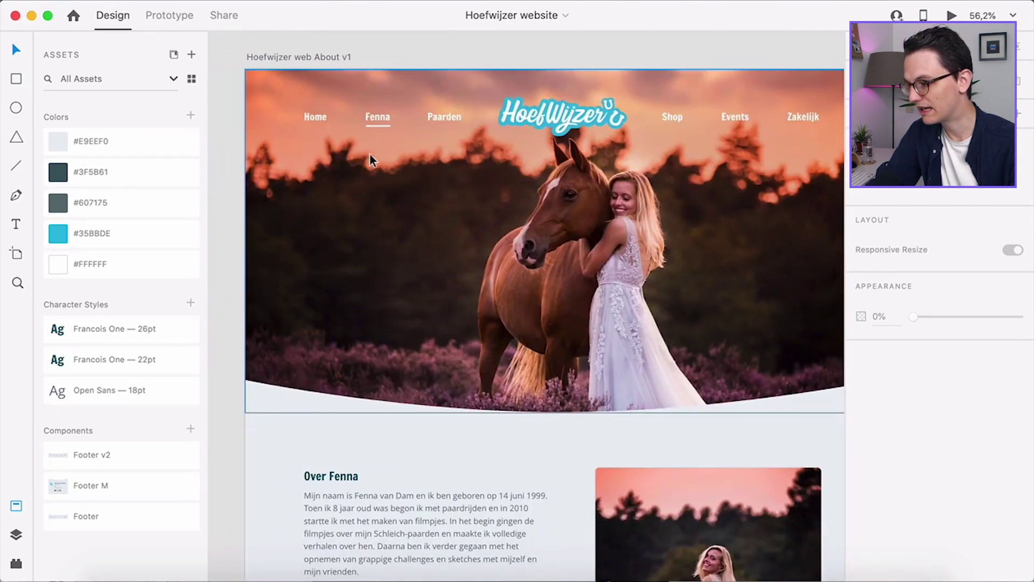
pyautogui.doubleClick(448, 117)
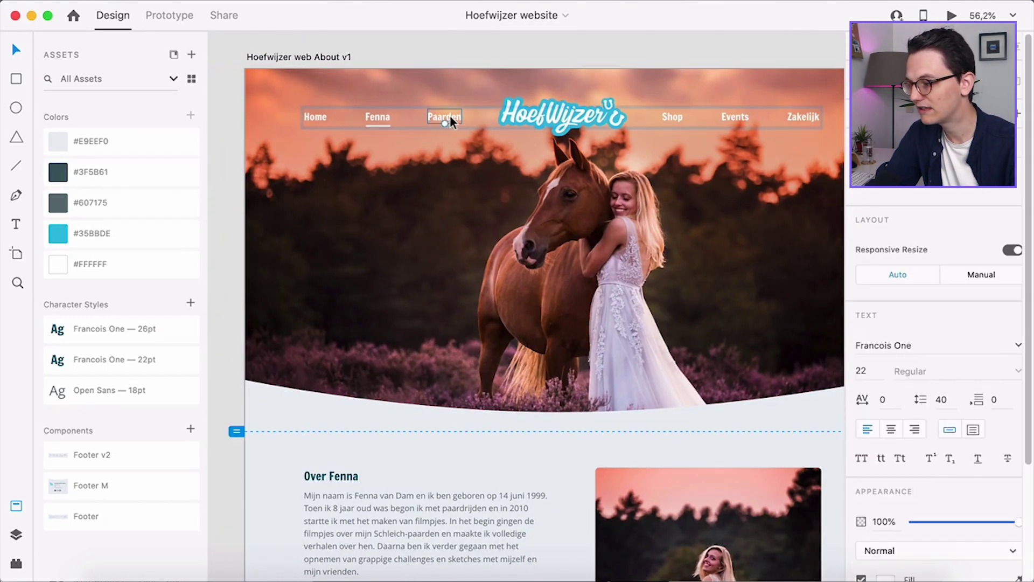
pyautogui.hscroll(2, 551, 47)
pyautogui.click(564, 56)
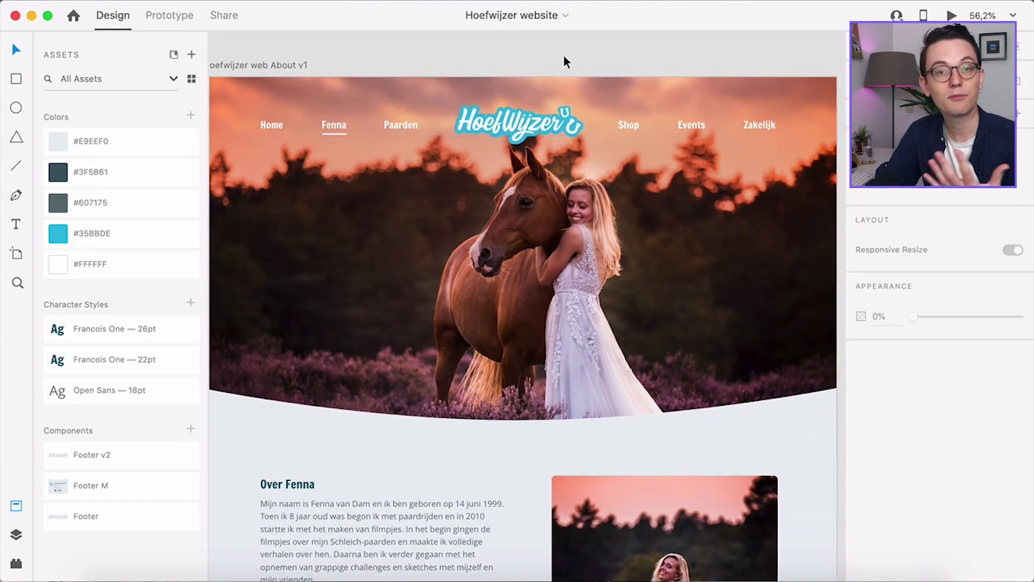
pyautogui.hscroll(10, 593, 198)
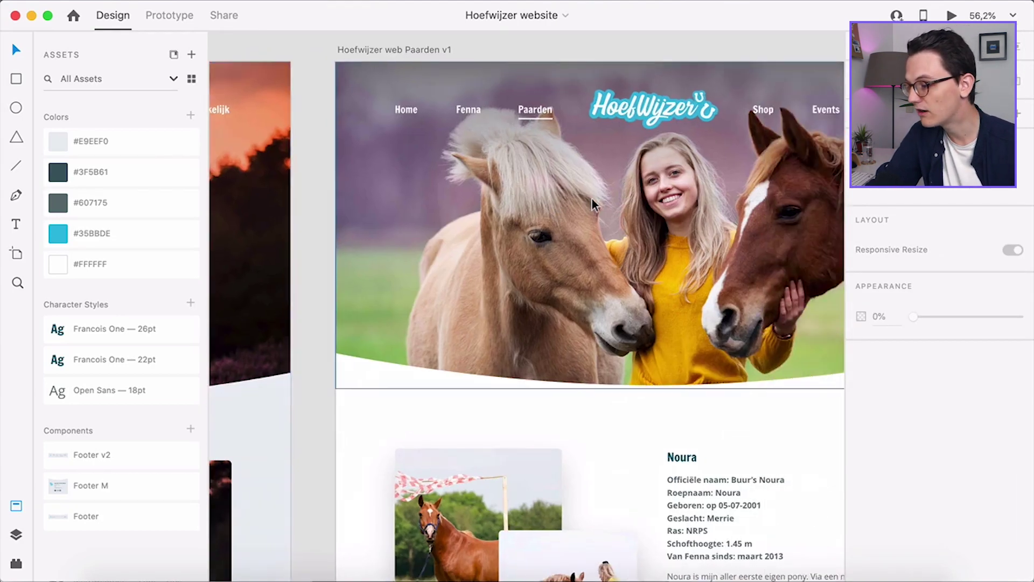
pyautogui.scroll(-5, 495, 151)
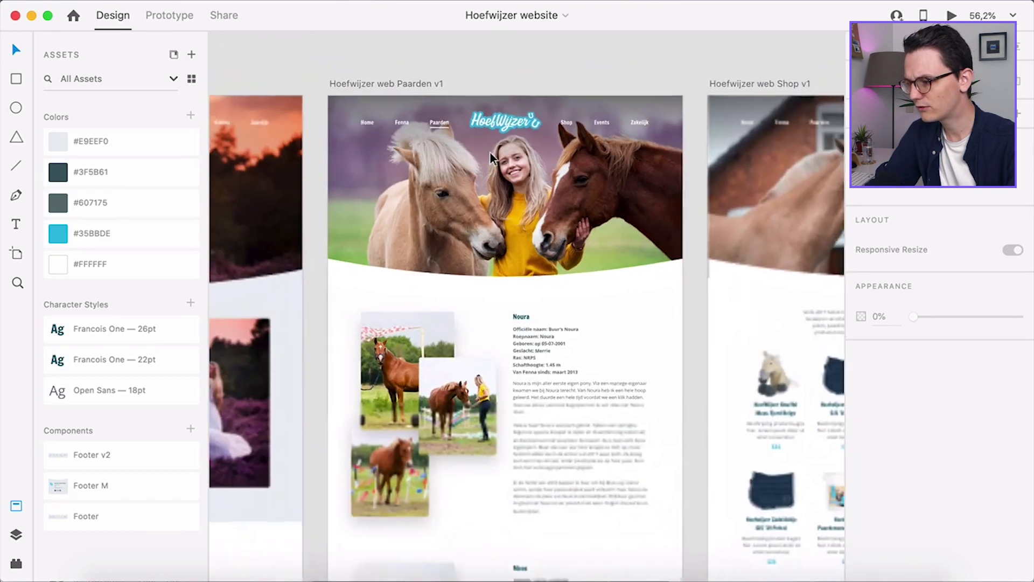
pyautogui.click(508, 128)
pyautogui.scroll(3, 507, 128)
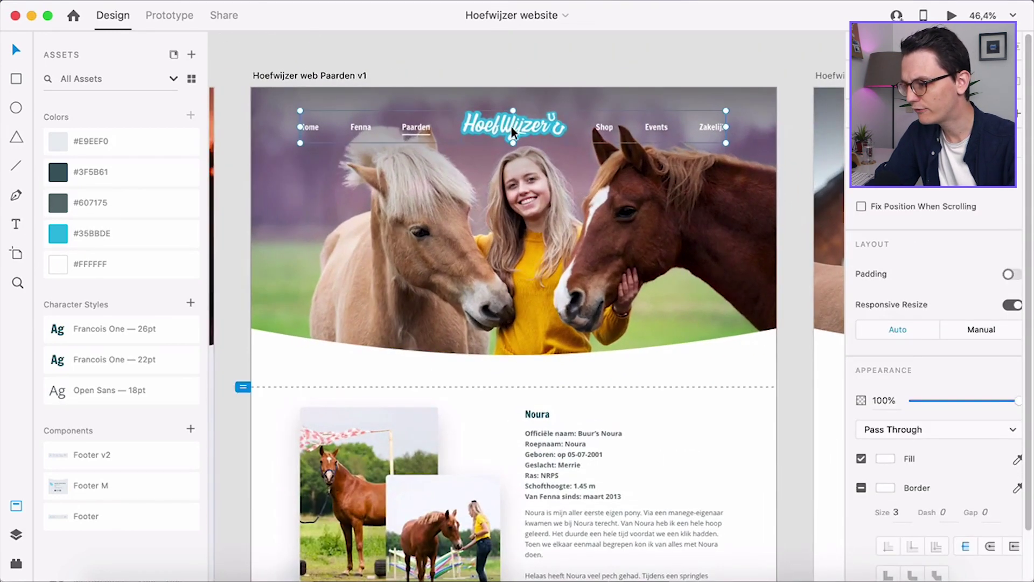
# Step: Compare the header on the Hoefwijzer Home v1 artboard with those on the Events v1 and Zakelijk v1 artboards
pyautogui.hscroll(-10, 508, 127)
pyautogui.hscroll(-8, 511, 125)
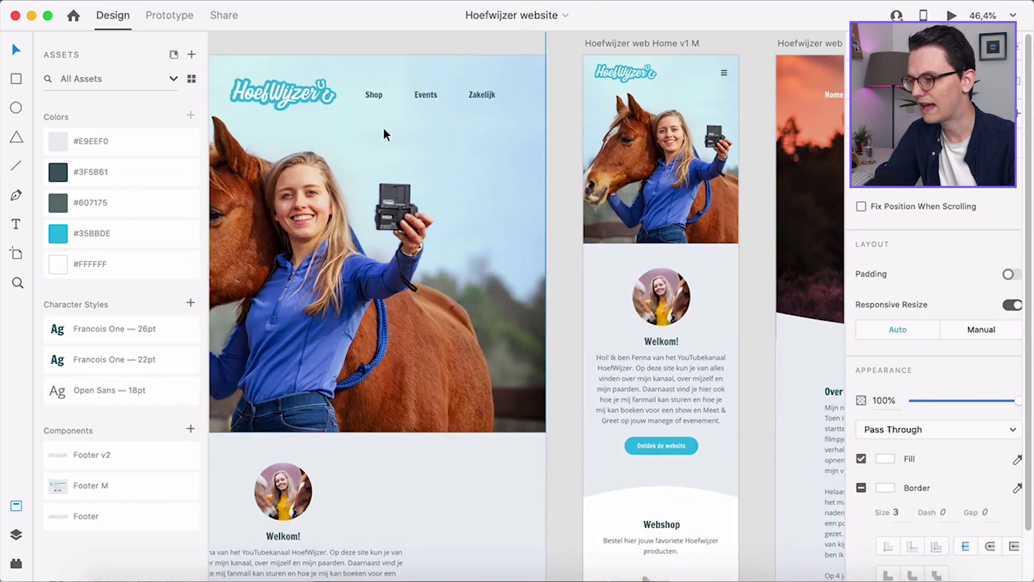
pyautogui.hscroll(-3, 384, 128)
pyautogui.click(383, 101)
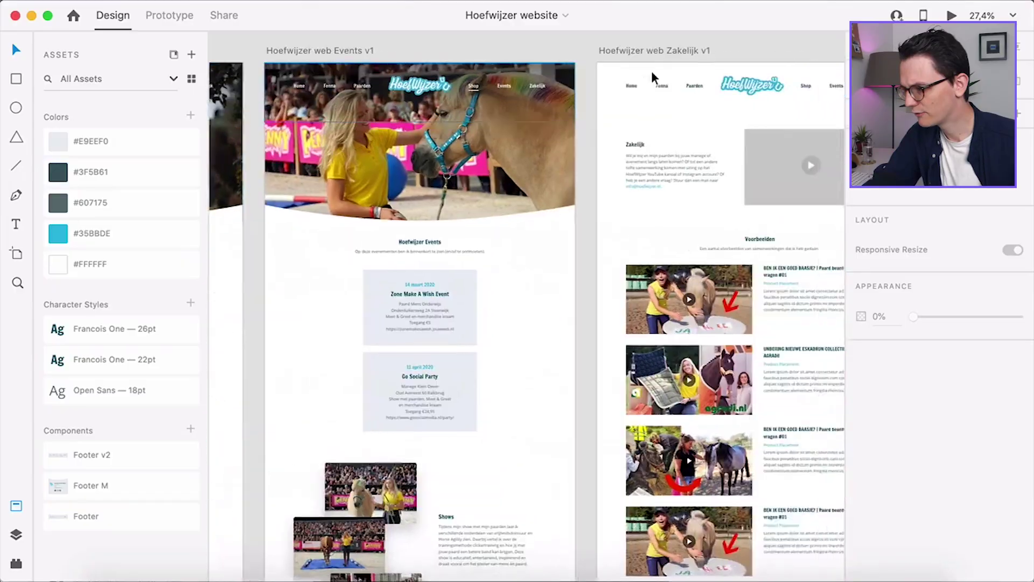
pyautogui.hscroll(5, 651, 75)
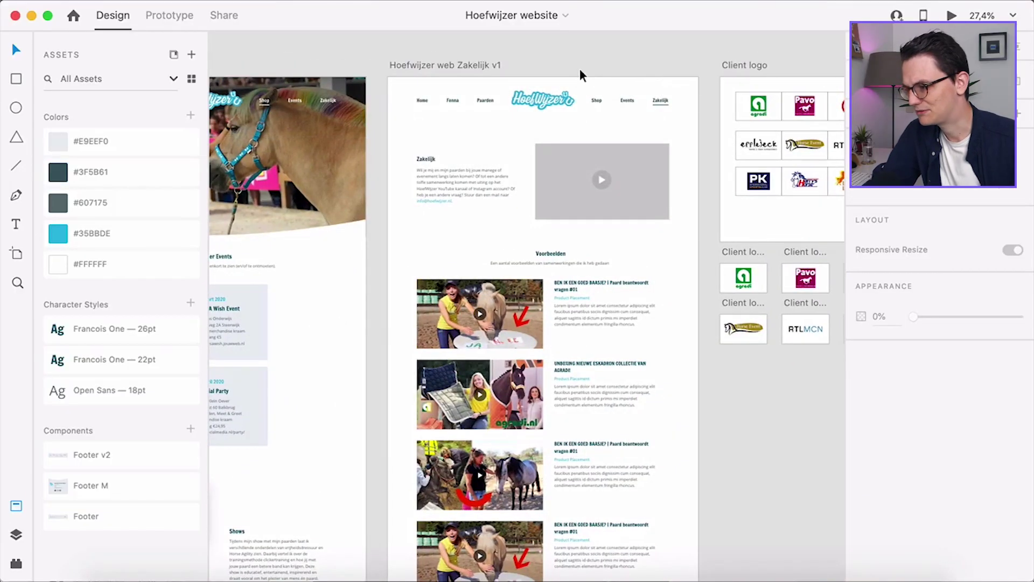
pyautogui.scroll(5, 580, 73)
pyautogui.scroll(-2, 632, 121)
pyautogui.scroll(1, 632, 120)
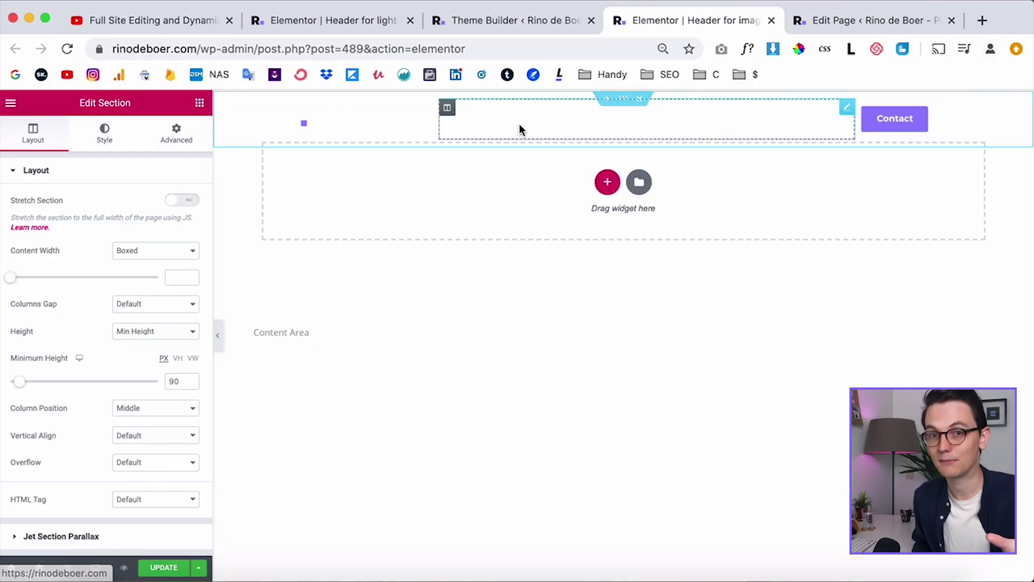
# Step: Open the display conditions of the light header template in Elementor
pyautogui.click(393, 21)
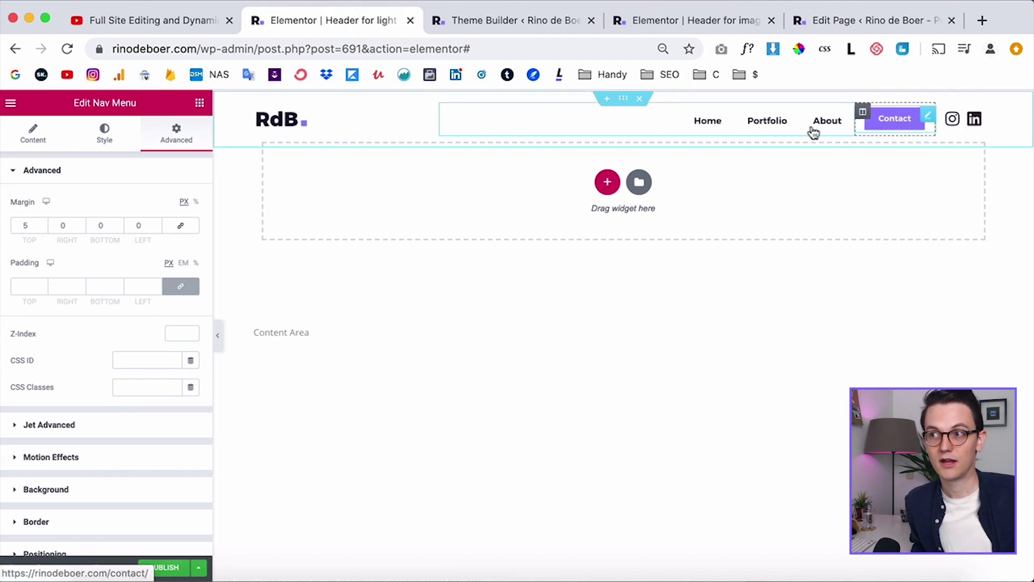
pyautogui.click(198, 568)
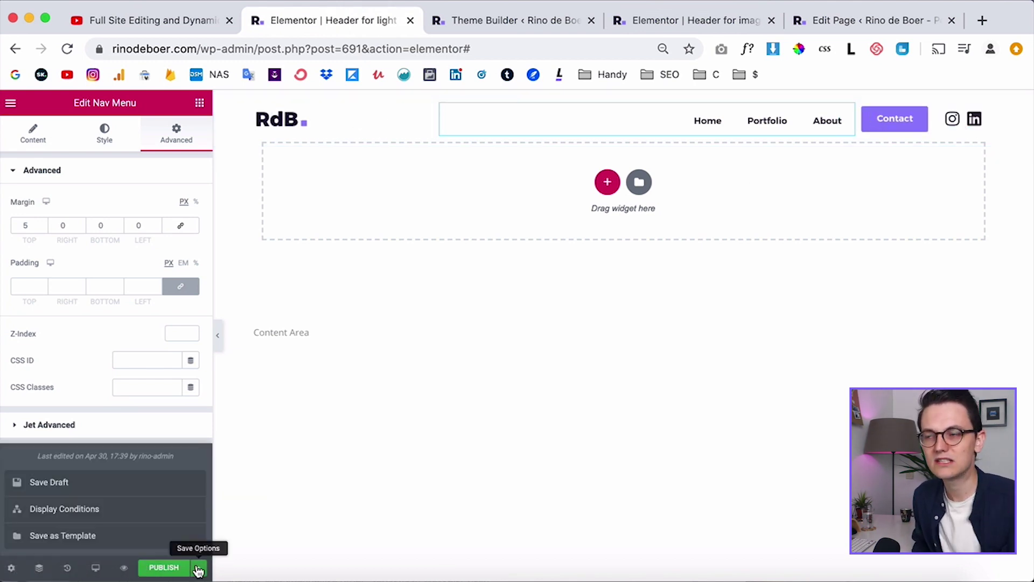
pyautogui.click(77, 510)
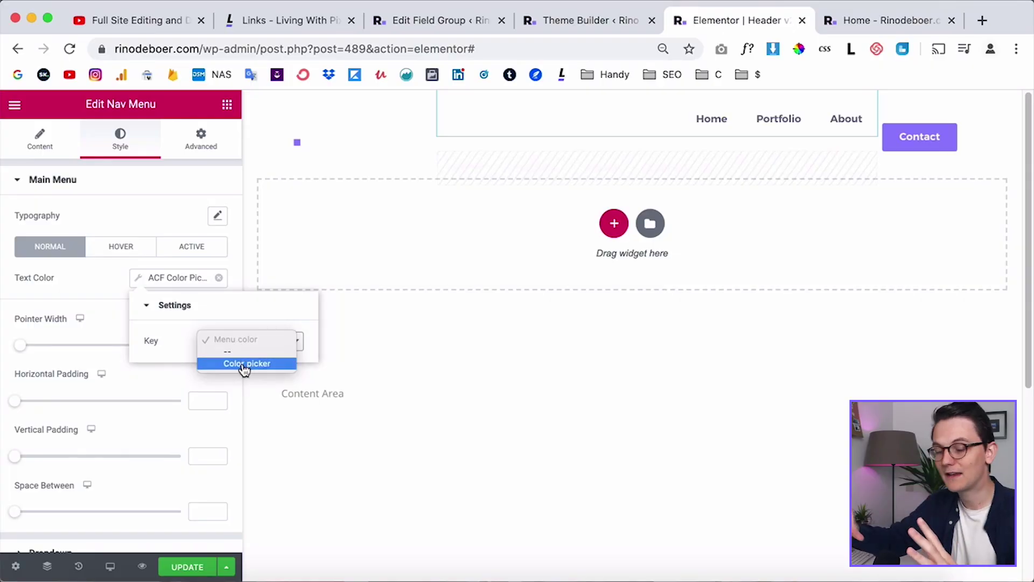
# Step: Link the nav menu's ACF text color to the Color picker field and set the page's menu color to #1E1A33
pyautogui.click(245, 365)
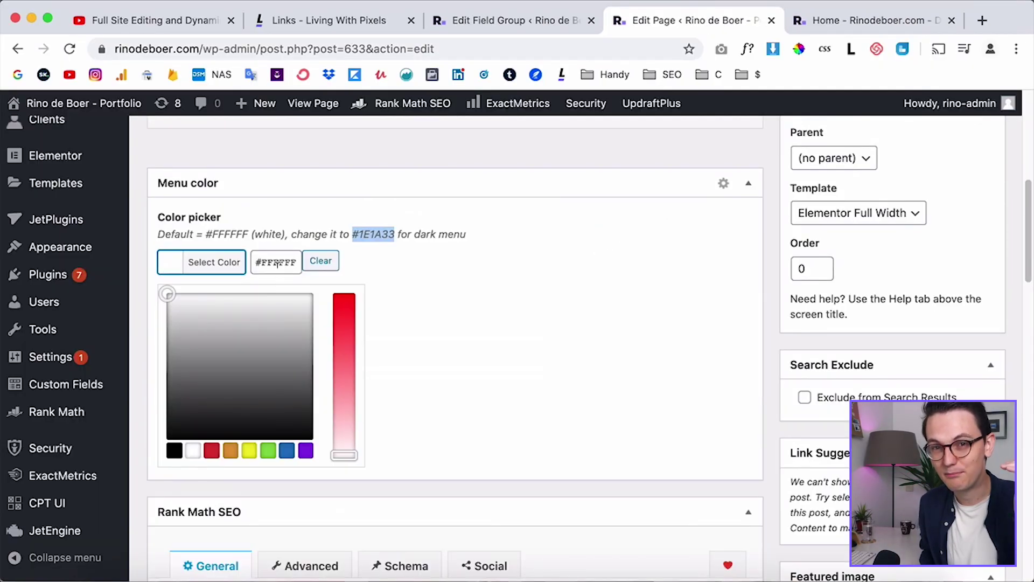
pyautogui.tripleClick(278, 263)
pyautogui.write('#1e1a33')
pyautogui.click(409, 277)
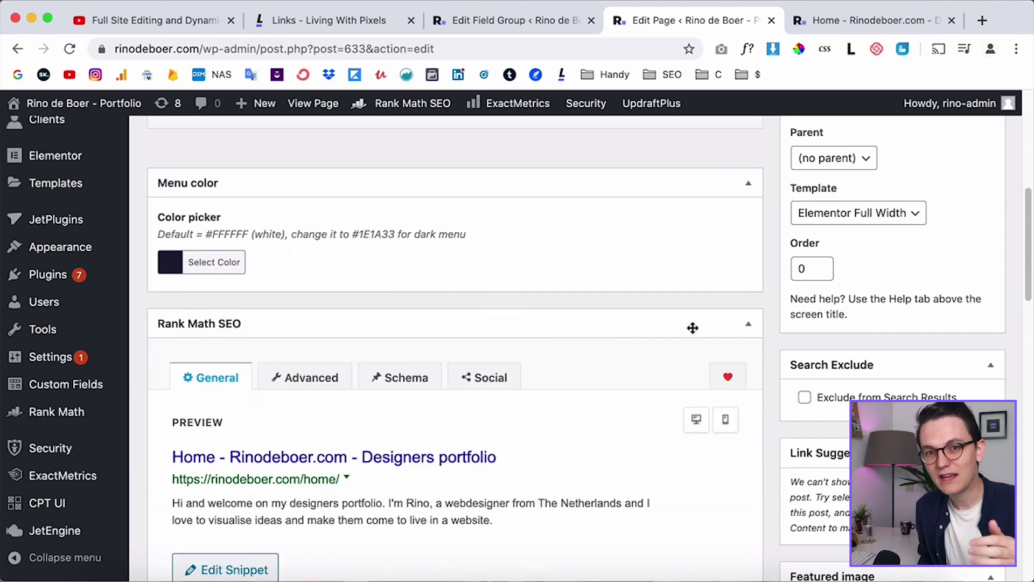
pyautogui.scroll(5, 634, 324)
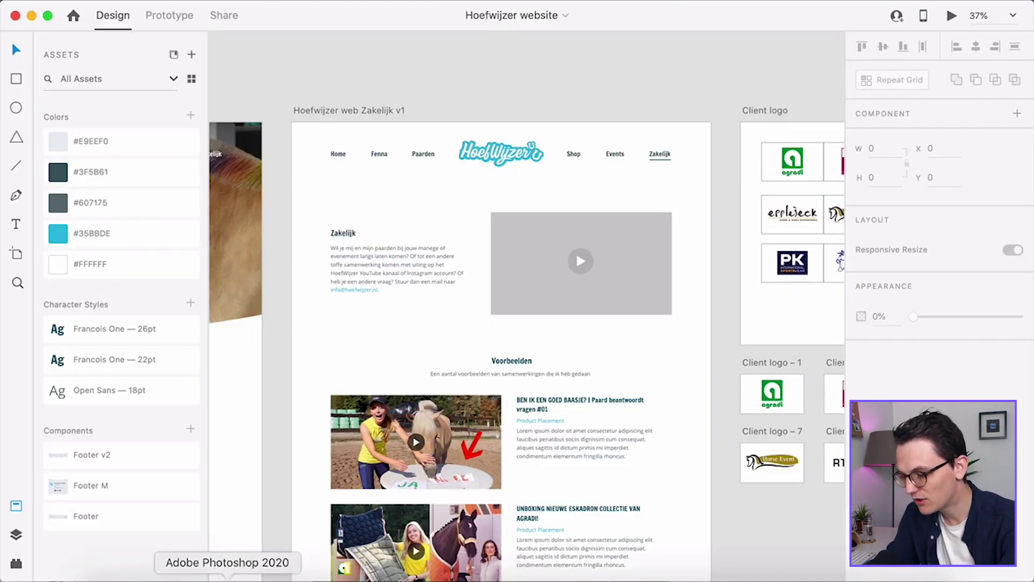
# Step: Switch to the browser and compare the header on A Yoga Collective's About page with the one on its Home page
pyautogui.click(188, 573)
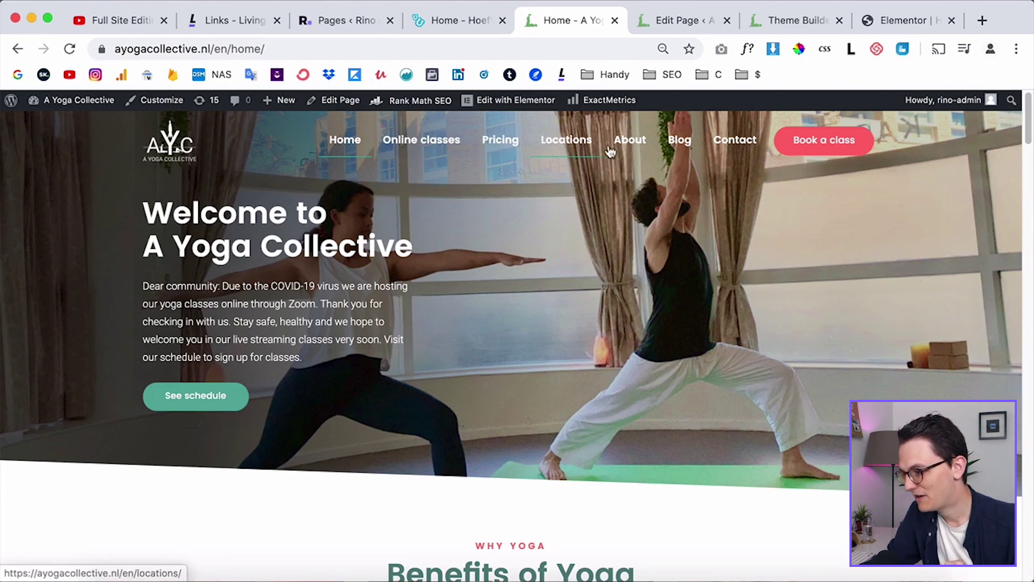
pyautogui.click(635, 144)
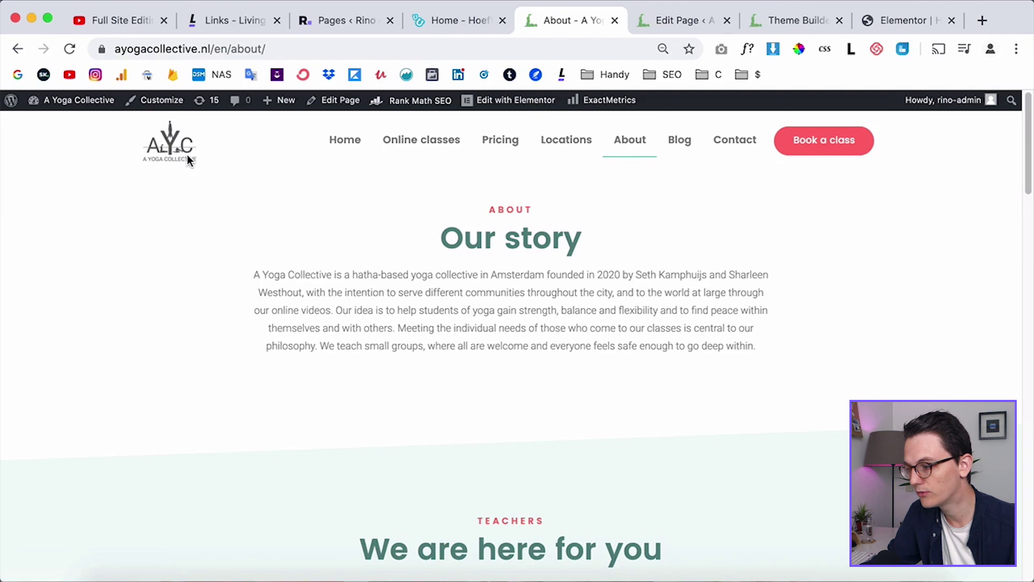
pyautogui.click(342, 144)
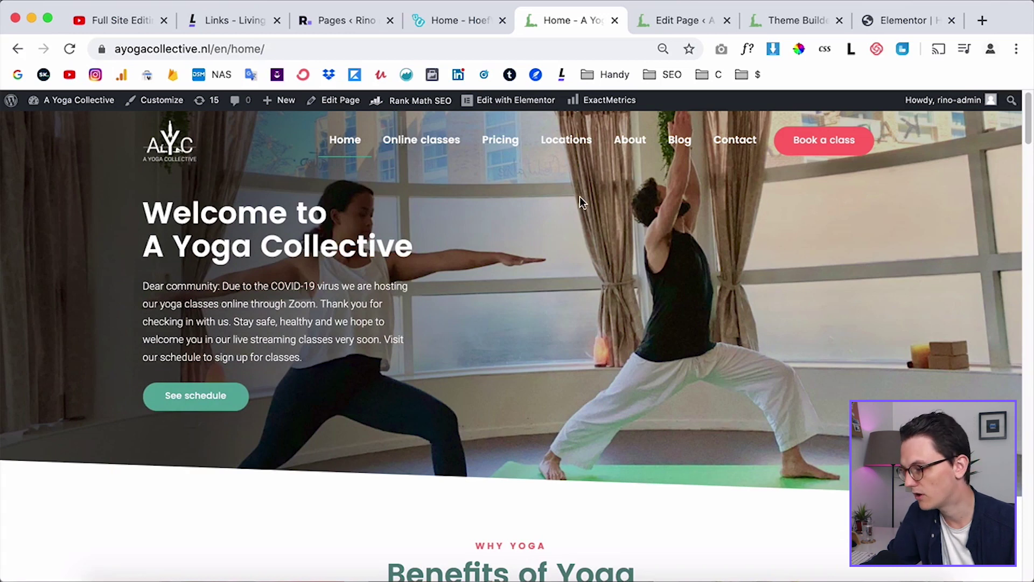
# Step: Inspect the main menu style settings of the Nav Menu widget in the yoga site's Elementor header template
pyautogui.click(885, 19)
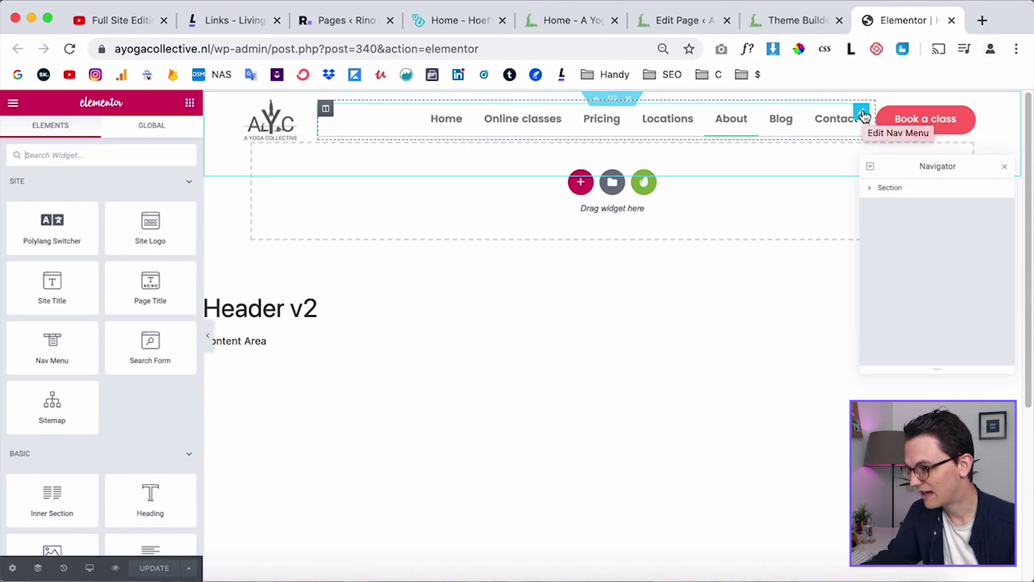
pyautogui.click(862, 114)
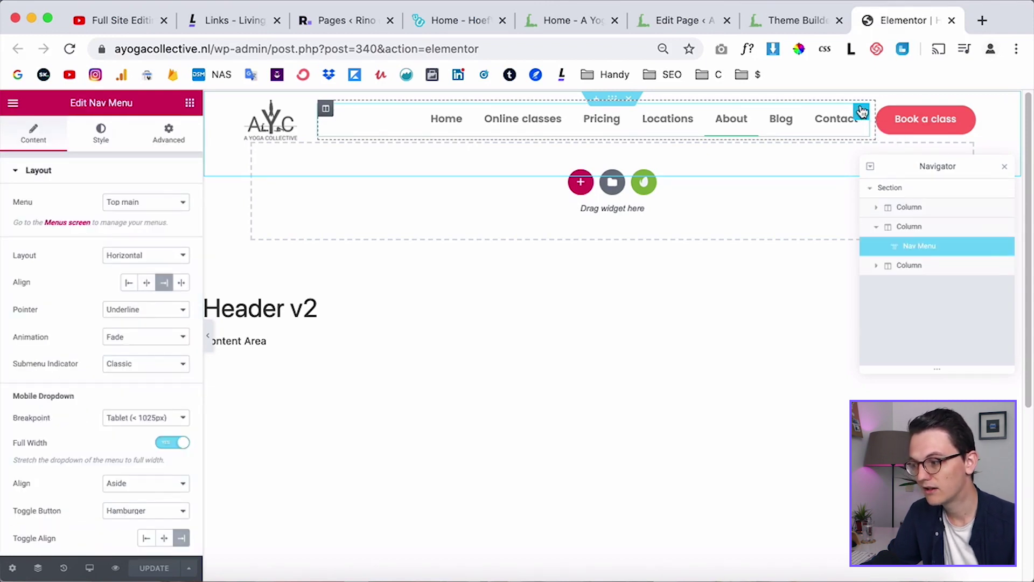
pyautogui.click(99, 138)
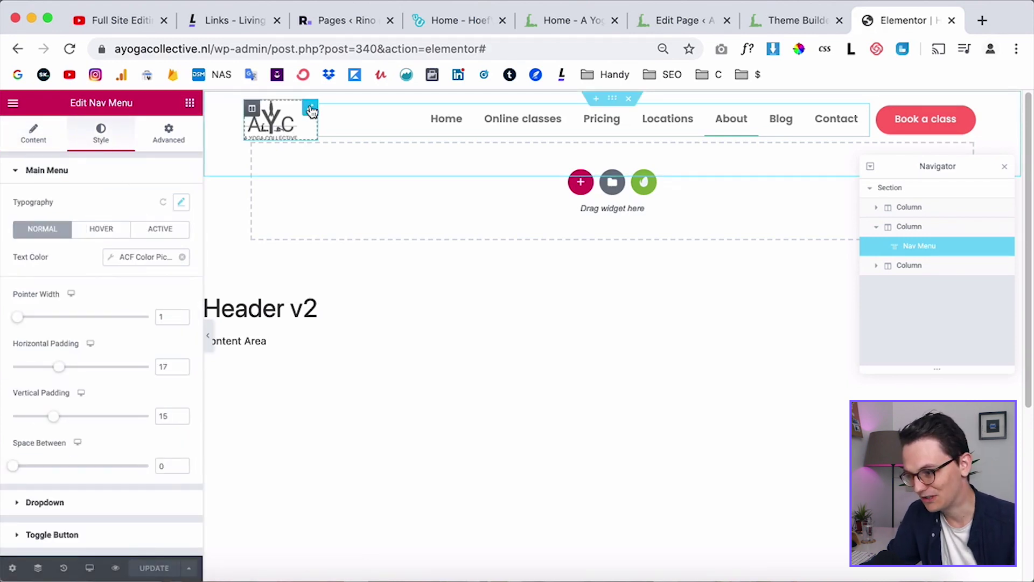
# Step: Check which custom field and fallback image feed the header's logo image widget
pyautogui.click(311, 110)
pyautogui.click(88, 215)
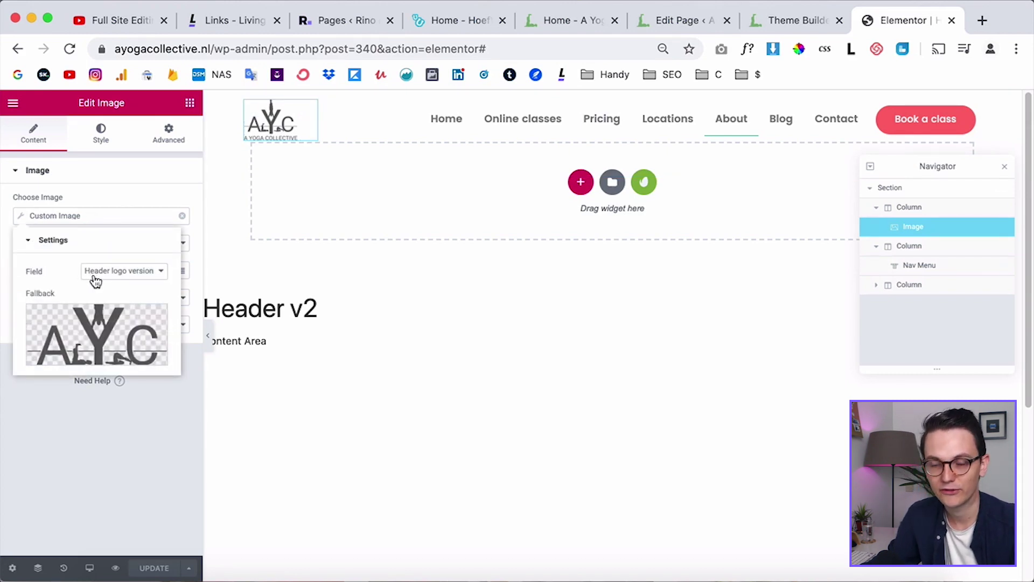
pyautogui.click(121, 478)
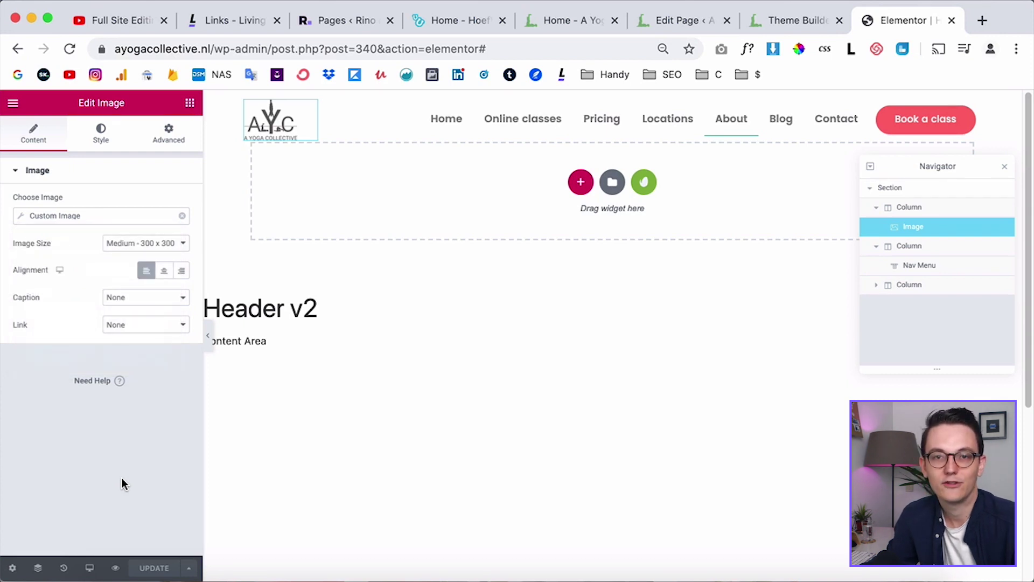
# Step: Review the yoga page's header text color and logo fields, and compare the white and dark headers in the Adobe XD design
pyautogui.click(646, 20)
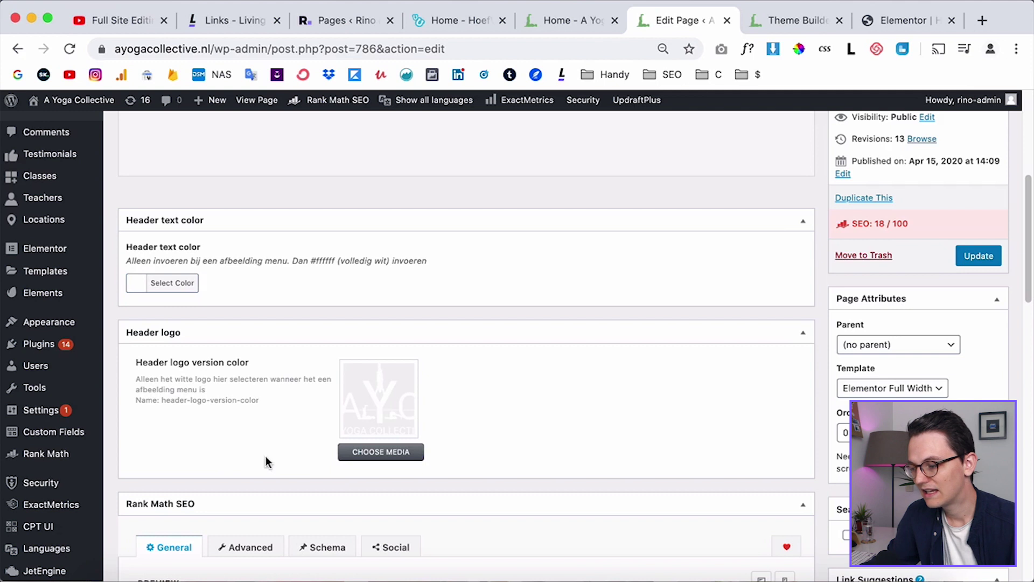
pyautogui.moveTo(376, 414)
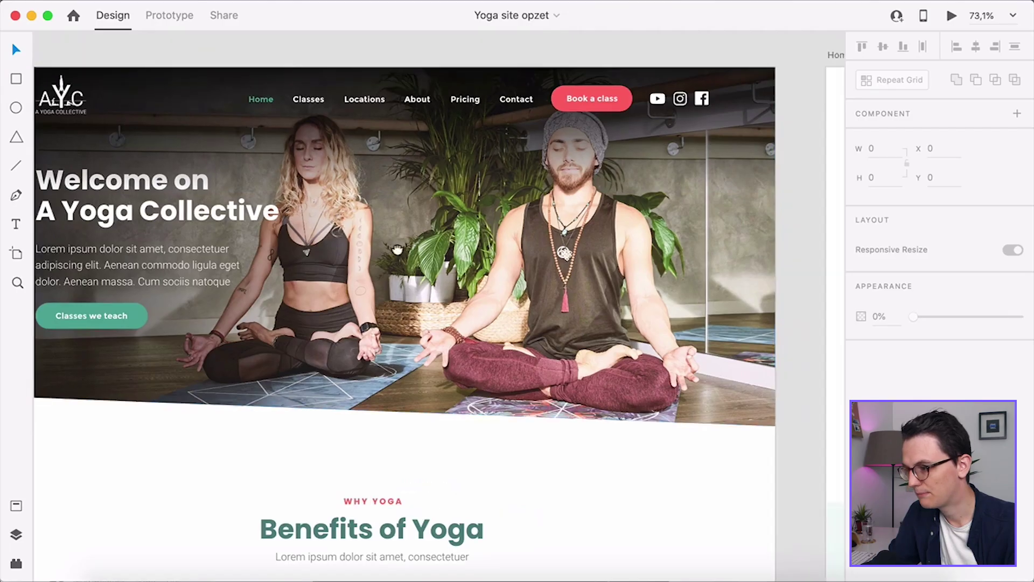
pyautogui.hscroll(10, 390, 182)
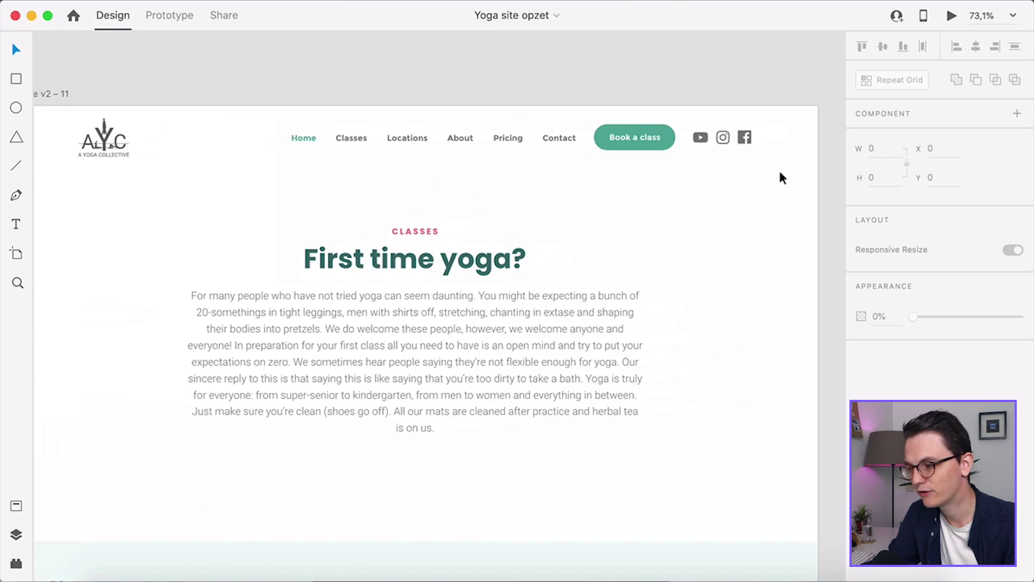
pyautogui.hscroll(-15, 775, 180)
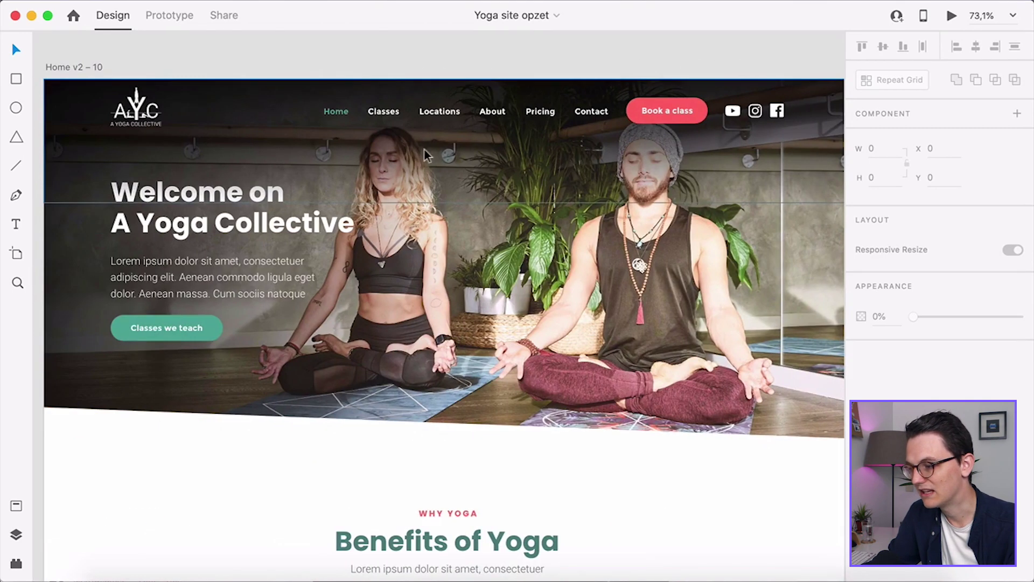
pyautogui.hscroll(7, 632, 181)
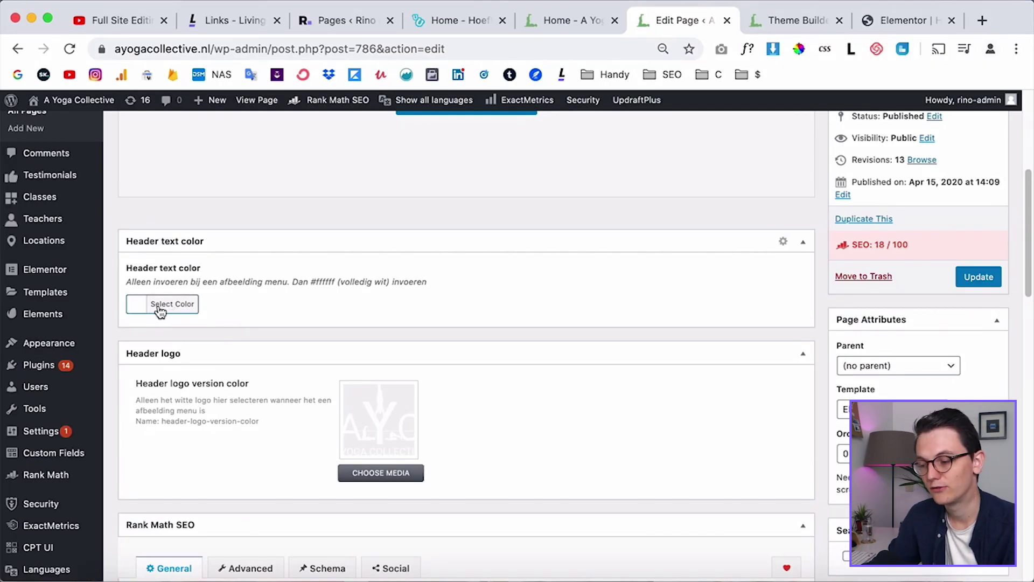
pyautogui.scroll(1, 318, 328)
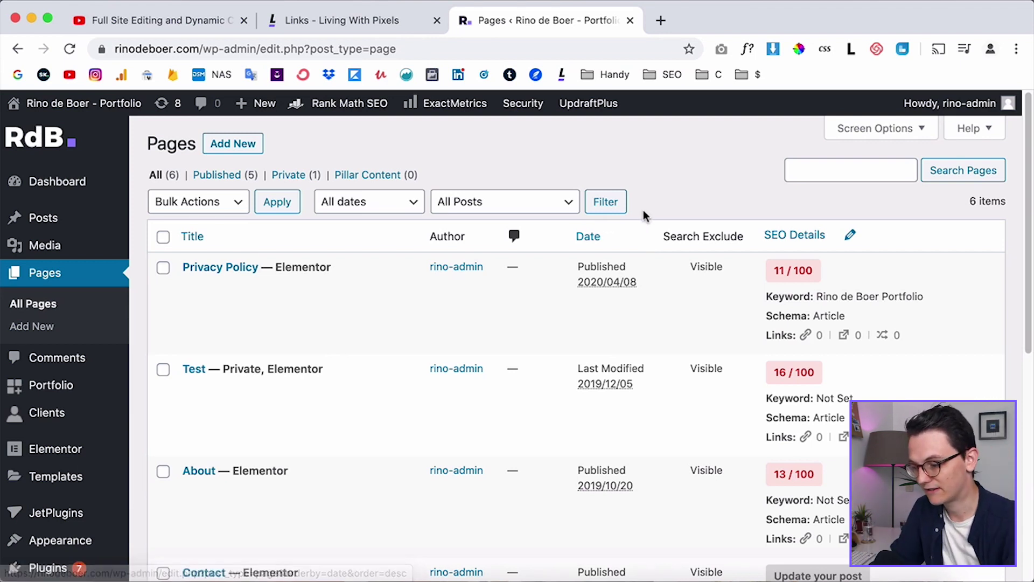
# Step: Search the plugin directory of the portfolio site for "acf" and locate the Advanced Custom Fields plugin
pyautogui.scroll(-1, 364, 358)
pyautogui.moveTo(124, 533)
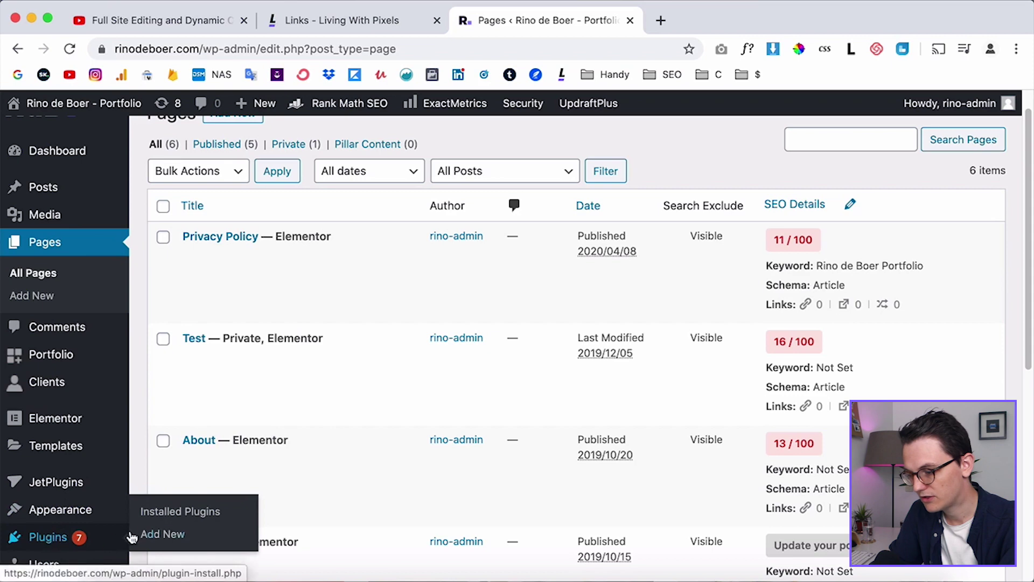
pyautogui.click(146, 534)
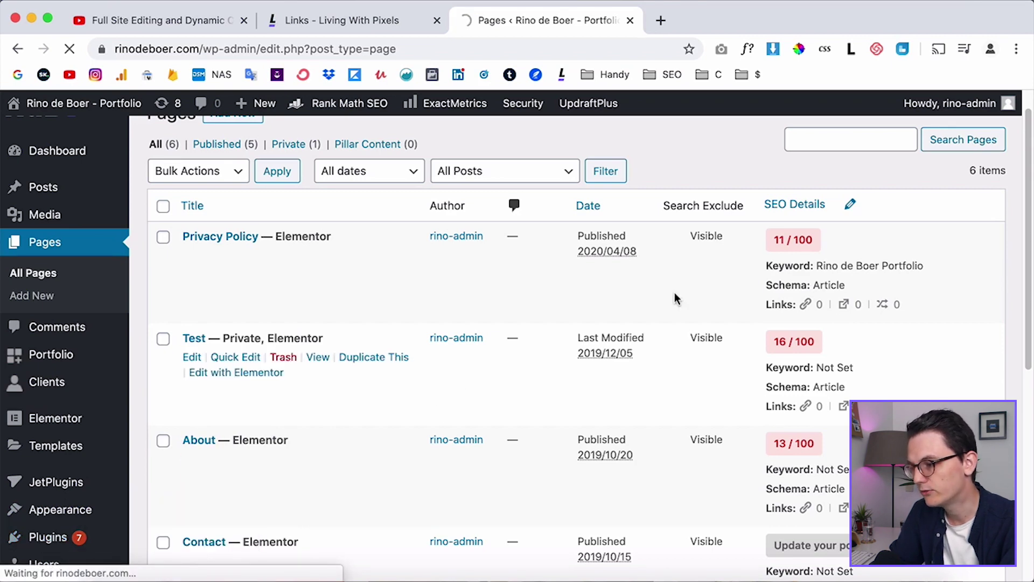
pyautogui.click(781, 190)
pyautogui.write('acf')
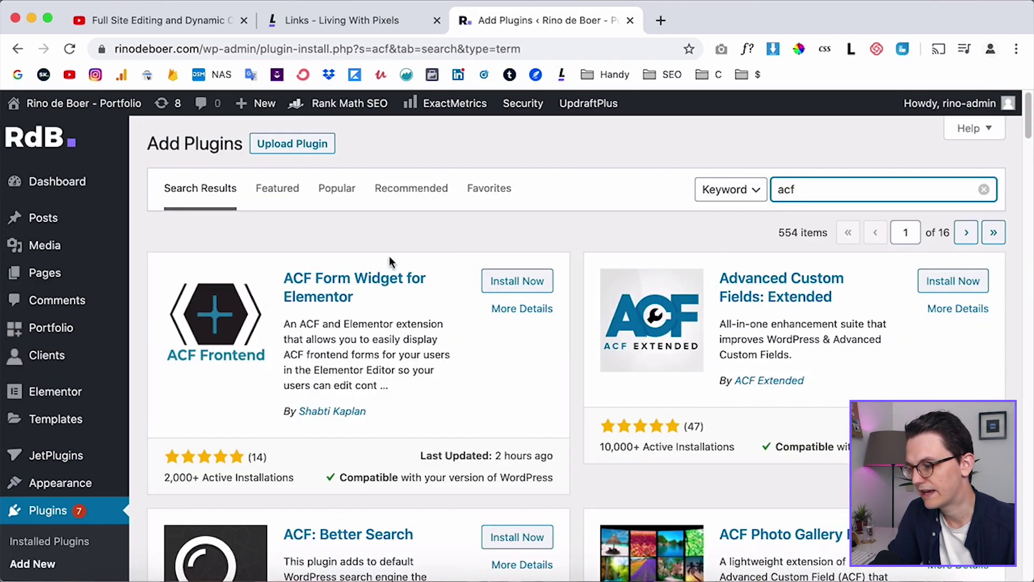
pyautogui.scroll(-5, 574, 266)
pyautogui.scroll(-14, 573, 264)
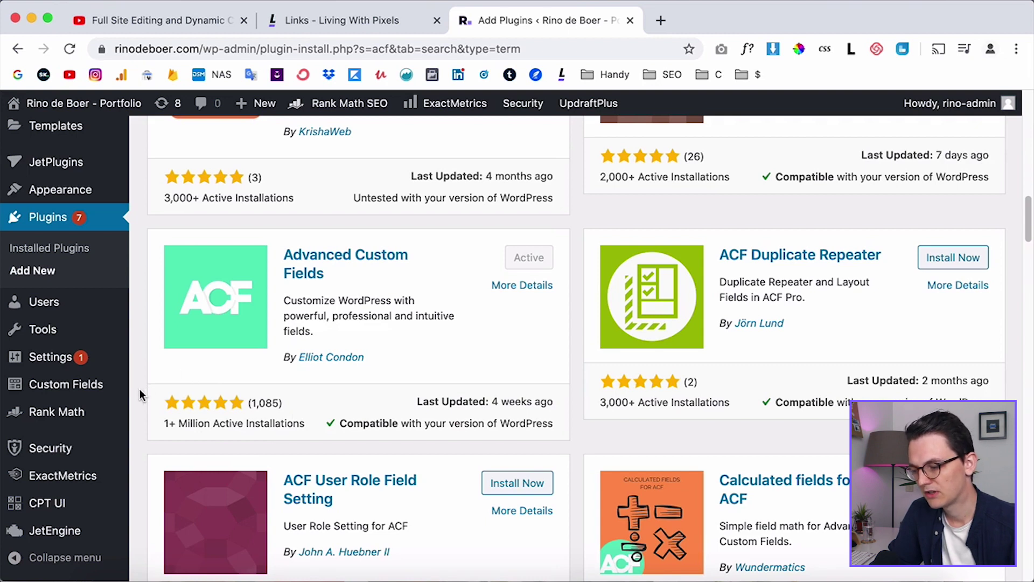
# Step: Create a new custom field group titled "Menu color"
pyautogui.moveTo(60, 393)
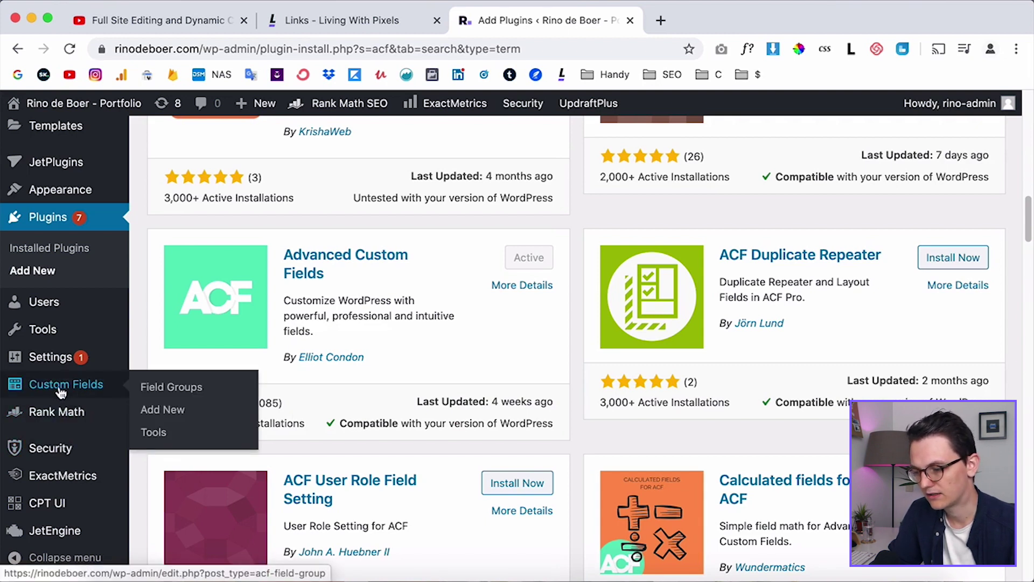
pyautogui.click(172, 388)
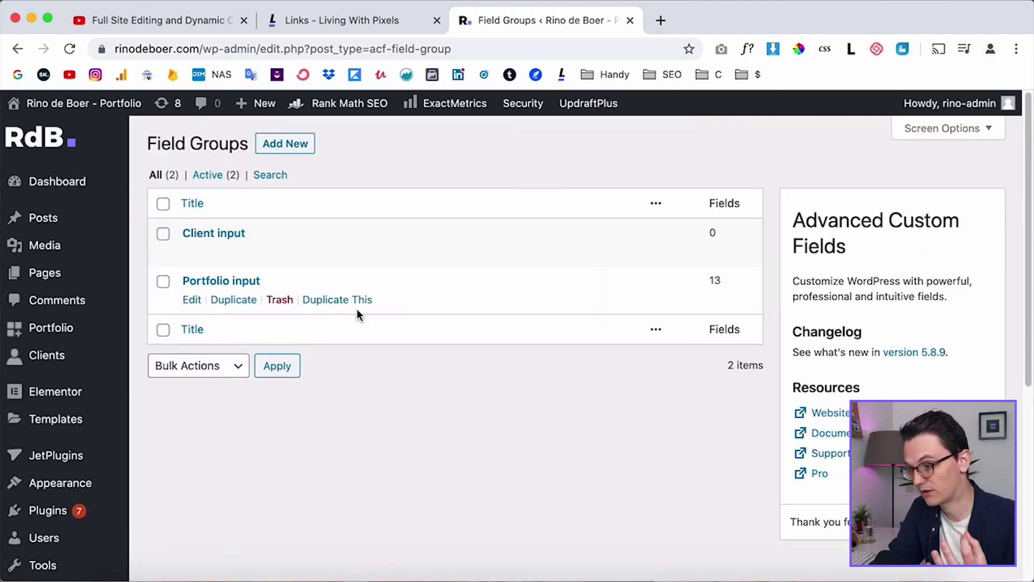
pyautogui.click(288, 148)
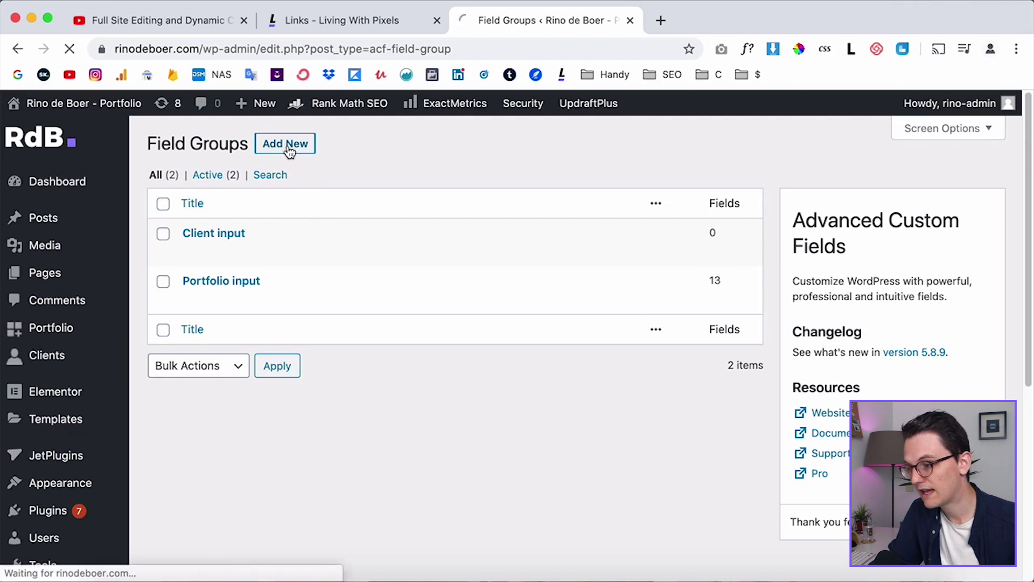
pyautogui.write('Header color')
pyautogui.press('super+Left')
pyautogui.hotkey('alt', 'shift', 'Right')
pyautogui.write('Me')
pyautogui.press('super+a')
pyautogui.write('Menu color')
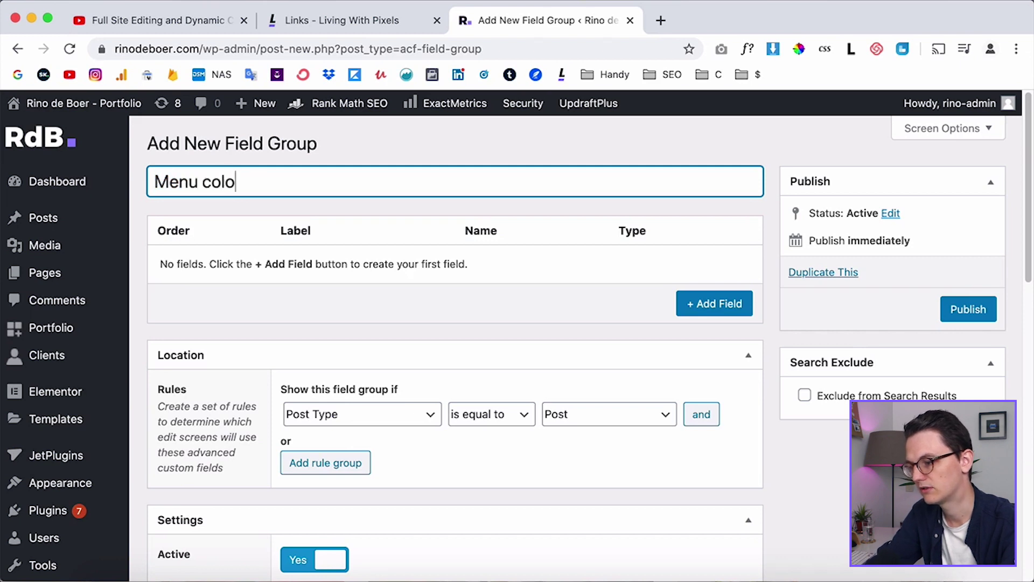
pyautogui.click(449, 129)
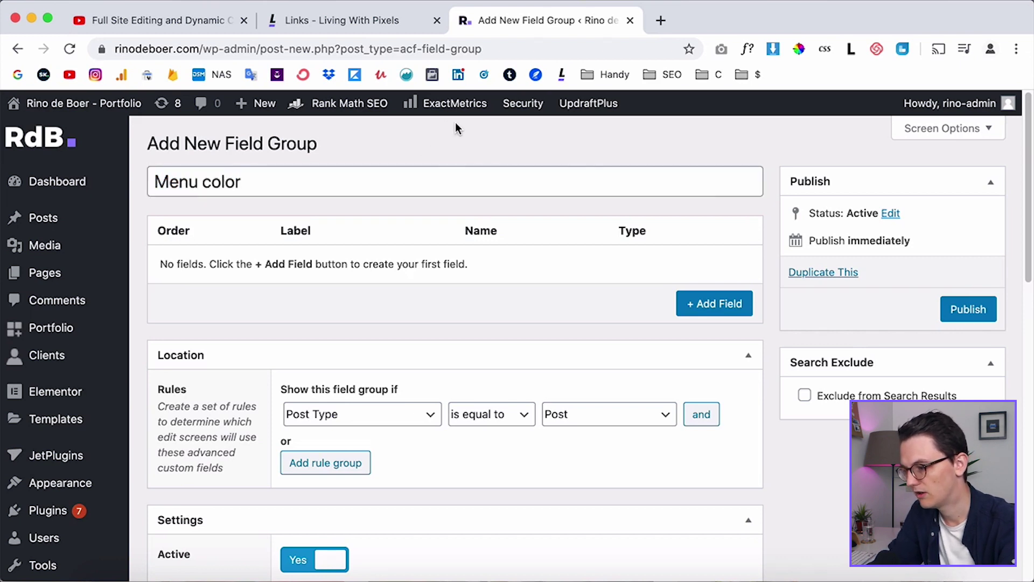
# Step: Add a field labelled "Color picker" with the name color_picker to the group and set its field type to Color Picker
pyautogui.click(699, 308)
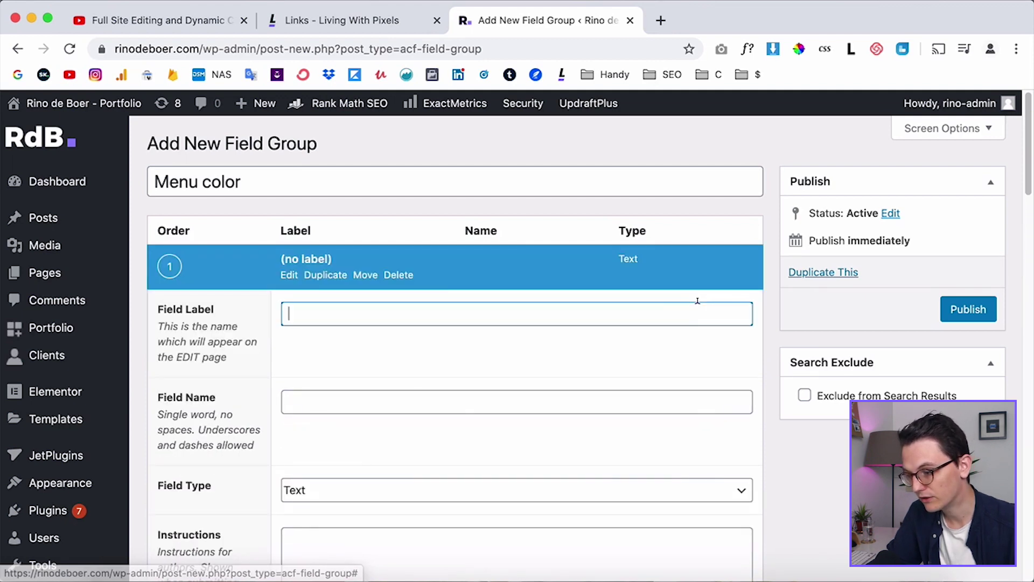
pyautogui.scroll(-2, 697, 300)
pyautogui.write('Color picker')
pyautogui.click(305, 325)
pyautogui.scroll(-1, 290, 361)
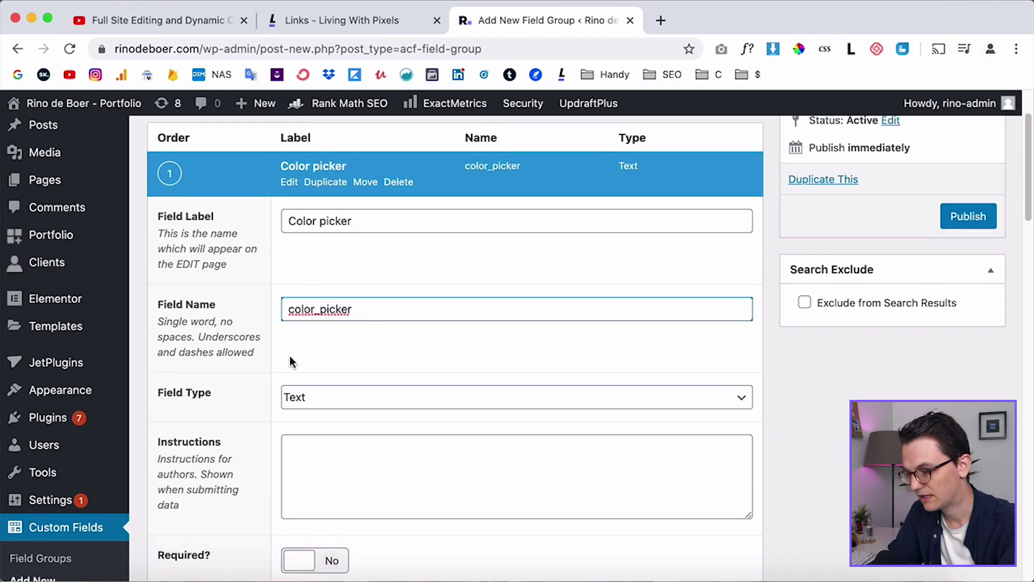
pyautogui.scroll(-1, 289, 360)
pyautogui.click(316, 307)
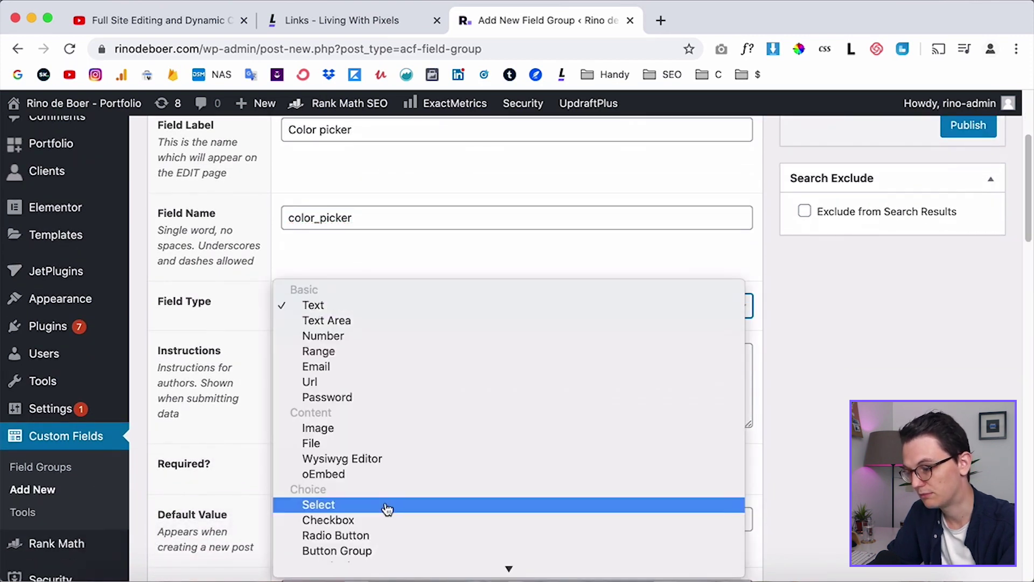
pyautogui.scroll(-3, 386, 548)
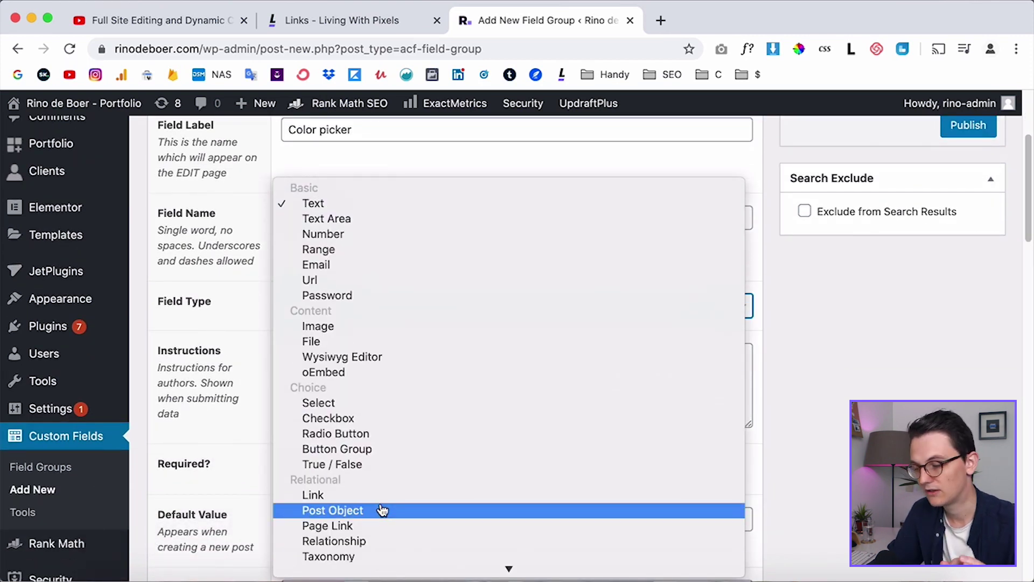
pyautogui.scroll(-3, 371, 560)
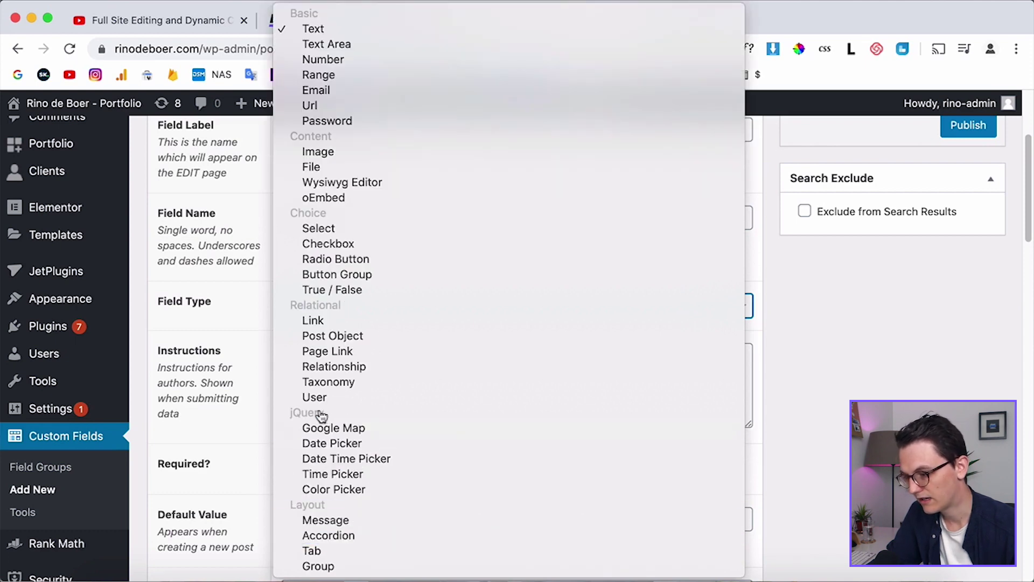
pyautogui.click(321, 490)
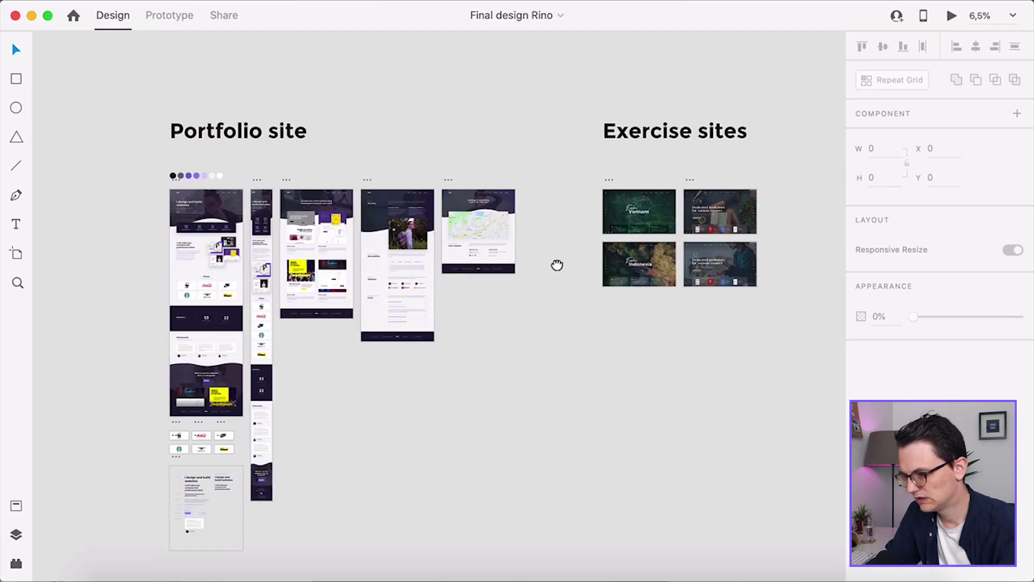
# Step: Compare the header in the Portfolio design with the header on the live Privacy Policy page in the browser
pyautogui.scroll(5, 269, 183)
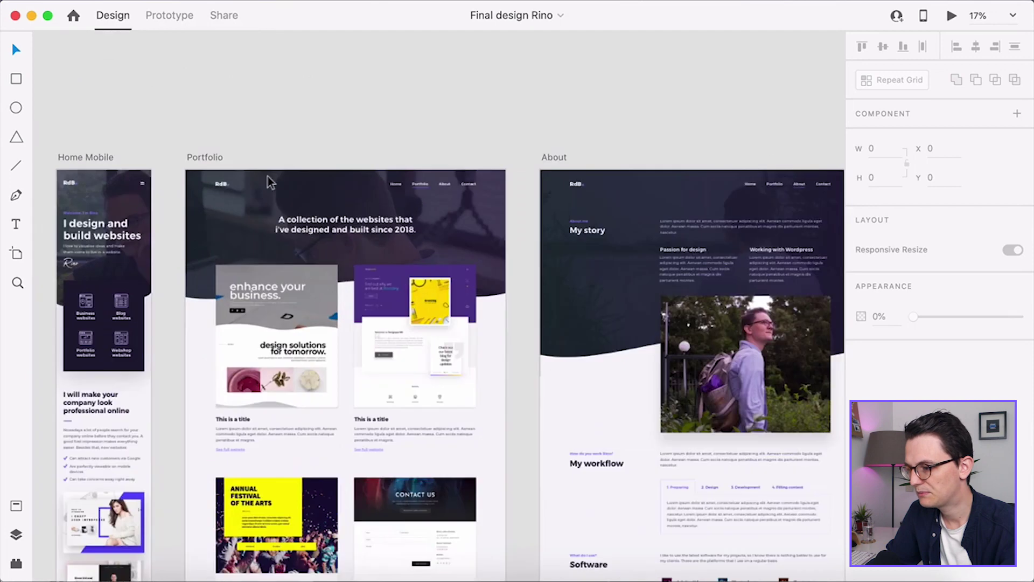
pyautogui.scroll(5, 271, 181)
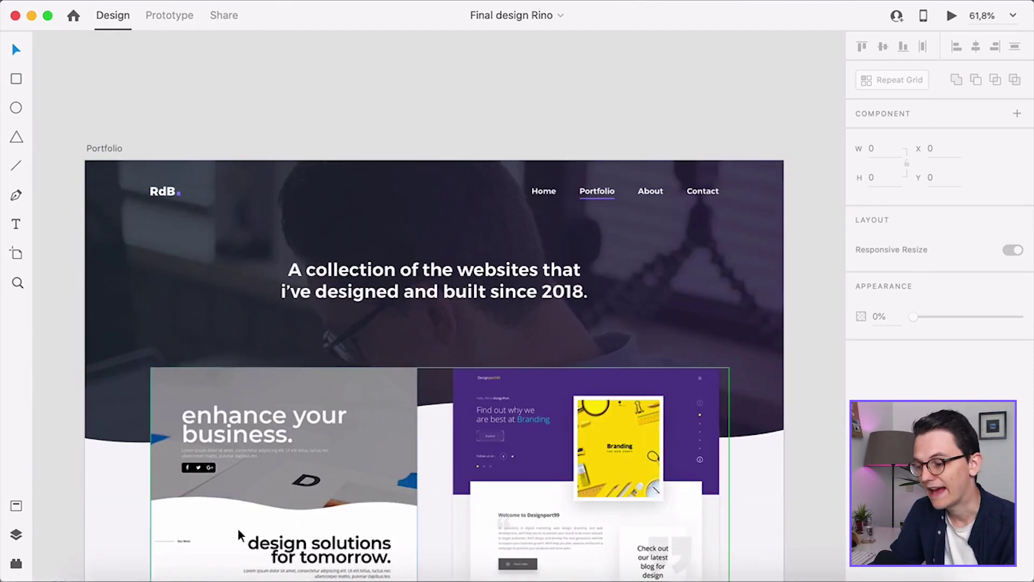
pyautogui.click(196, 575)
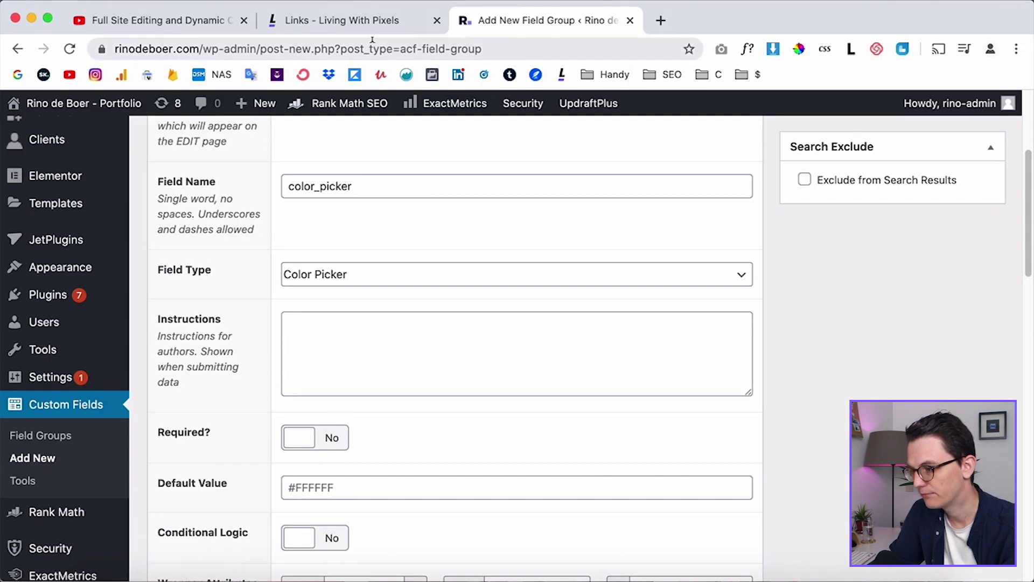
pyautogui.press('super+grave')
pyautogui.keyDown('super'); pyautogui.click(316, 215); pyautogui.keyUp('super')
pyautogui.click(803, 20)
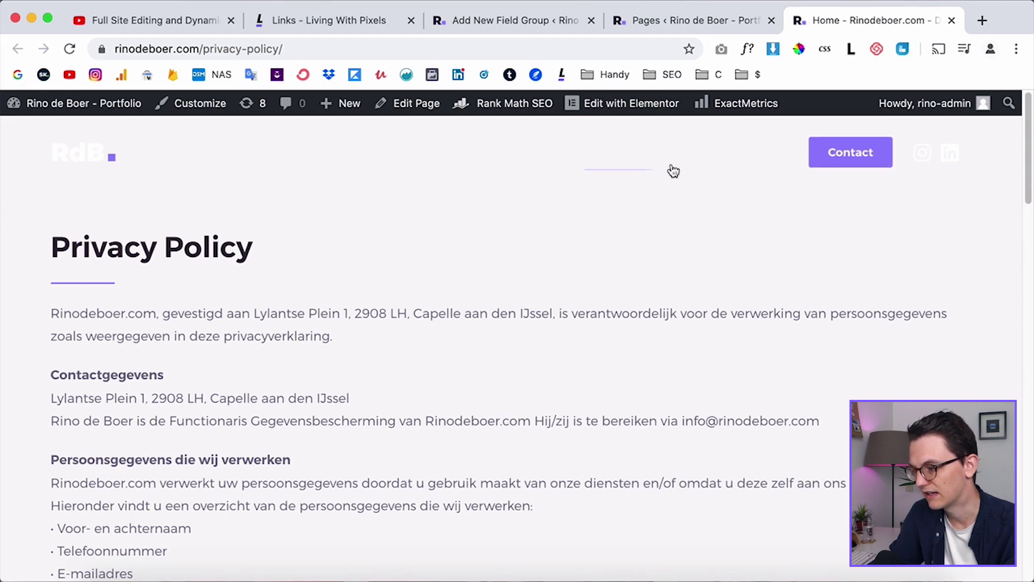
# Step: Switch to Adobe XD and display the fill color of the first "This is a title" heading on the Portfolio artboard as Hex
pyautogui.click(349, 544)
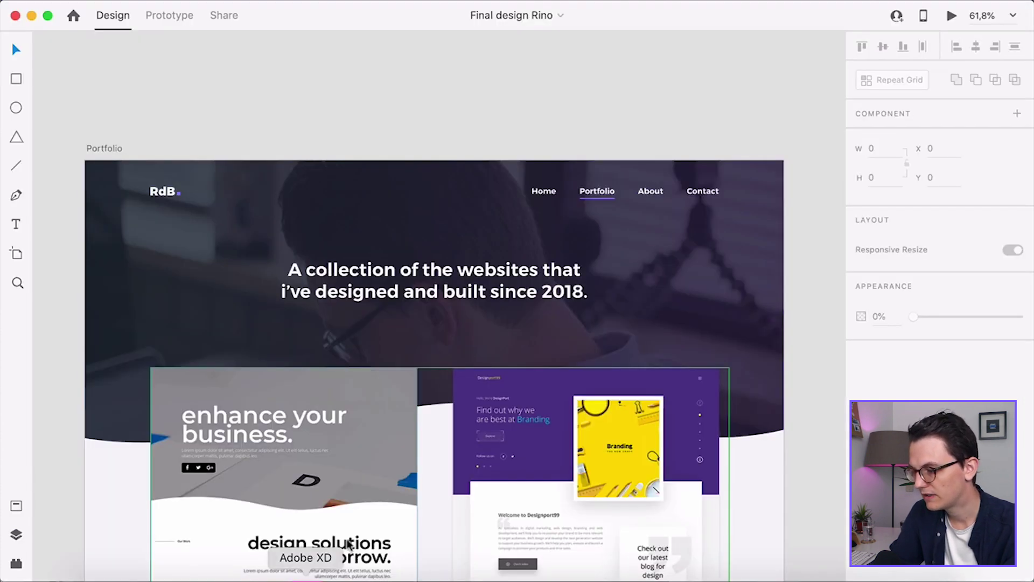
pyautogui.scroll(-5, 453, 363)
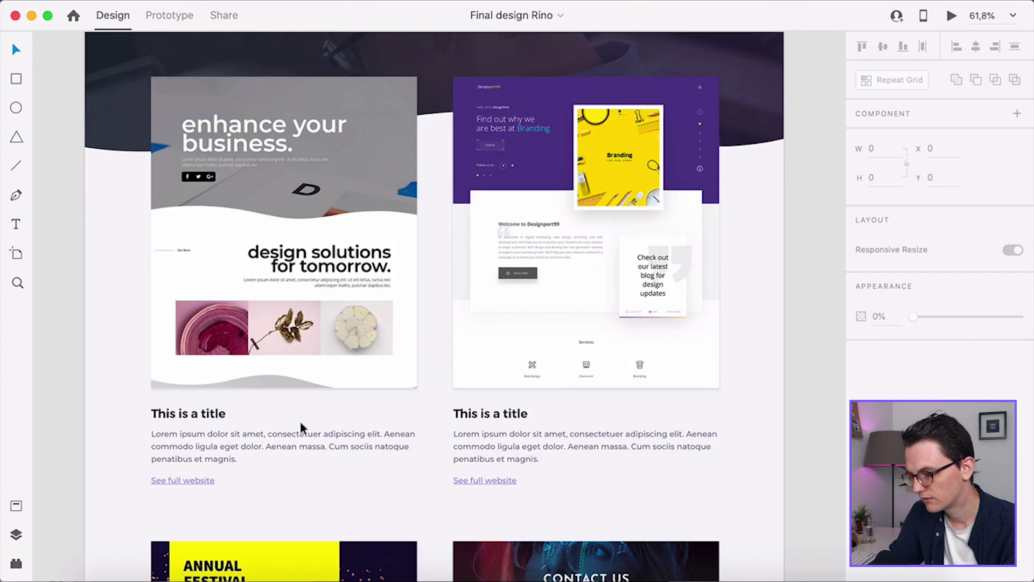
pyautogui.click(310, 418)
pyautogui.scroll(-1, 892, 571)
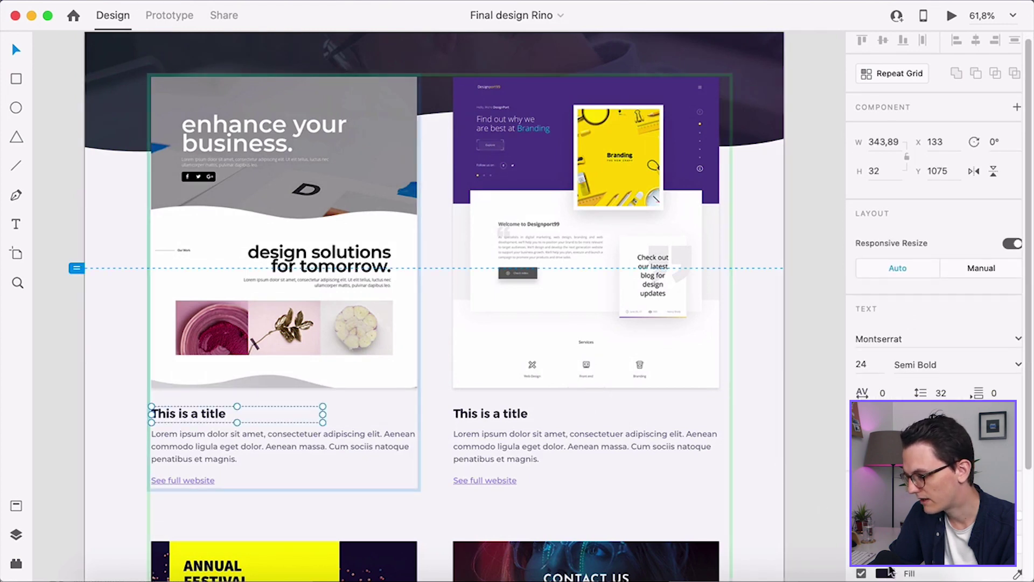
pyautogui.click(889, 573)
pyautogui.click(705, 526)
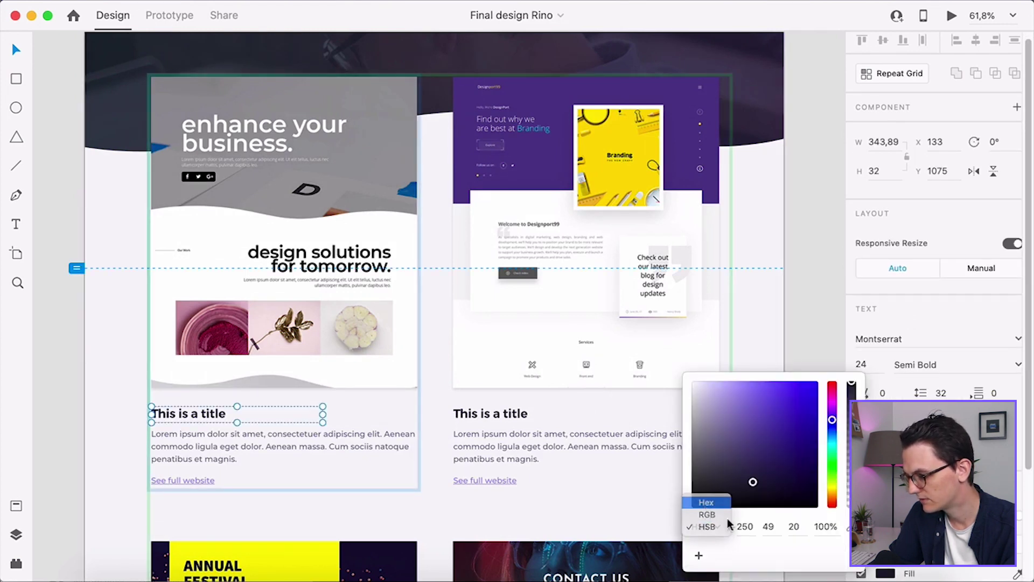
pyautogui.click(702, 499)
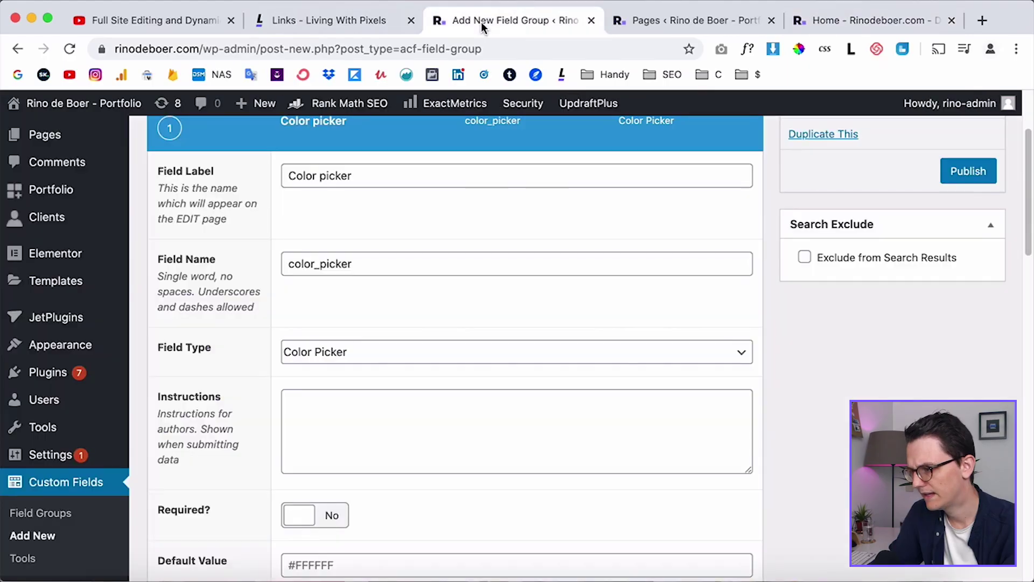
# Step: Back in the browser, enter the field instructions "Default = #FFFFFF (white), change it to #1E1A33 for dark menu"
pyautogui.scroll(-1, 279, 375)
pyautogui.click(308, 395)
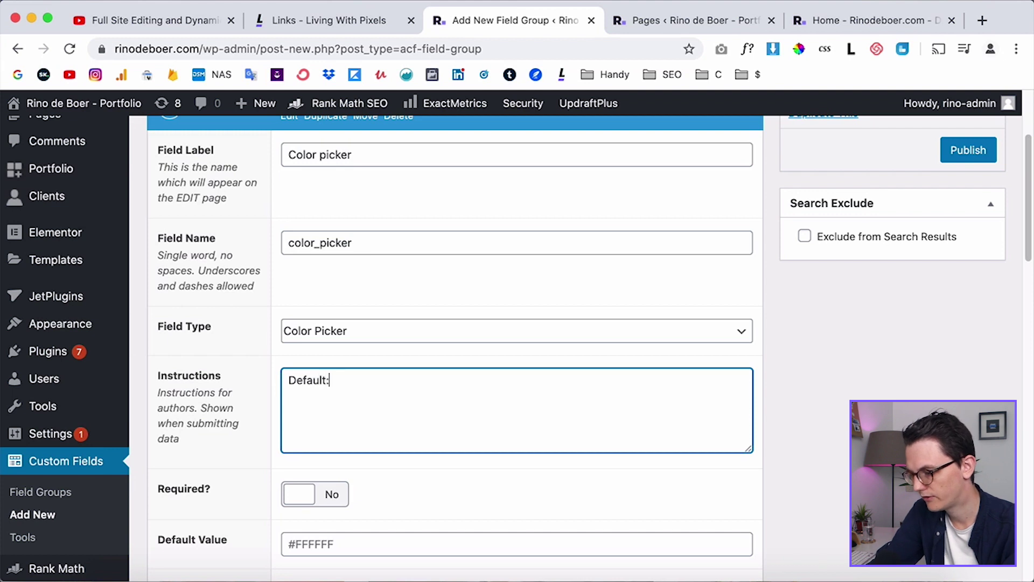
pyautogui.write('Default = #FF')
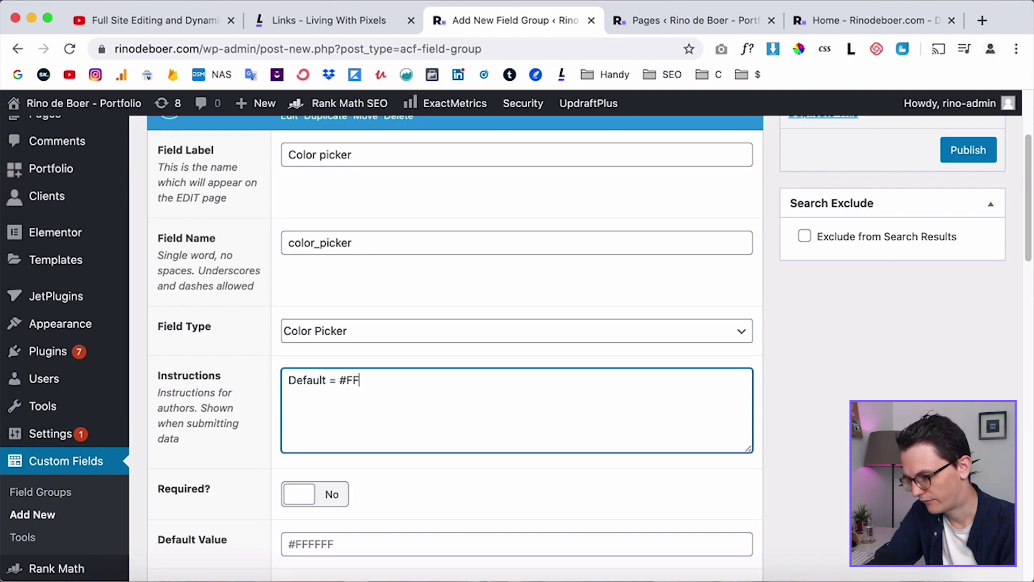
pyautogui.write('FFFF (white), change it to ')
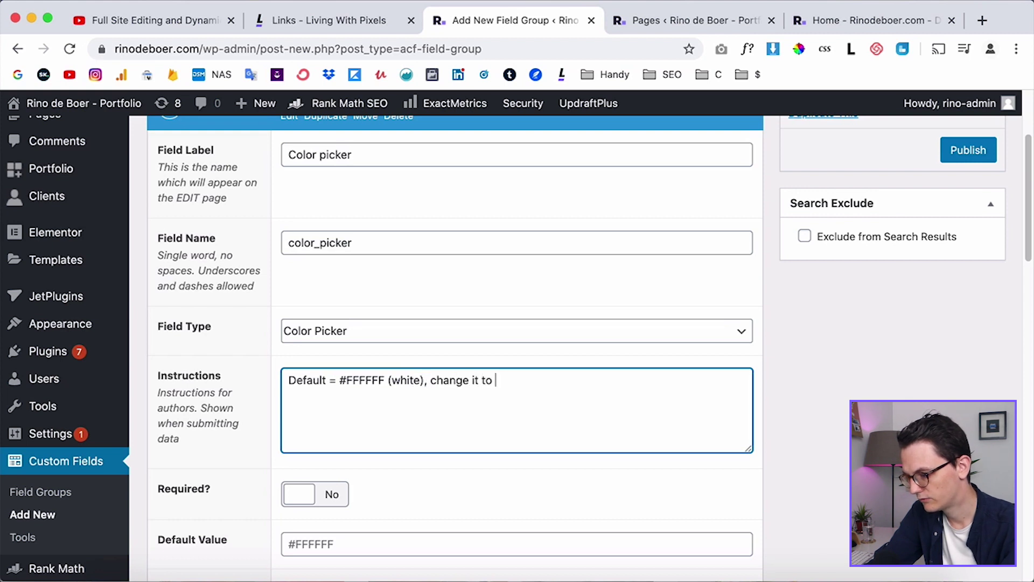
pyautogui.write('#1E1A33 for dark menu')
# Step: Set the Color picker field's default value to #FFFFFF, copied from the instructions text
pyautogui.scroll(-3, 308, 342)
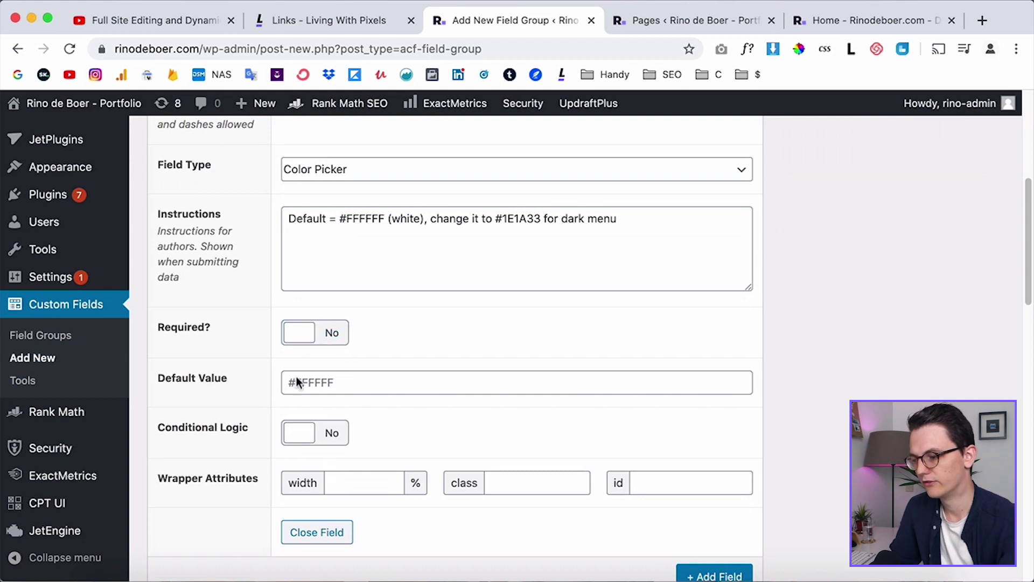
pyautogui.moveTo(340, 218); pyautogui.dragTo(385, 218)
pyautogui.hotkey('ctrl', 'c')
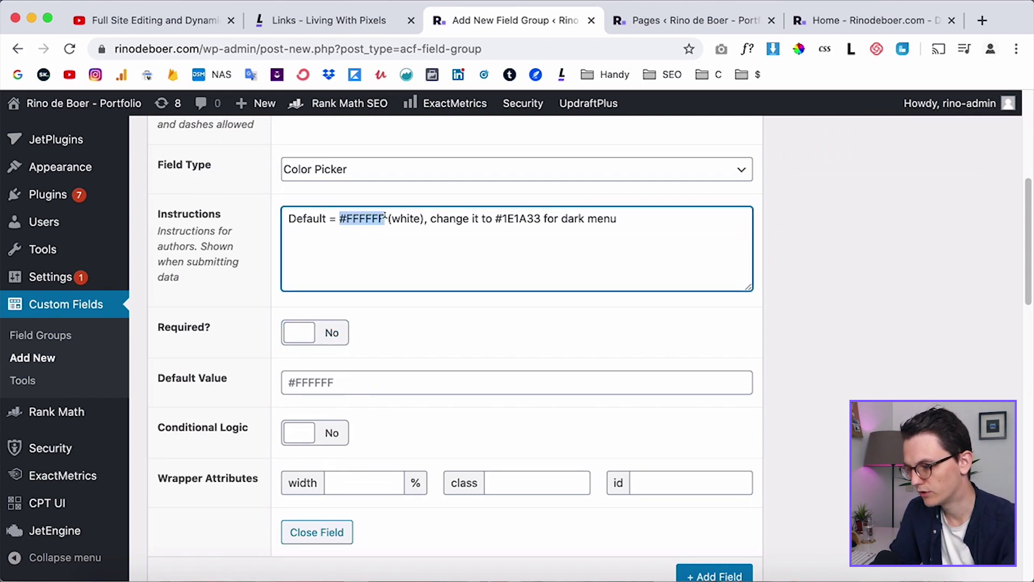
pyautogui.click(302, 382)
pyautogui.hotkey('ctrl', 'v')
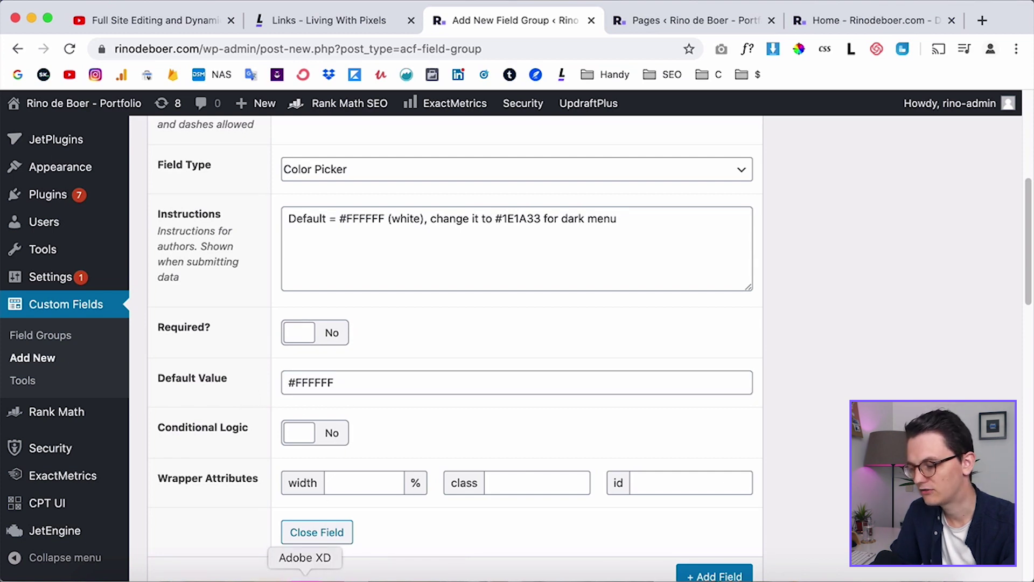
# Step: Switch to Adobe XD, check the header at the start of the Portfolio artboard, and return to the browser
pyautogui.click(300, 575)
pyautogui.scroll(5, 393, 130)
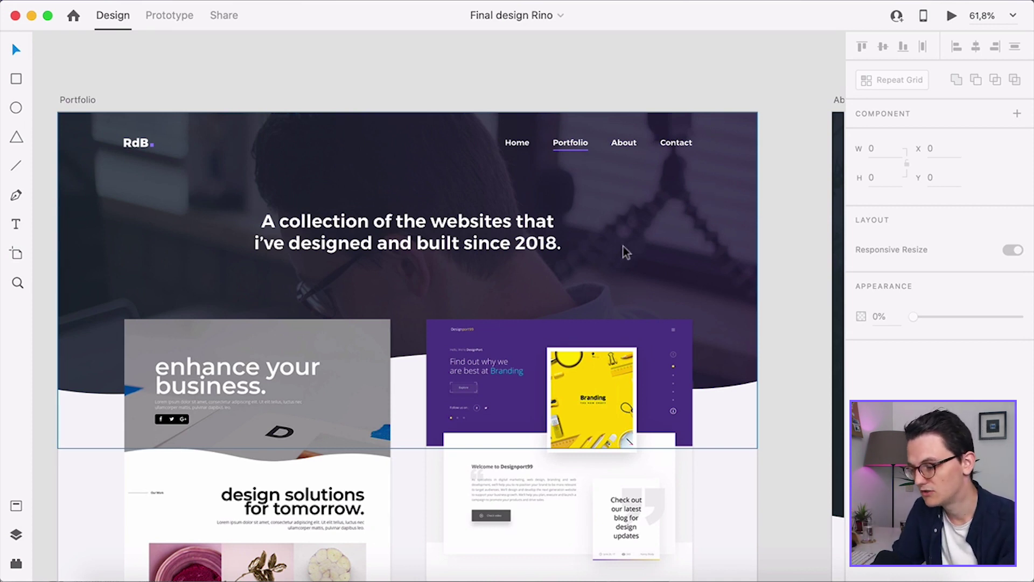
pyautogui.press('super+Tab')
# Step: Set the field group's location rule to show it if Post Type is equal to Page
pyautogui.scroll(-6, 276, 392)
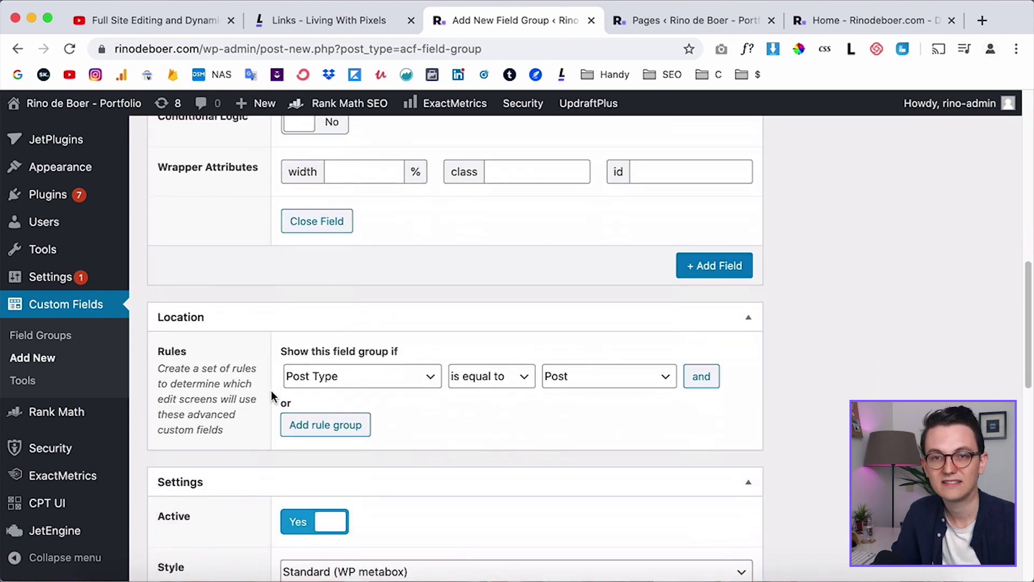
pyautogui.scroll(-1, 218, 389)
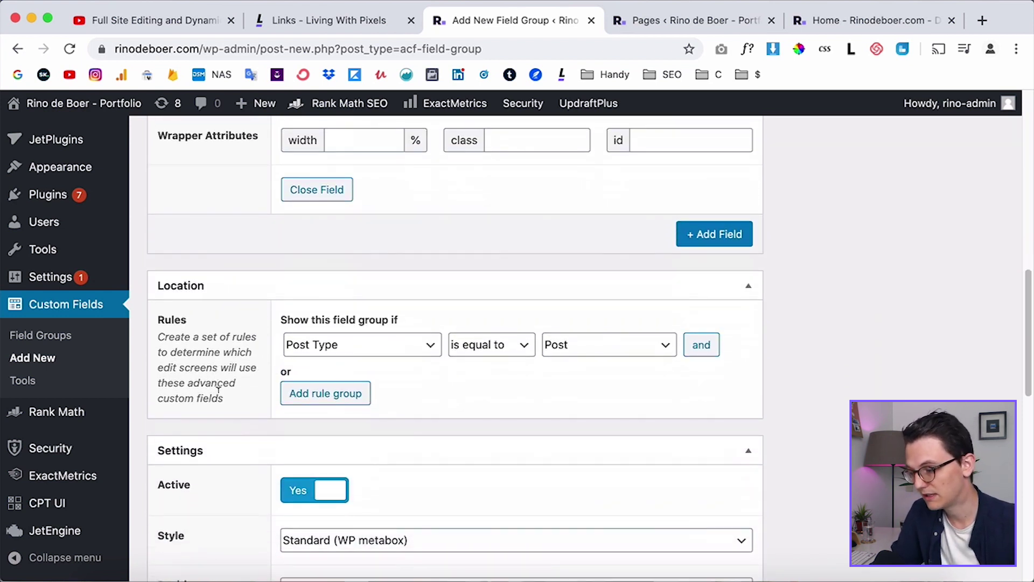
pyautogui.click(308, 330)
pyautogui.click(310, 324)
pyautogui.click(610, 334)
pyautogui.click(594, 339)
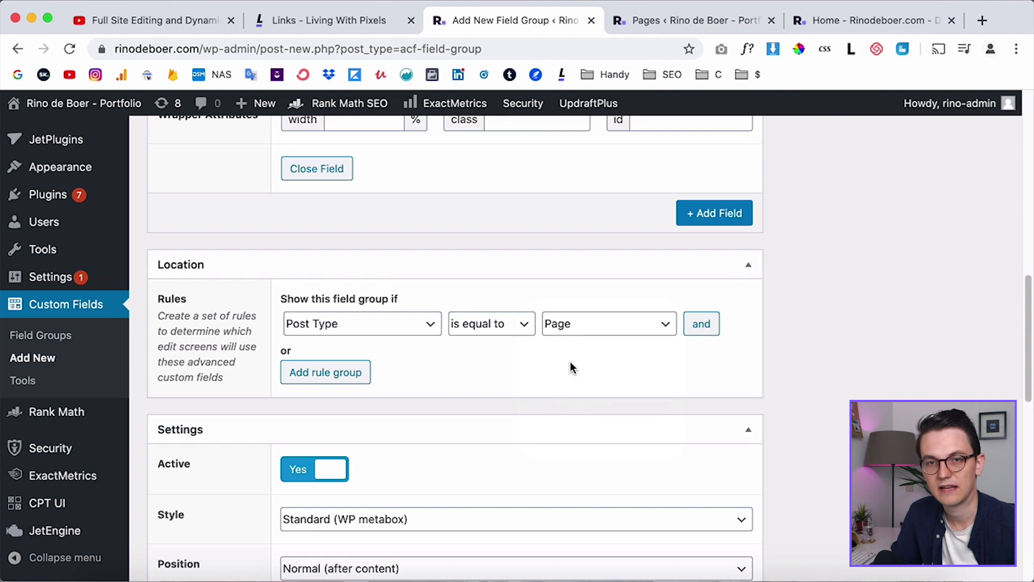
# Step: Set the field group's position on the edit screen to High (after title)
pyautogui.scroll(-2, 794, 397)
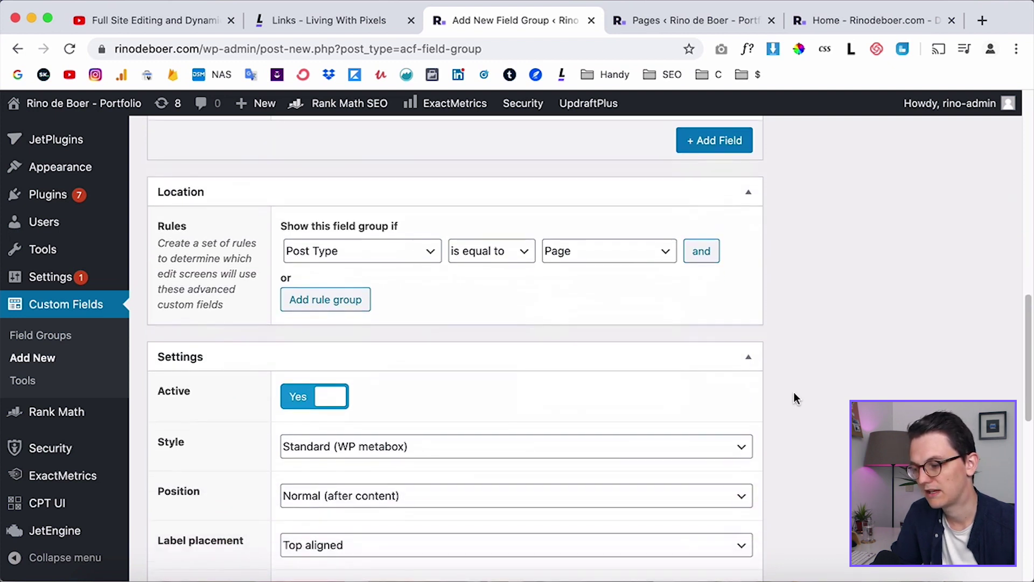
pyautogui.scroll(-3, 794, 399)
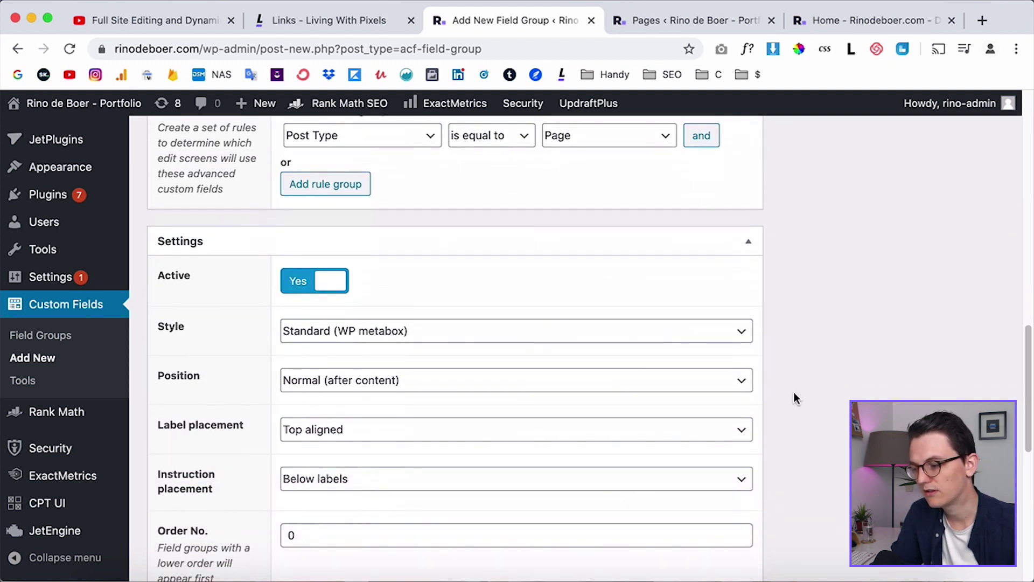
pyautogui.scroll(-1, 793, 399)
pyautogui.click(360, 341)
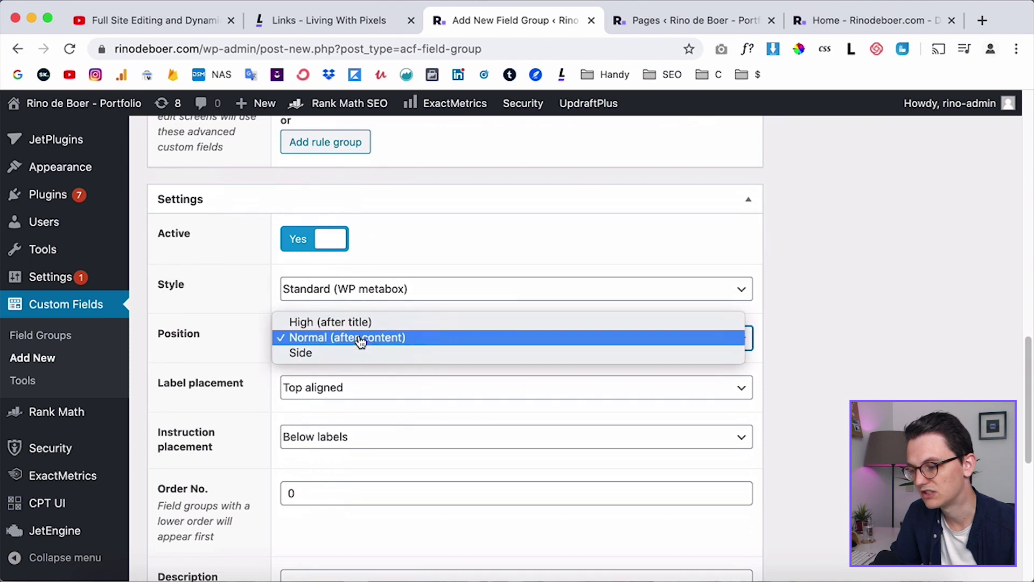
pyautogui.click(357, 322)
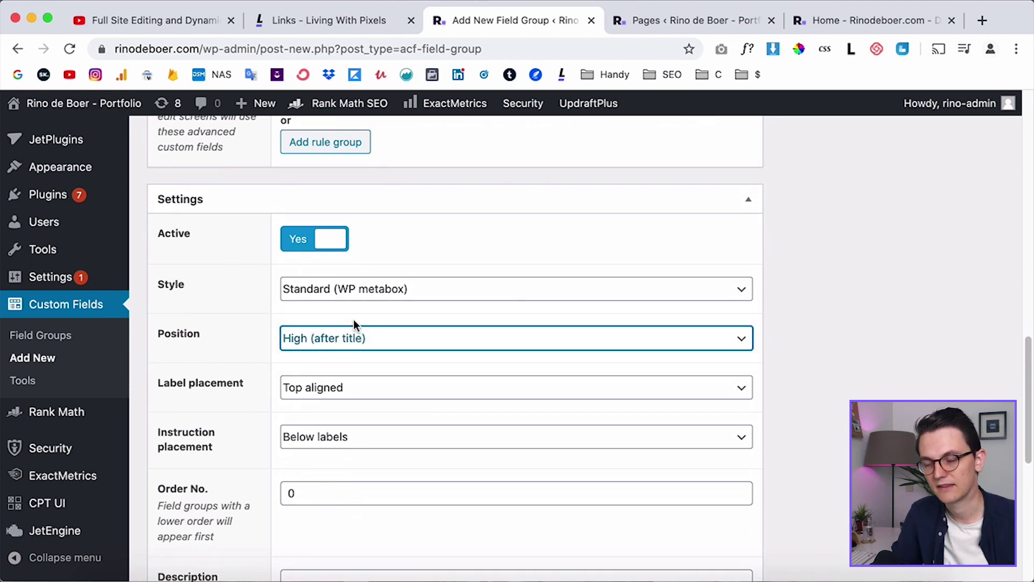
pyautogui.click(834, 392)
# Step: Review the remaining field group settings and publish the Menu color field group
pyautogui.scroll(-3, 824, 395)
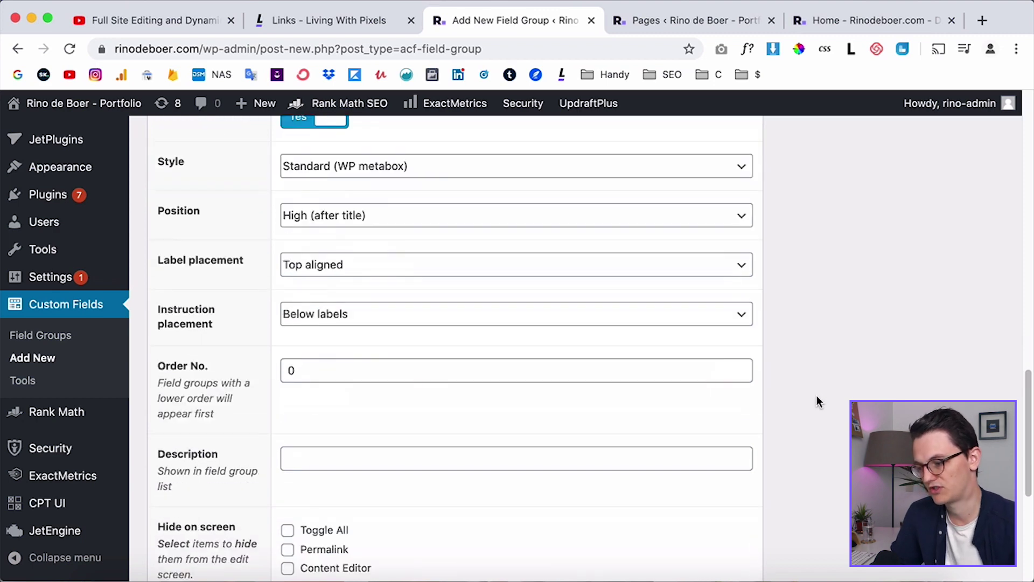
pyautogui.scroll(15, 796, 429)
pyautogui.click(967, 309)
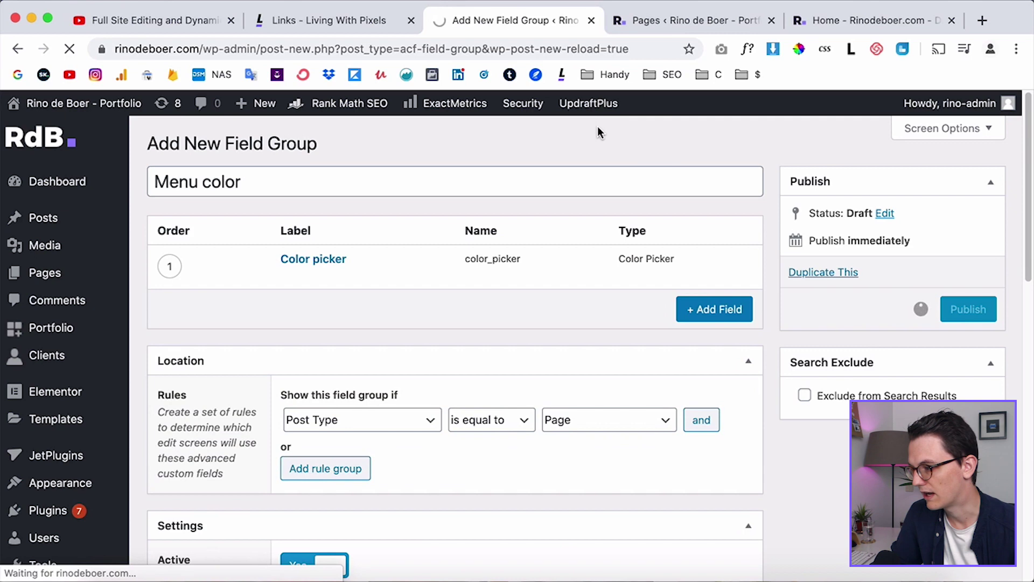
# Step: Open the Privacy Policy page for editing from the pages list and find its Menu color box
pyautogui.click(658, 22)
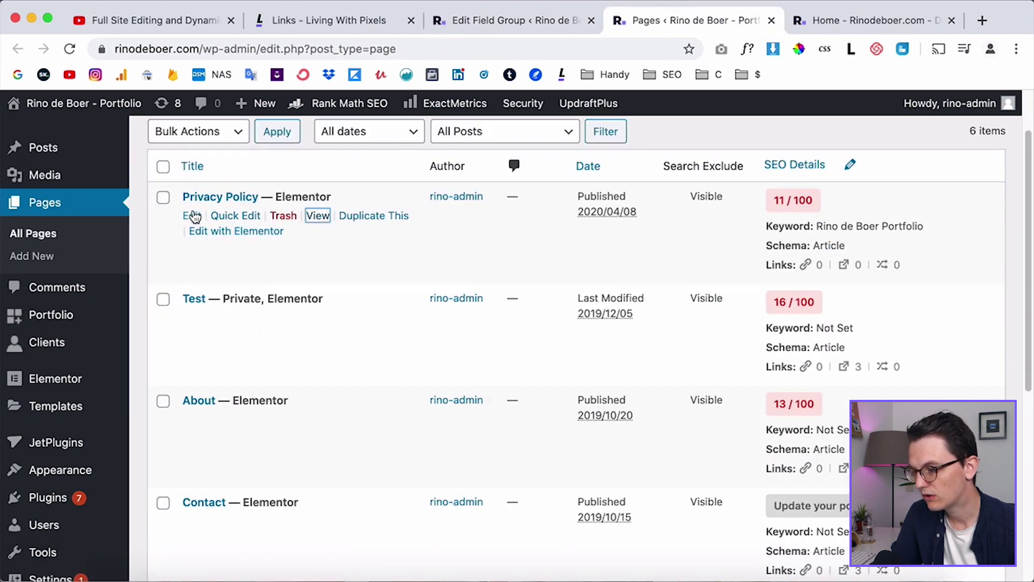
pyautogui.click(192, 217)
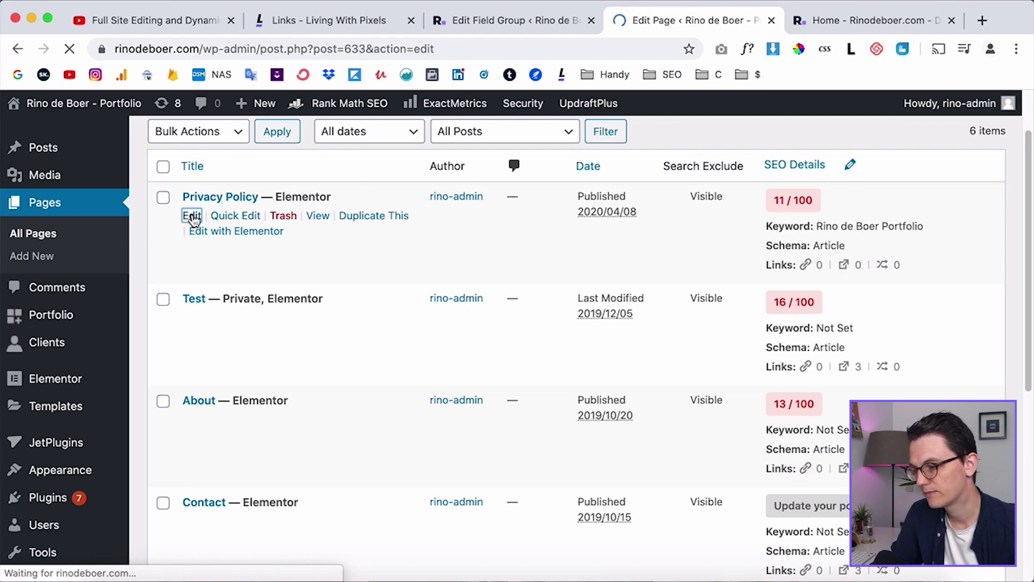
pyautogui.scroll(-5, 137, 231)
pyautogui.scroll(-3, 137, 232)
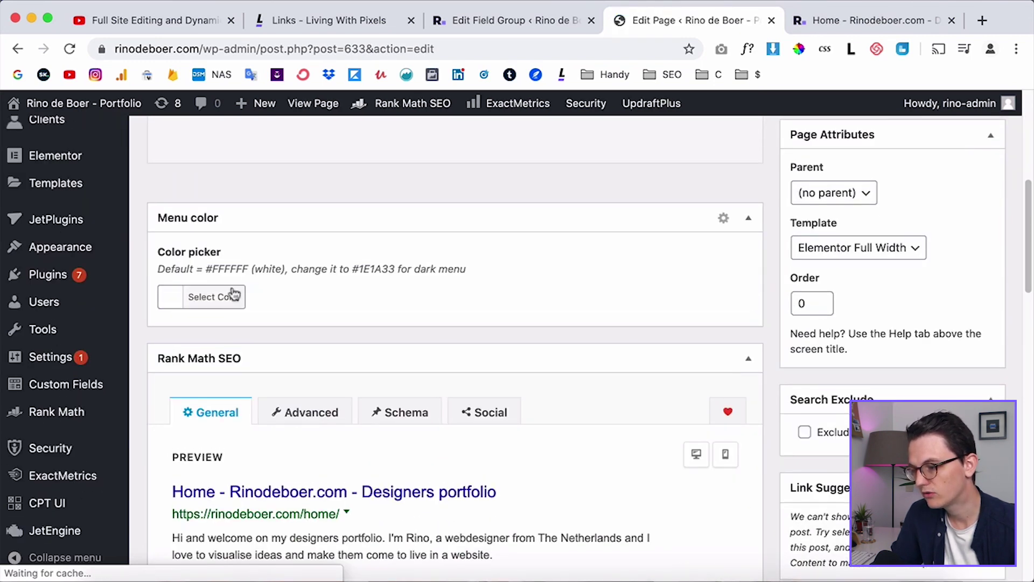
# Step: Set the page's Color picker value to #1E1A33, copied from the field's instructions
pyautogui.click(179, 297)
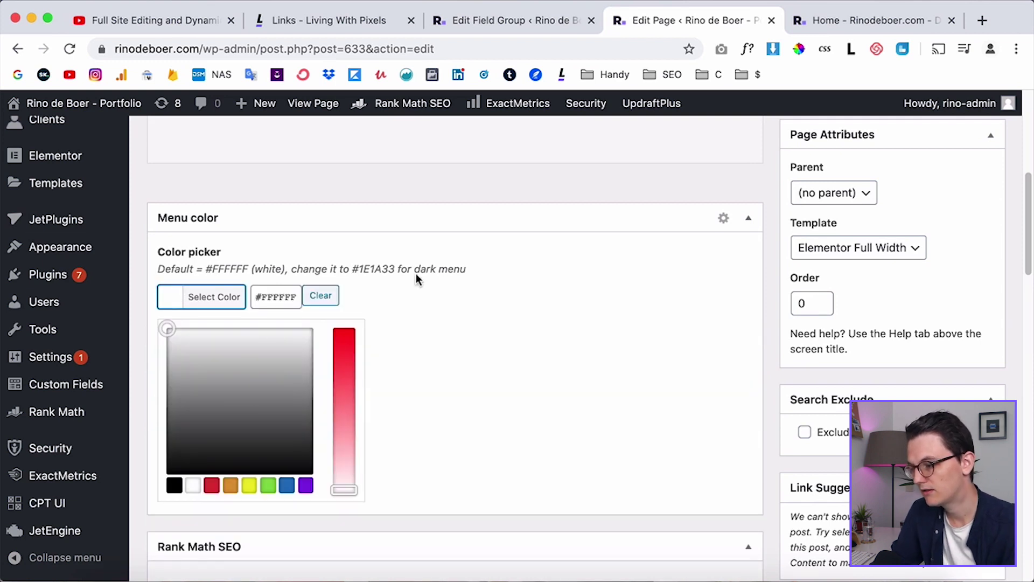
pyautogui.moveTo(353, 269); pyautogui.dragTo(398, 269)
pyautogui.press('super+c')
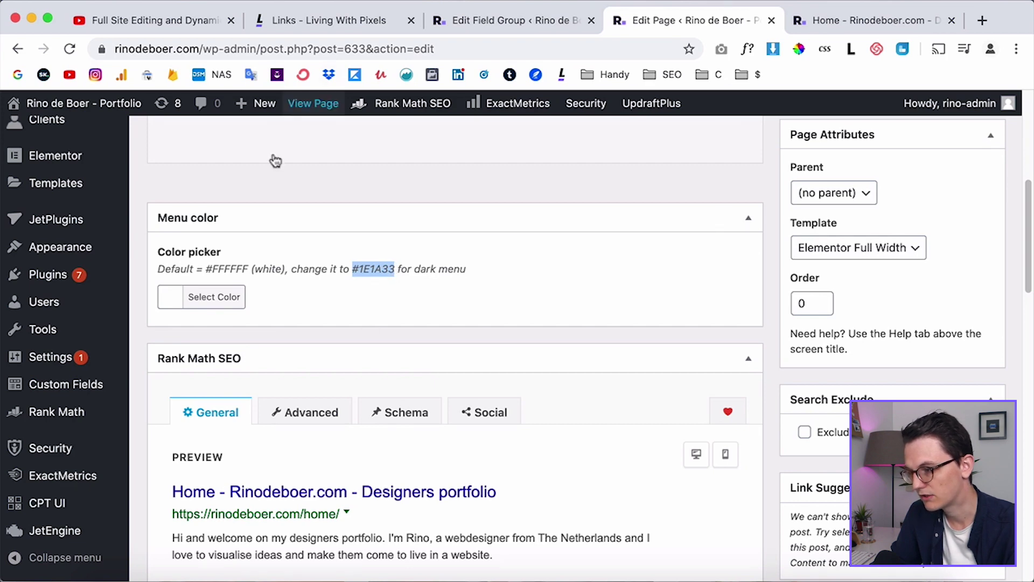
pyautogui.scroll(15, 302, 321)
pyautogui.scroll(-10, 144, 313)
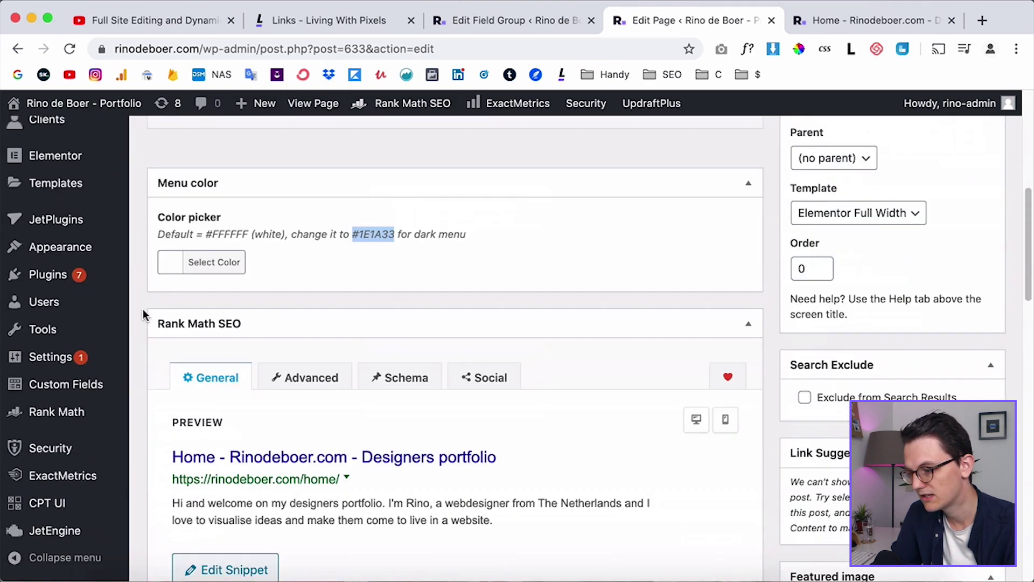
pyautogui.click(168, 264)
pyautogui.doubleClick(276, 263)
pyautogui.press('super+v')
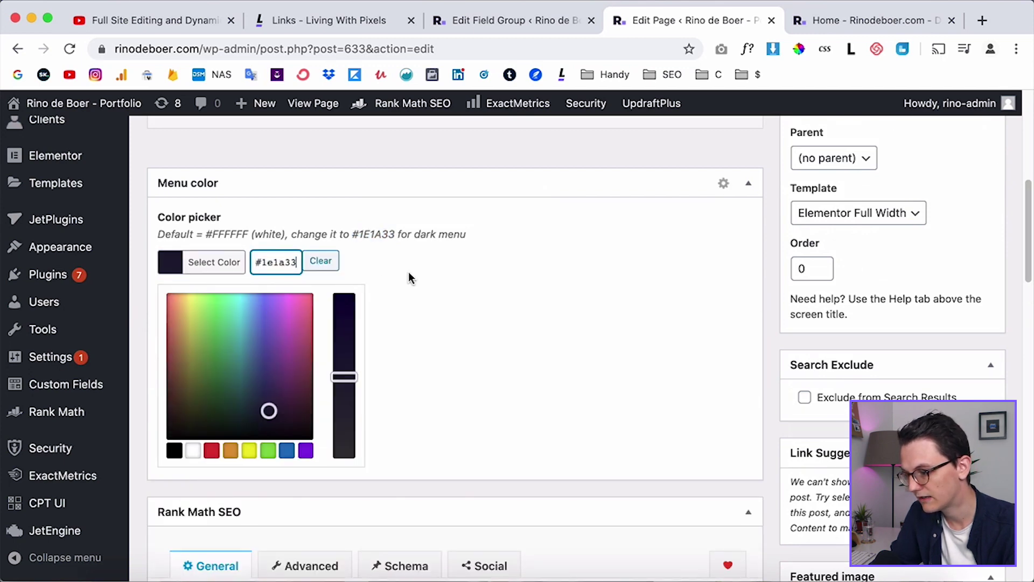
# Step: Close the color picker and update the Privacy Policy page
pyautogui.click(566, 330)
pyautogui.scroll(5, 700, 339)
pyautogui.scroll(4, 948, 366)
pyautogui.click(964, 447)
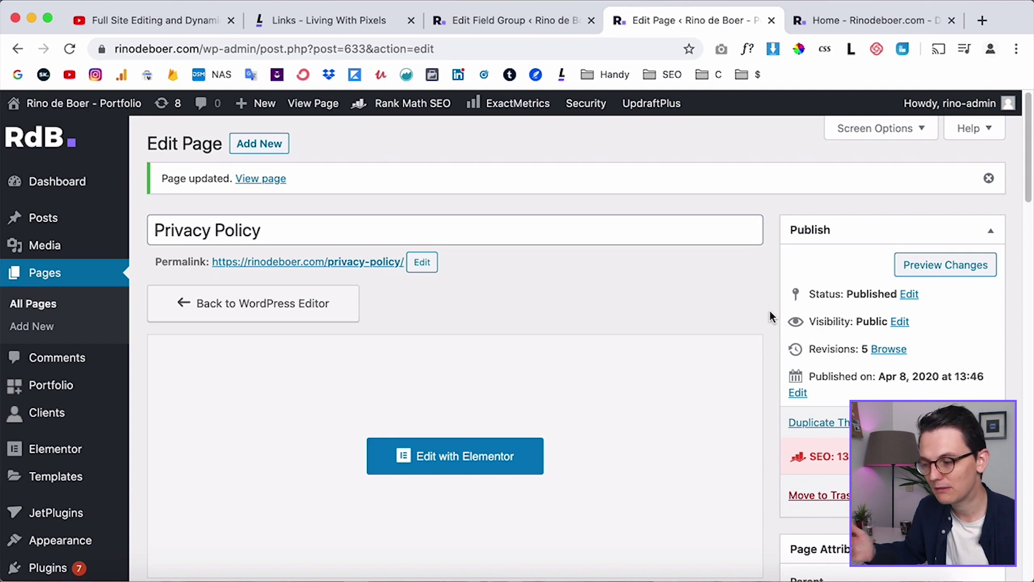
# Step: Open the Header v2 template from the Theme Builder list for editing with Elementor in its own browser tab
pyautogui.scroll(-1, 237, 387)
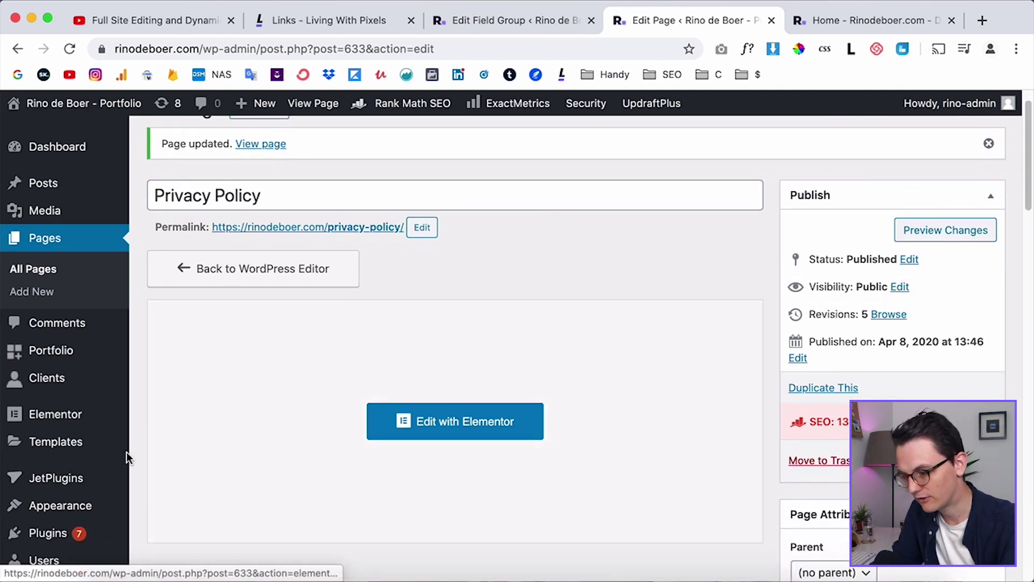
pyautogui.scroll(-1, 127, 454)
pyautogui.moveTo(86, 412)
pyautogui.click(167, 461)
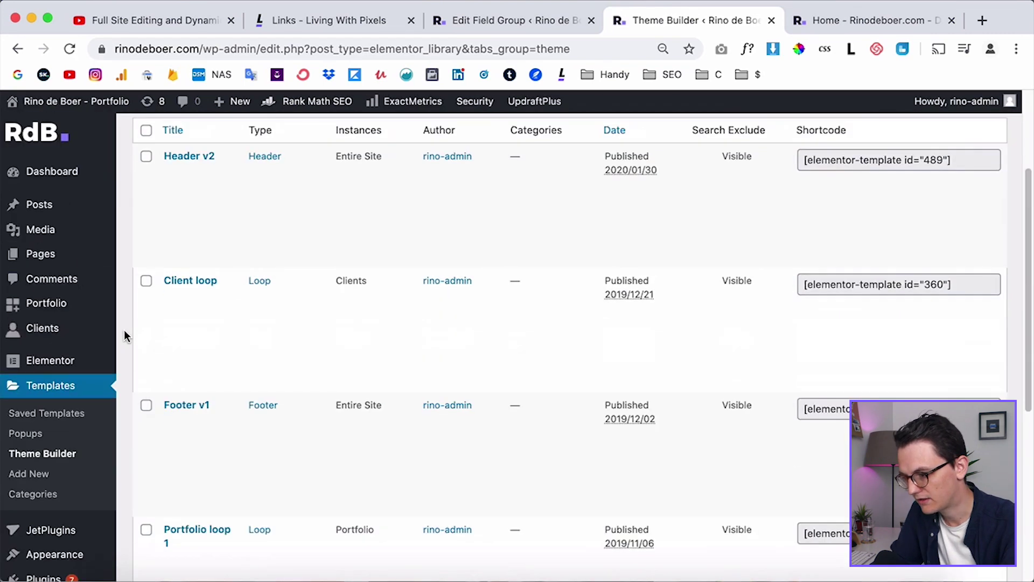
pyautogui.scroll(3, 238, 309)
pyautogui.click(222, 345)
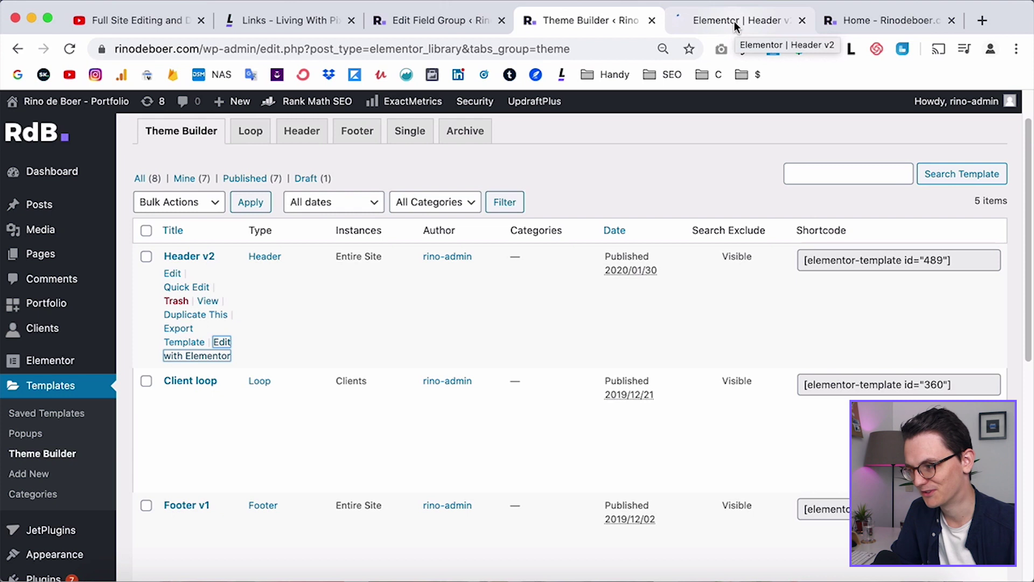
pyautogui.click(734, 22)
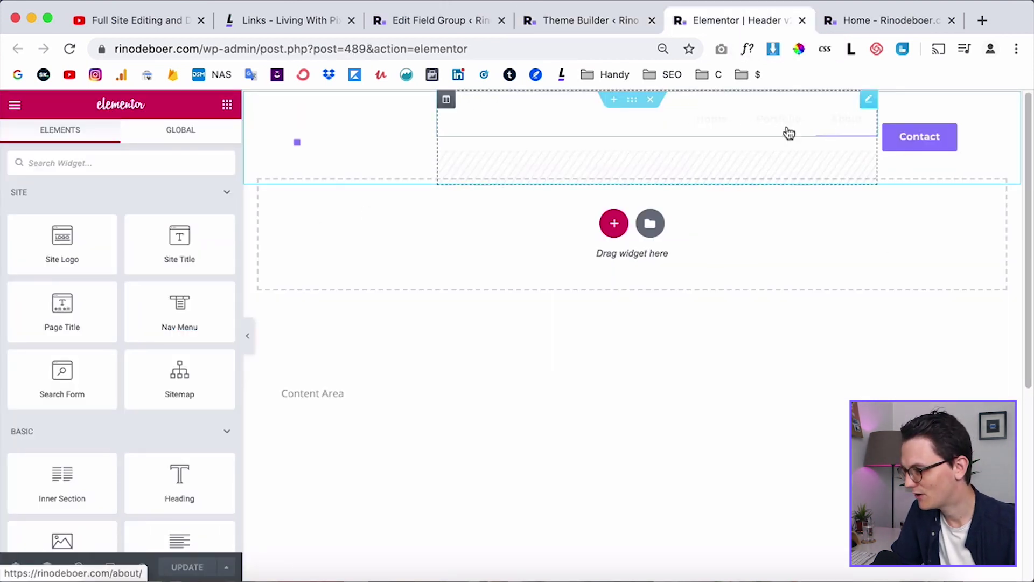
# Step: Link the Nav Menu's normal text color to the dynamic ACF Color Picker Field with the key Color picker
pyautogui.click(869, 100)
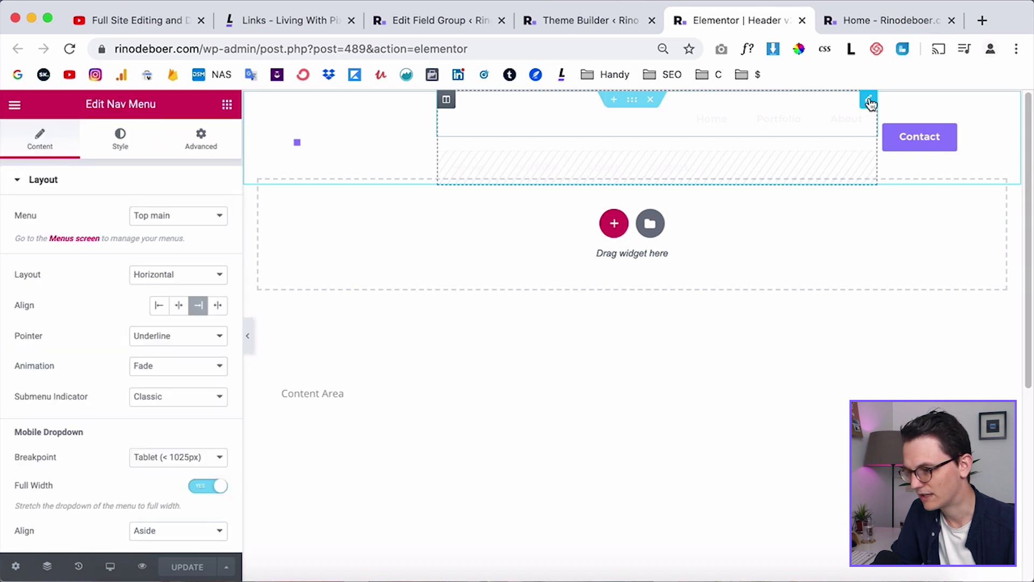
pyautogui.click(128, 141)
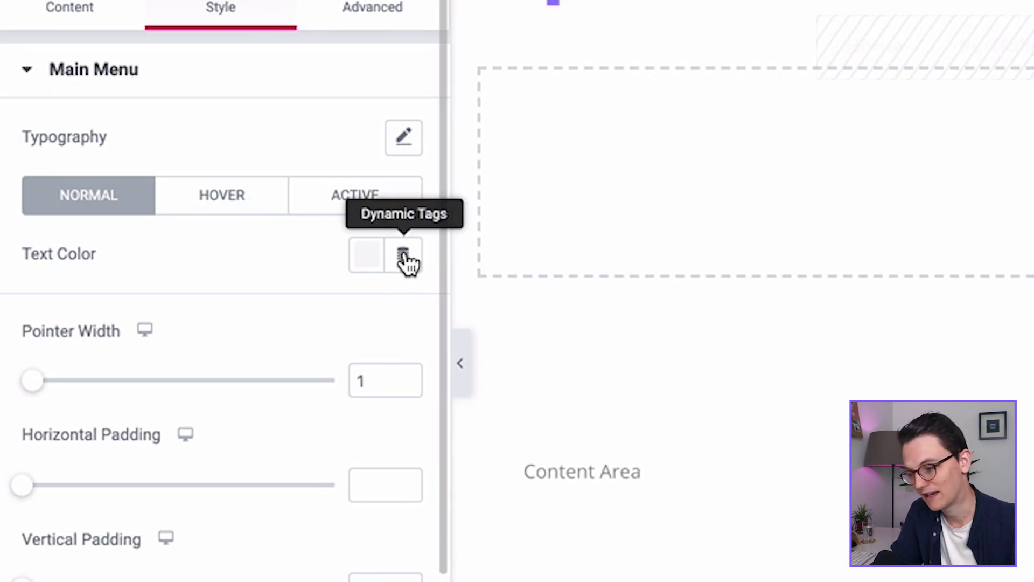
pyautogui.click(408, 261)
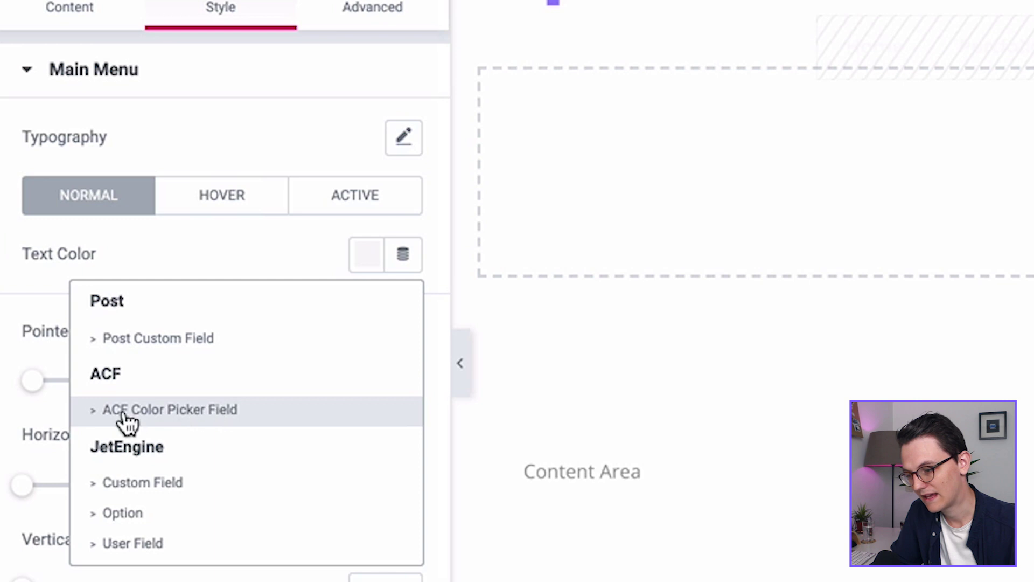
pyautogui.click(125, 418)
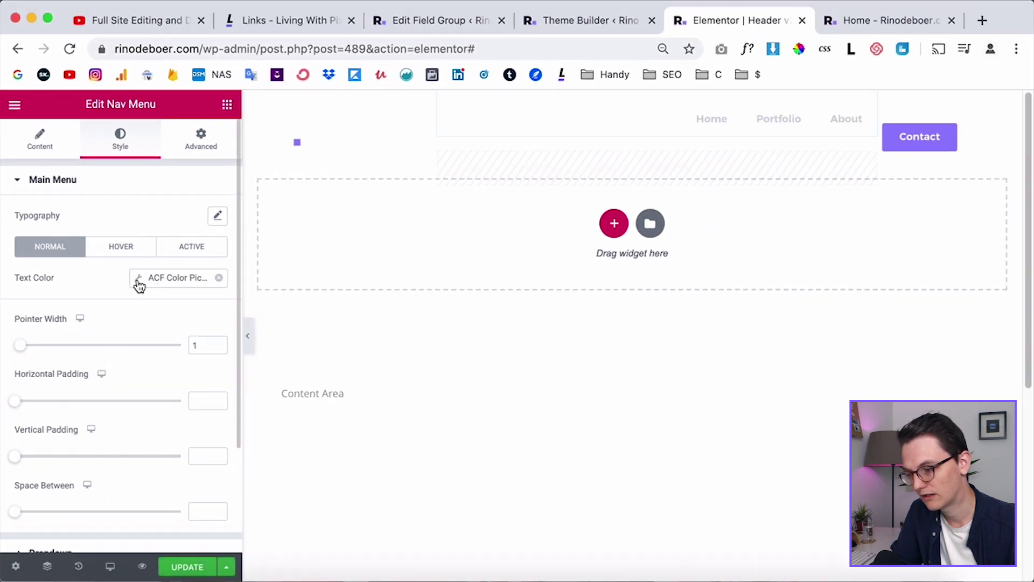
pyautogui.click(139, 284)
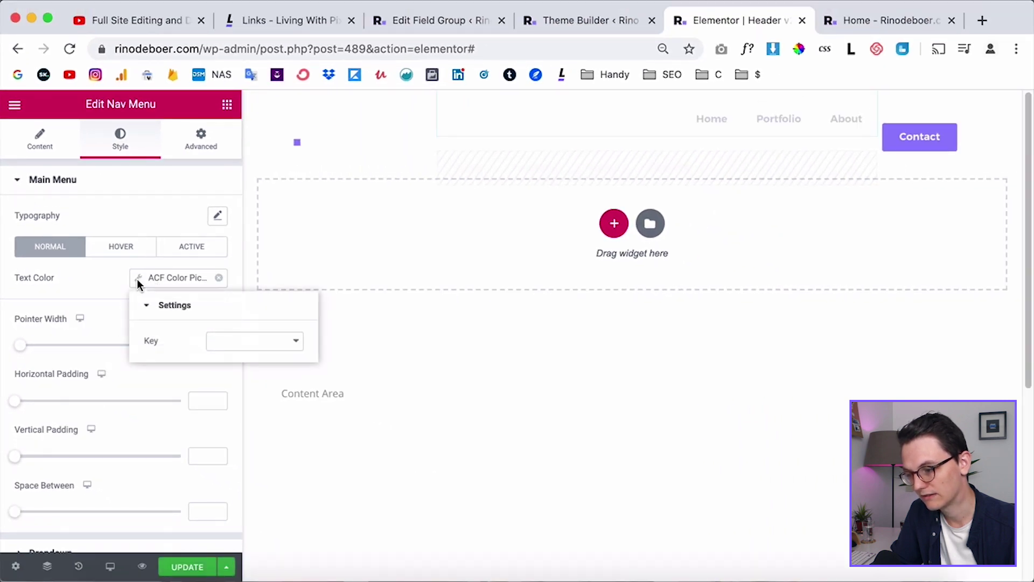
pyautogui.click(229, 341)
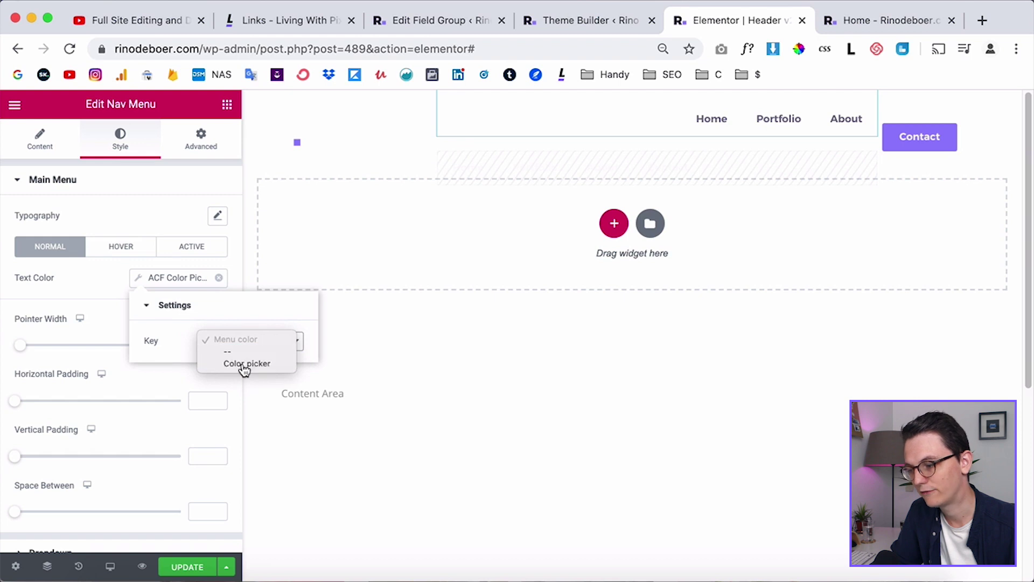
pyautogui.click(245, 364)
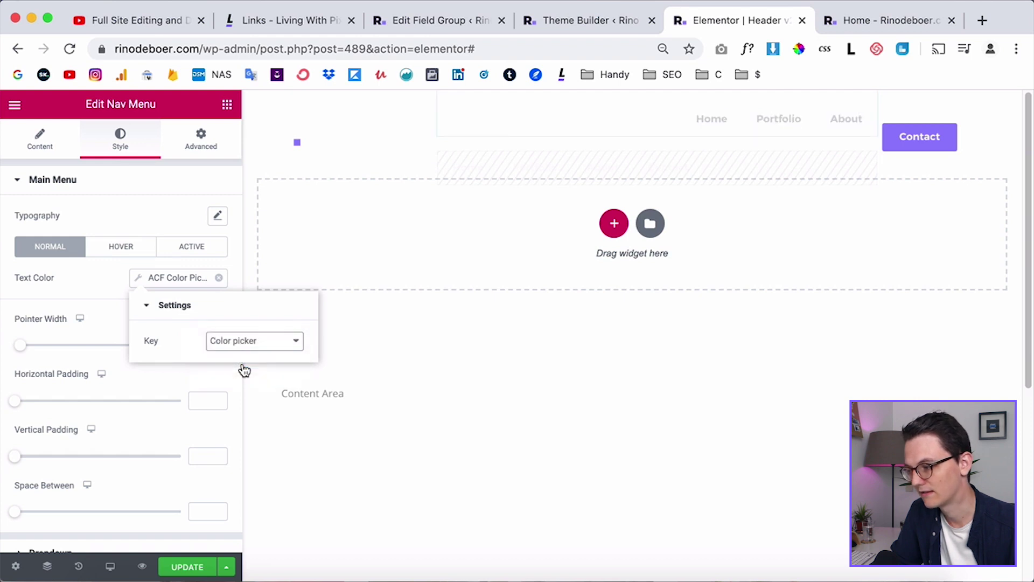
pyautogui.click(94, 291)
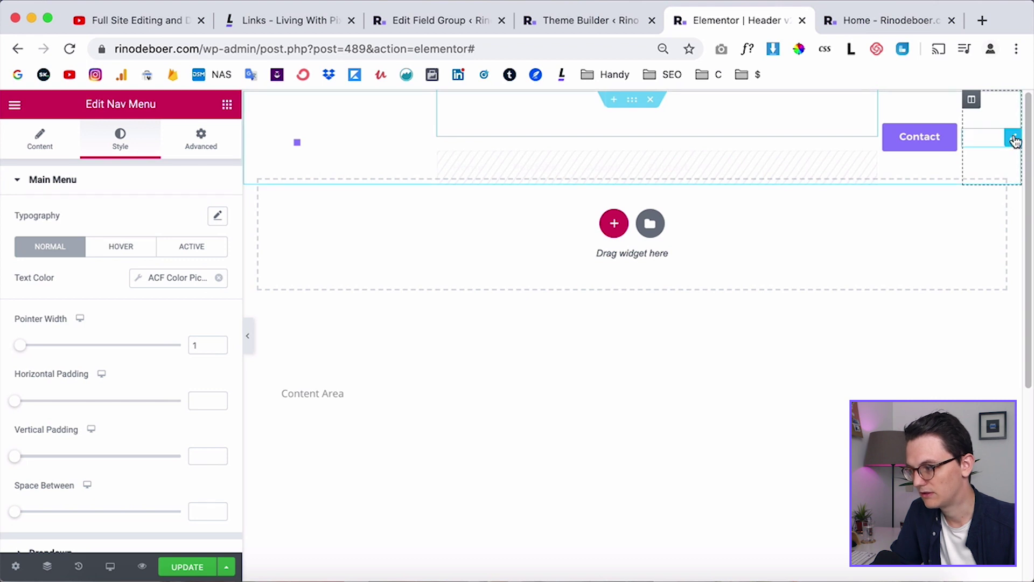
# Step: Open the style settings of the header's Social Icons widget
pyautogui.click(1013, 138)
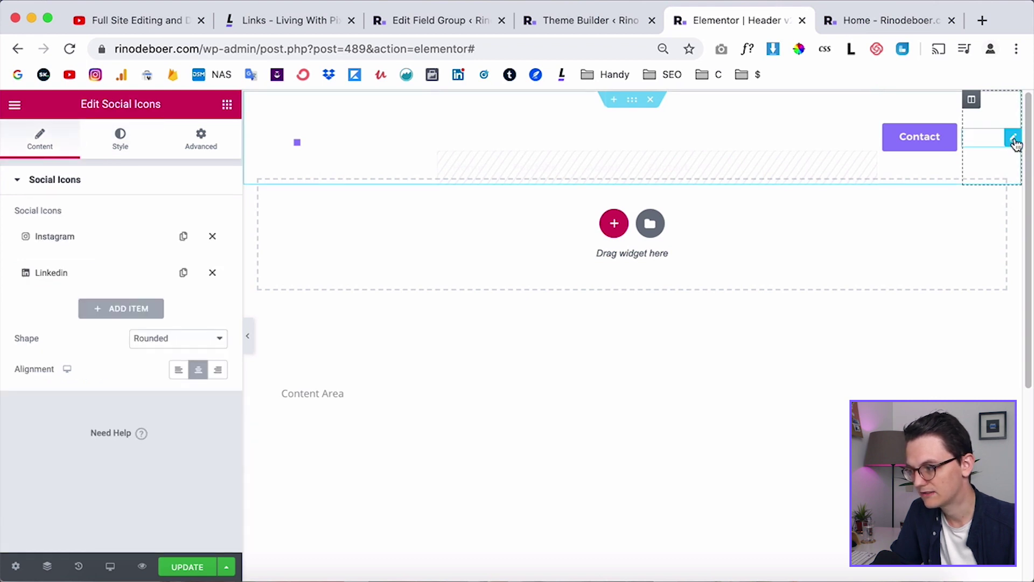
pyautogui.click(131, 143)
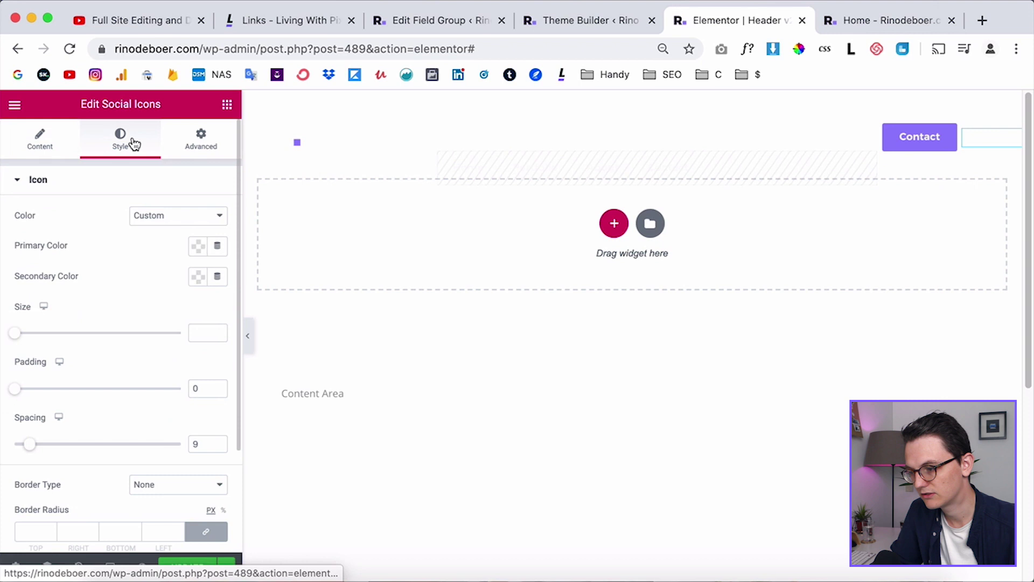
# Step: Try out a custom dark red secondary color on the Social Icons widget
pyautogui.click(199, 277)
pyautogui.click(147, 374)
pyautogui.click(143, 411)
pyautogui.click(92, 391)
pyautogui.click(168, 280)
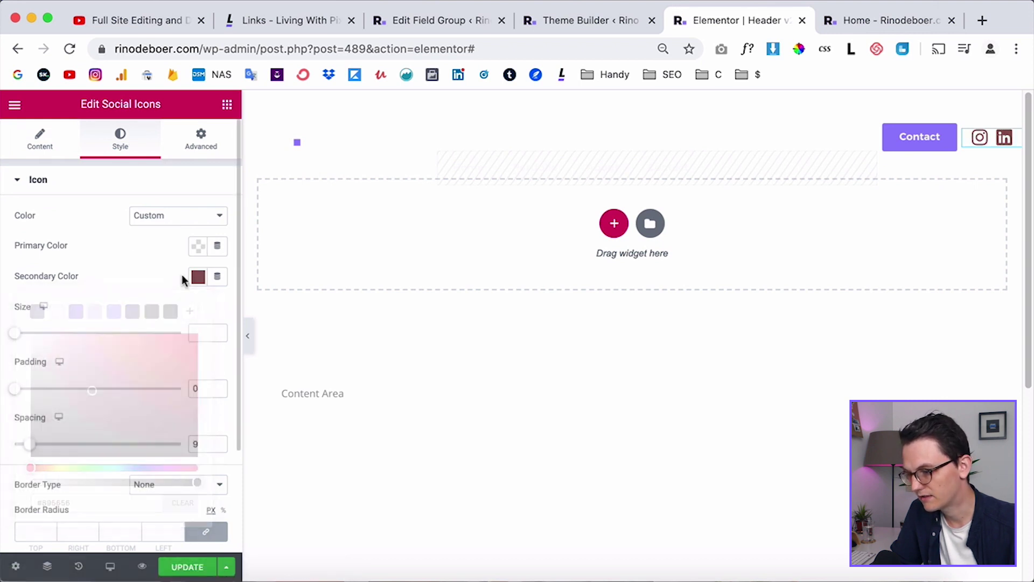
# Step: Link the Social Icons' secondary color to the dynamic ACF Color Picker Field with the key Color picker and update the header template
pyautogui.click(218, 277)
pyautogui.click(82, 360)
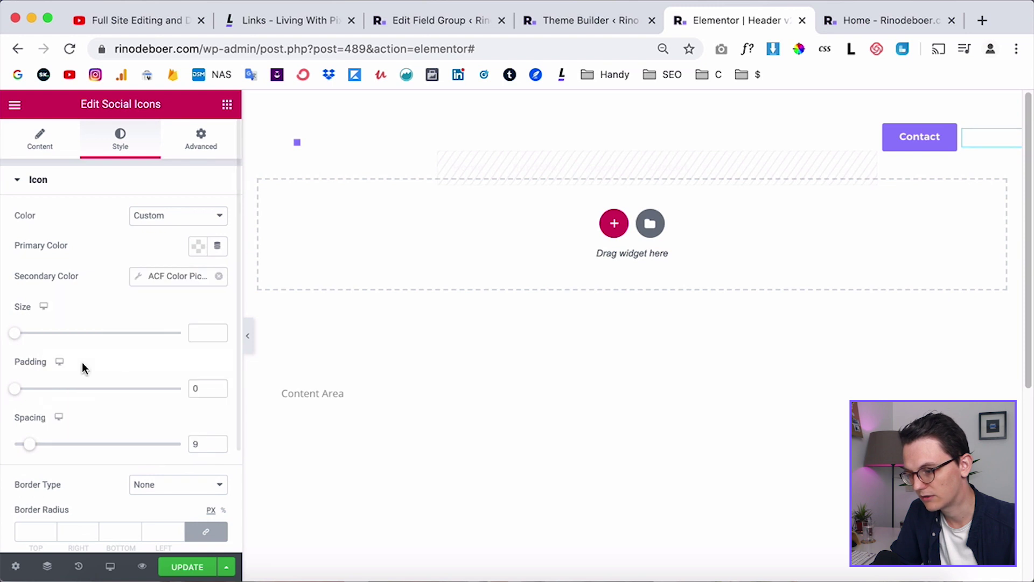
pyautogui.click(138, 278)
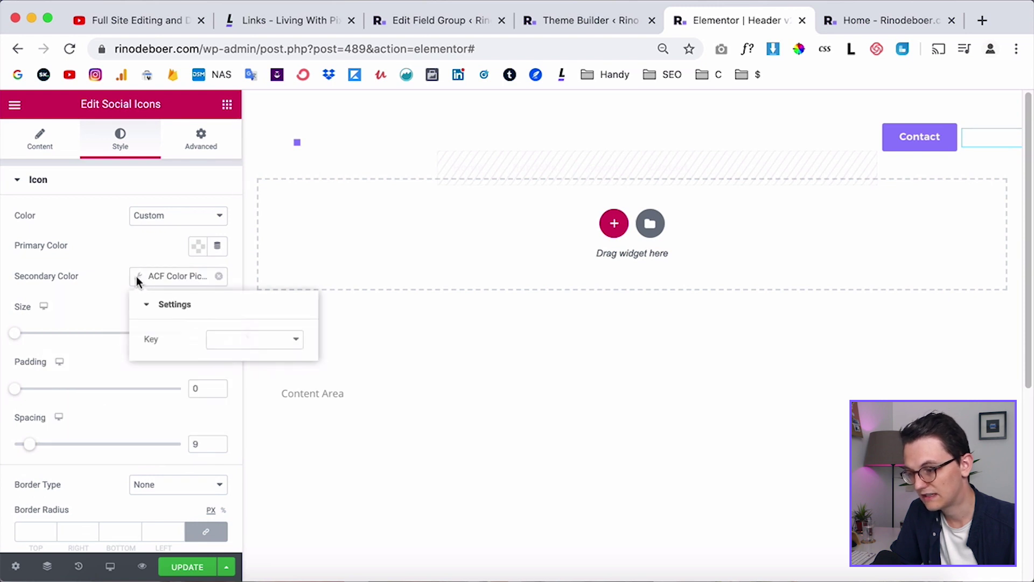
pyautogui.click(238, 344)
pyautogui.click(244, 365)
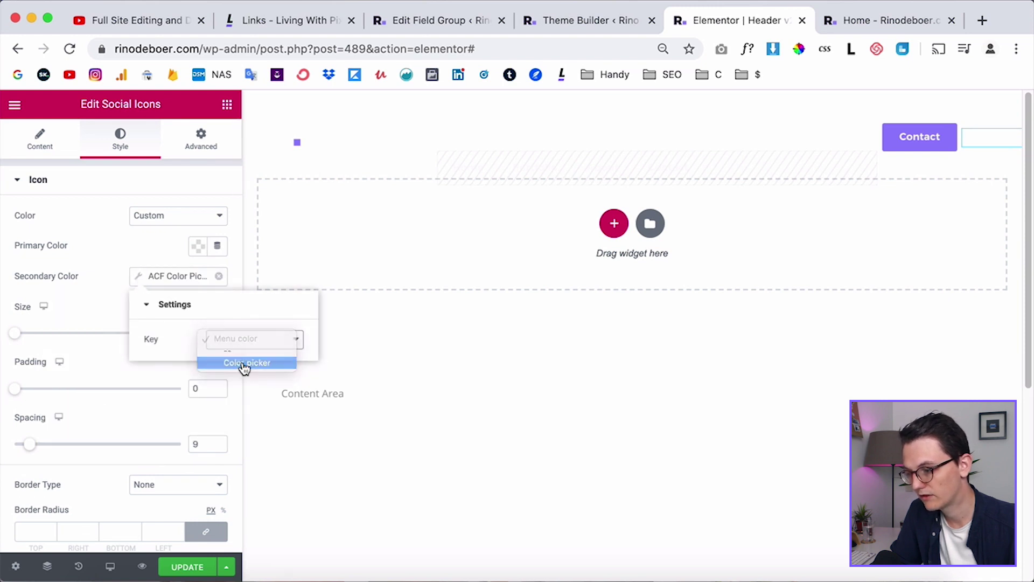
pyautogui.click(102, 283)
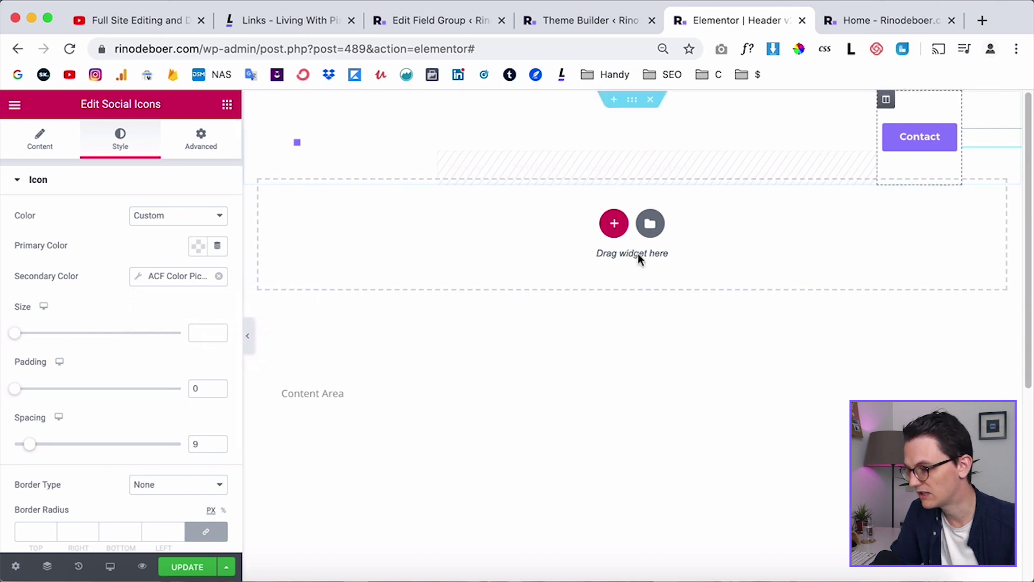
pyautogui.click(192, 566)
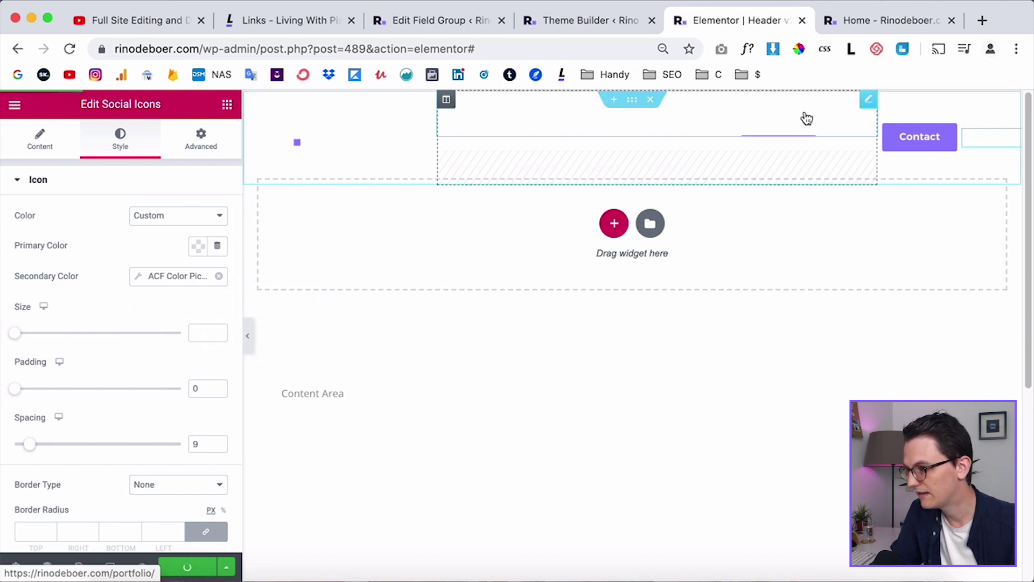
# Step: Open the site's Home page in a separate browser tab and compare its header with the reloaded Privacy Policy page
pyautogui.hotkey('ctrl', 'Tab')
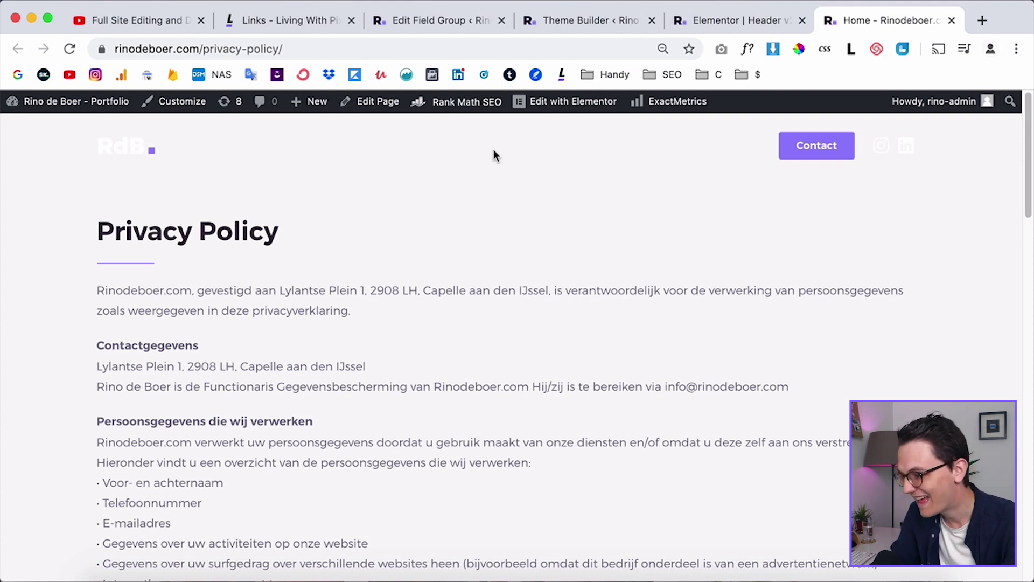
pyautogui.keyDown('super'); pyautogui.click(607, 162); pyautogui.keyUp('super')
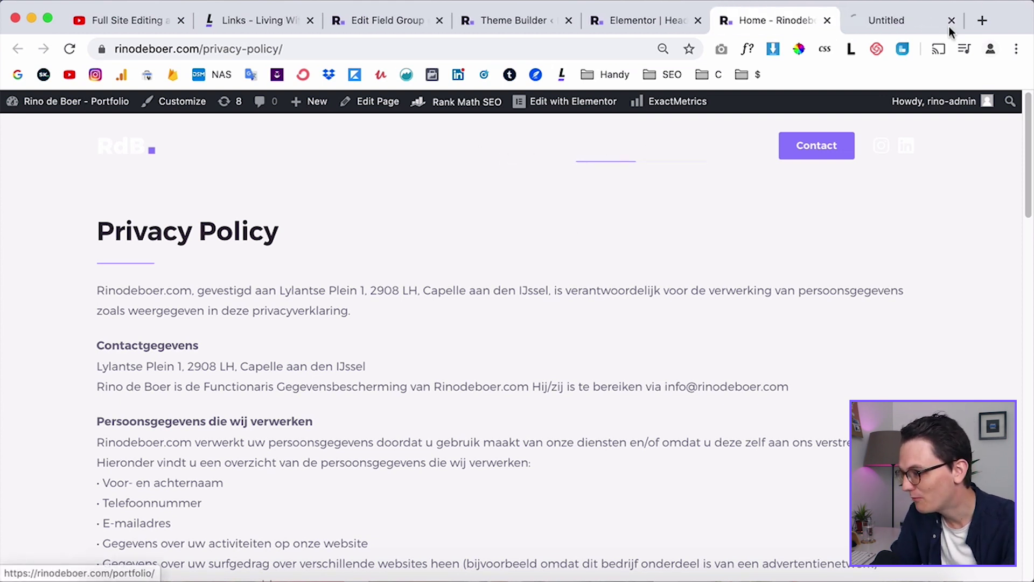
pyautogui.click(903, 20)
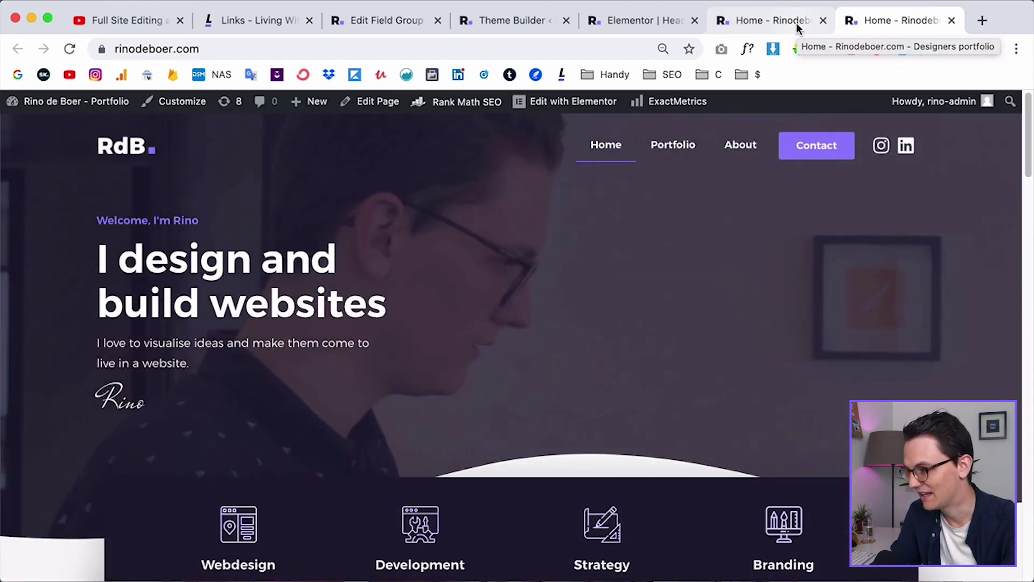
pyautogui.click(796, 22)
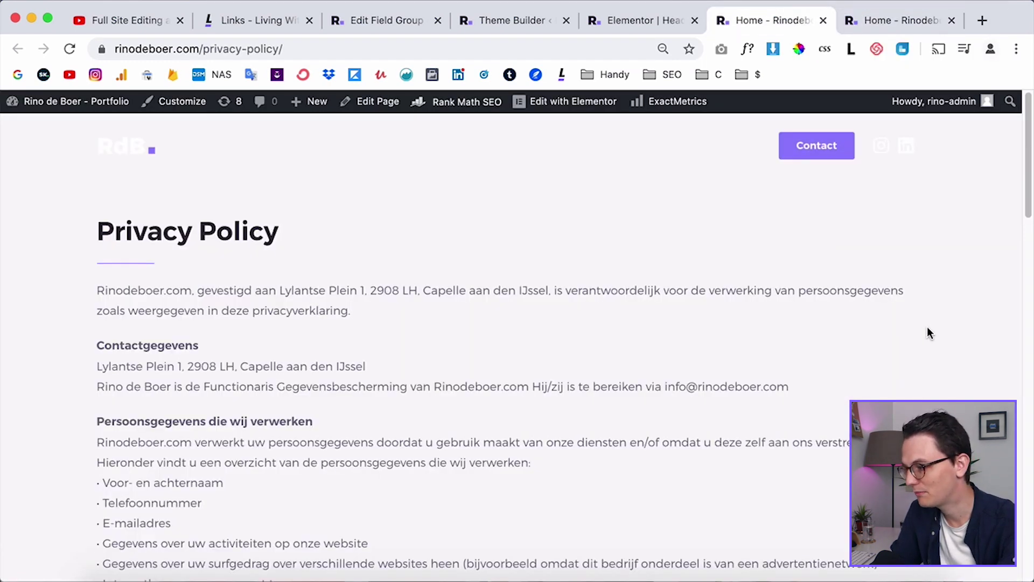
pyautogui.press('super+r')
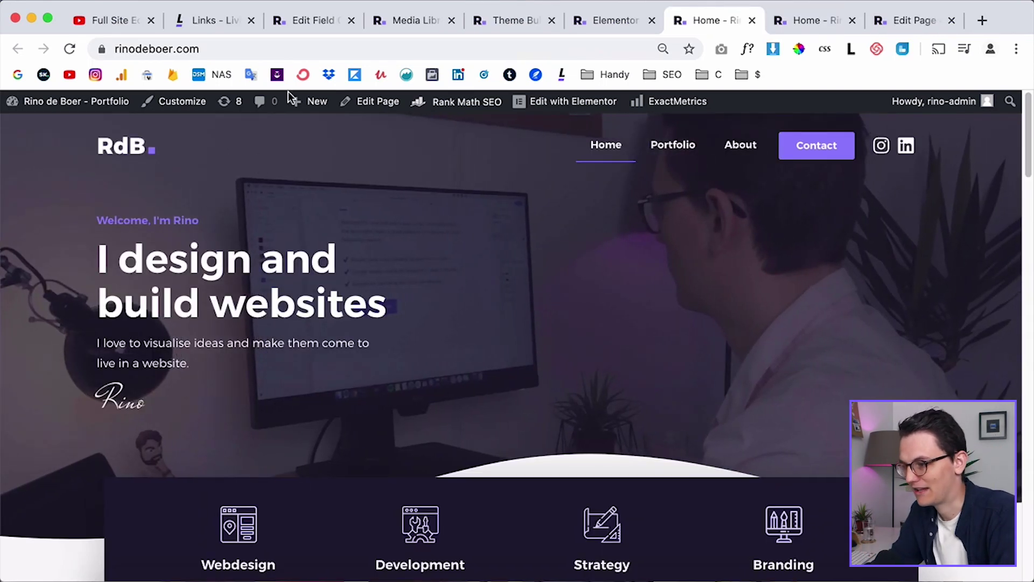
# Step: Add a second field labelled Logo switcher, with the field type Image, to the Menu color field group
pyautogui.click(311, 21)
pyautogui.scroll(-2, 92, 555)
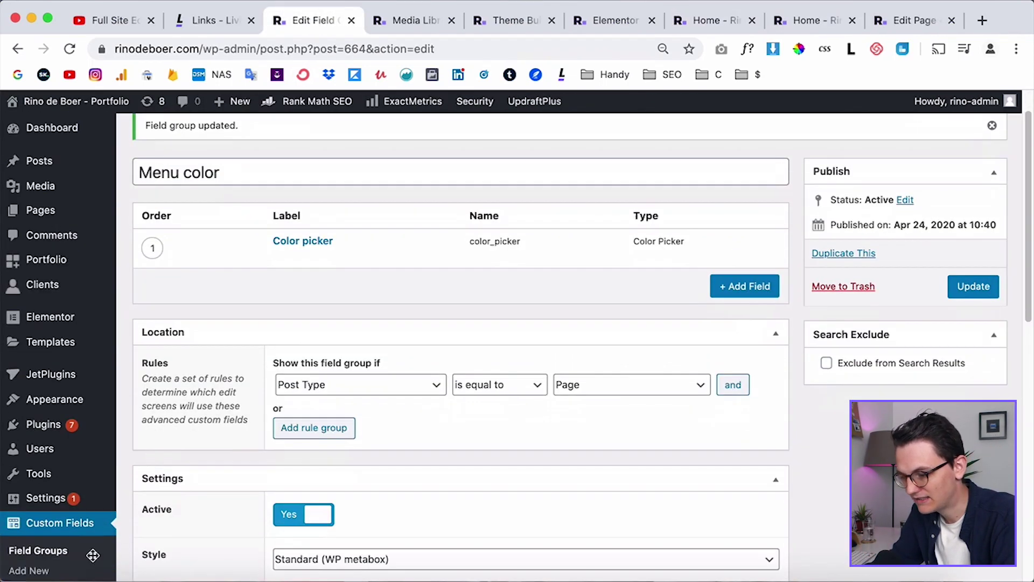
pyautogui.scroll(2, 157, 262)
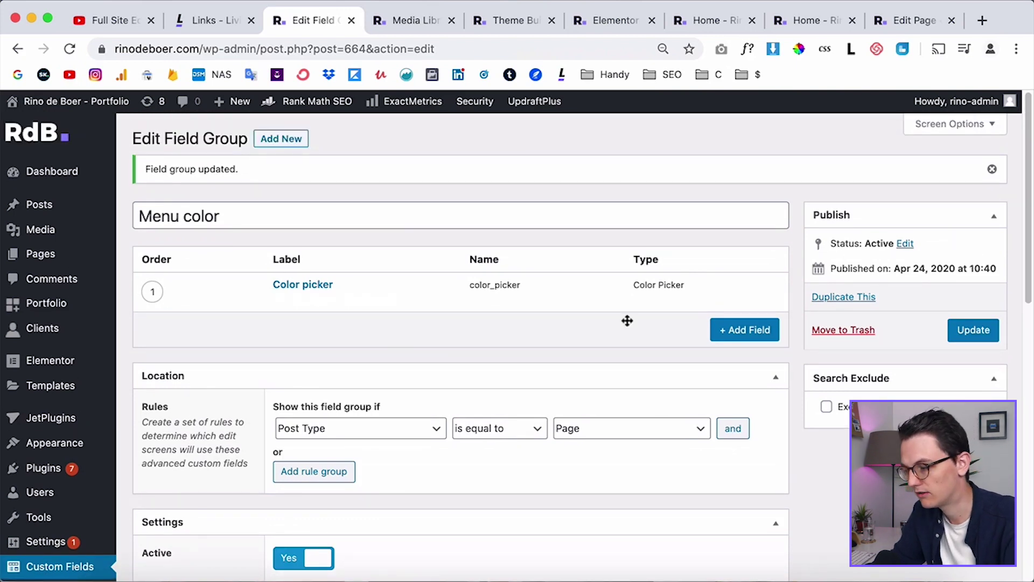
pyautogui.click(738, 326)
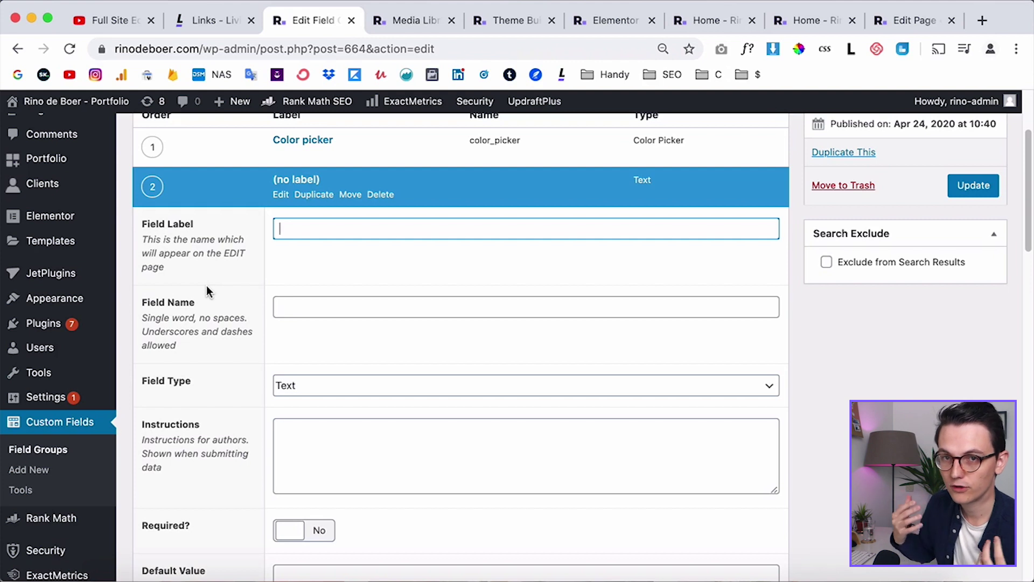
pyautogui.write('Logo switcher')
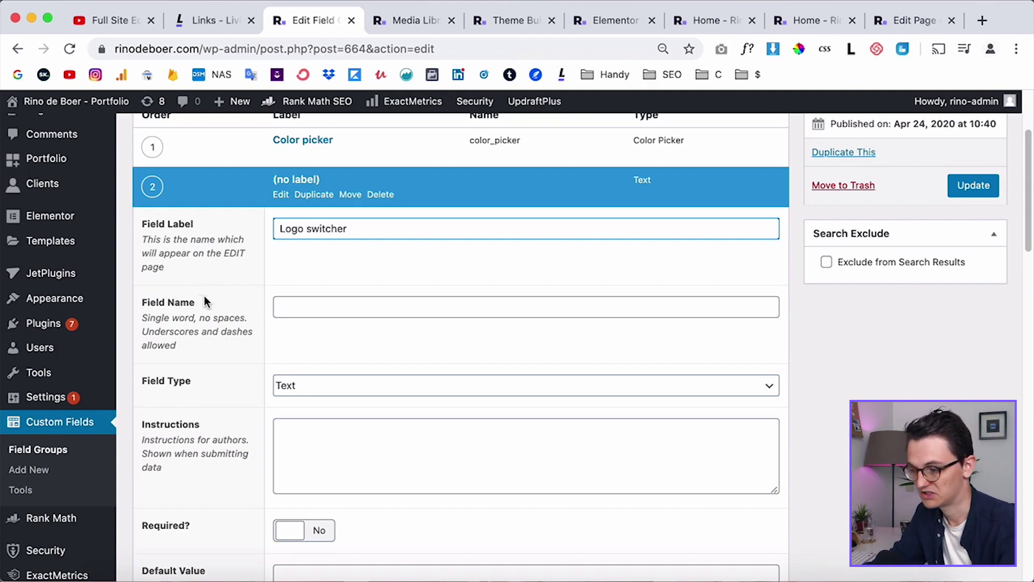
pyautogui.click(245, 294)
pyautogui.scroll(-2, 248, 337)
pyautogui.click(297, 327)
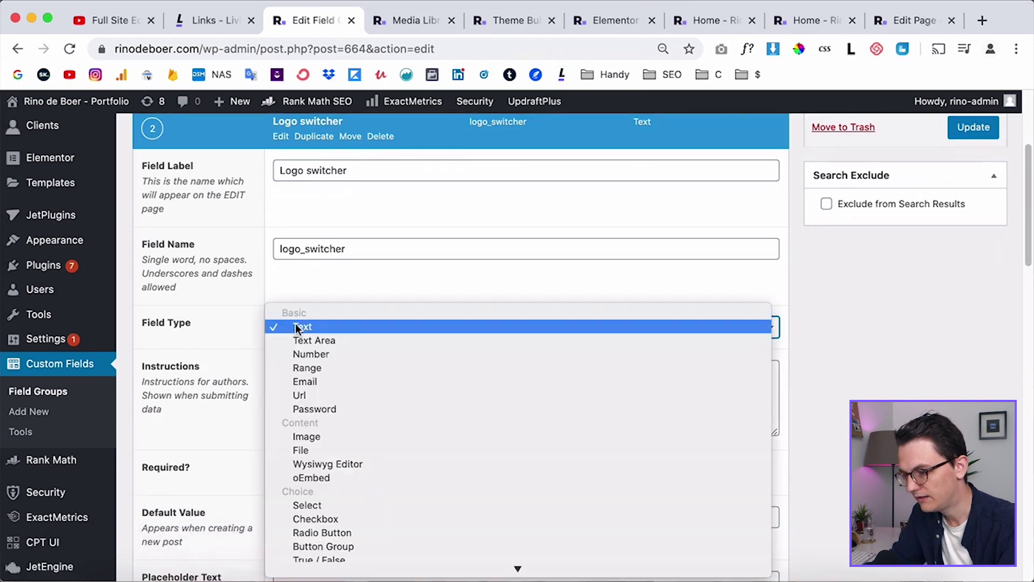
pyautogui.click(330, 438)
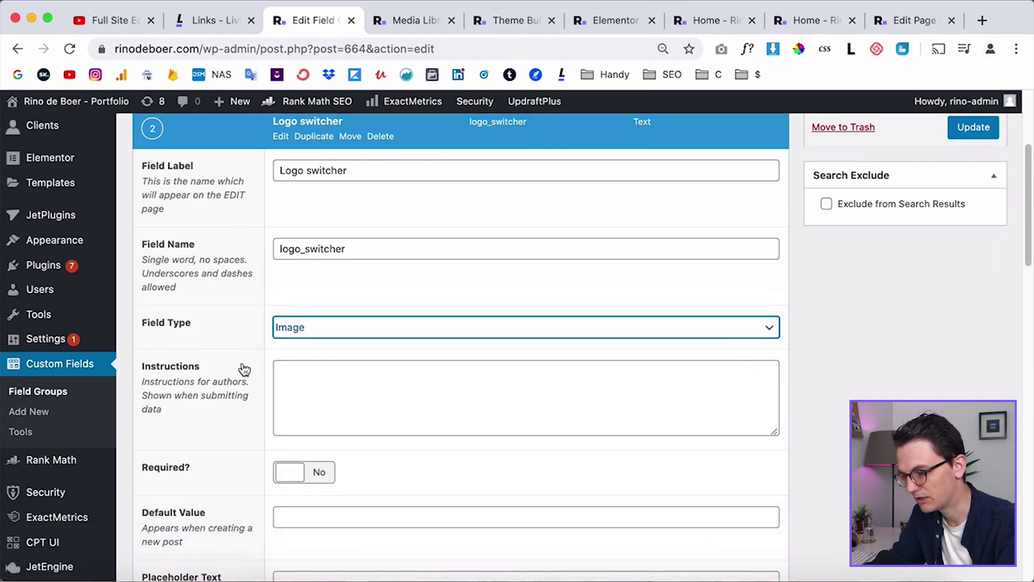
# Step: Give Logo switcher the instructions "Do NOT change this if the logo should not be white. Only change this when there is no picture at the top."
pyautogui.scroll(-2, 244, 361)
pyautogui.scroll(-2, 244, 368)
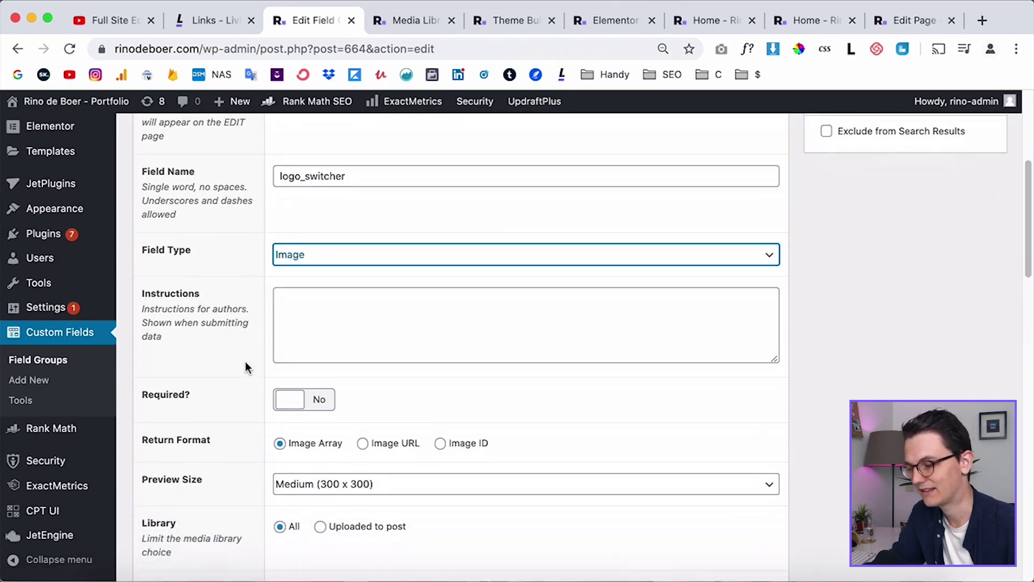
pyautogui.click(288, 289)
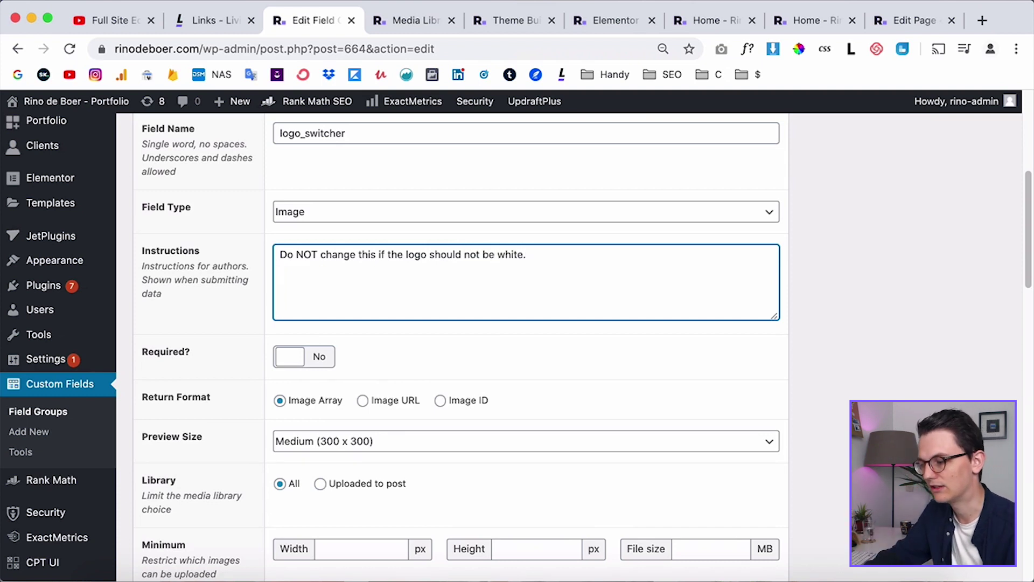
pyautogui.click(236, 293)
pyautogui.click(307, 579)
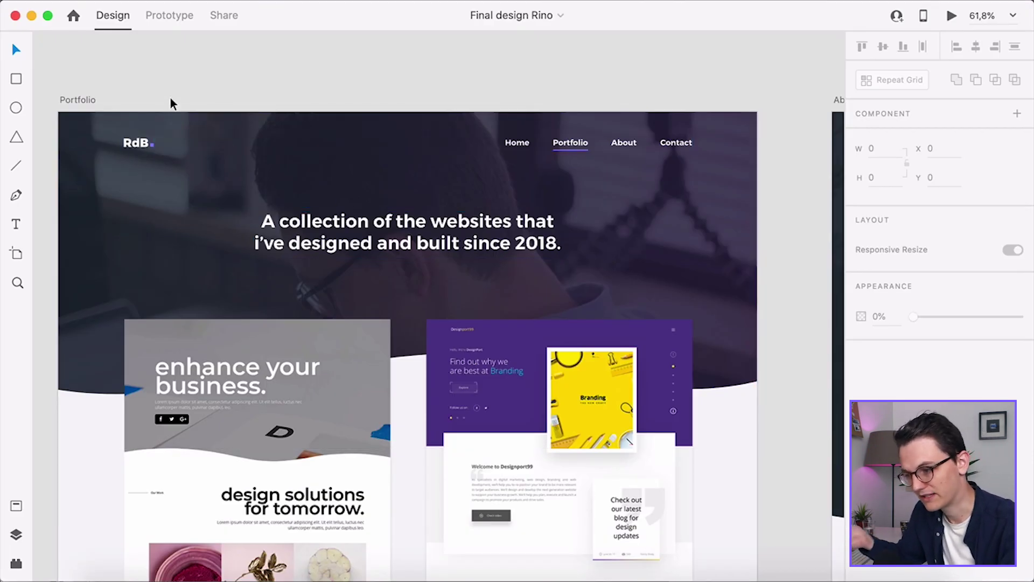
pyautogui.press('super+Tab')
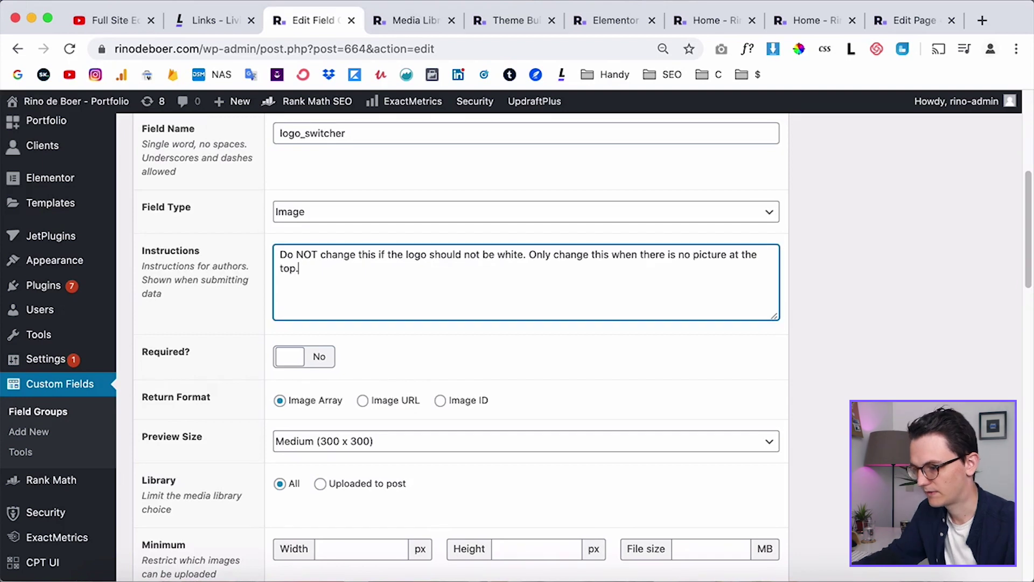
# Step: Update the Menu color field group and reload the Privacy Policy edit page to check its Logo switcher field
pyautogui.scroll(-10, 246, 360)
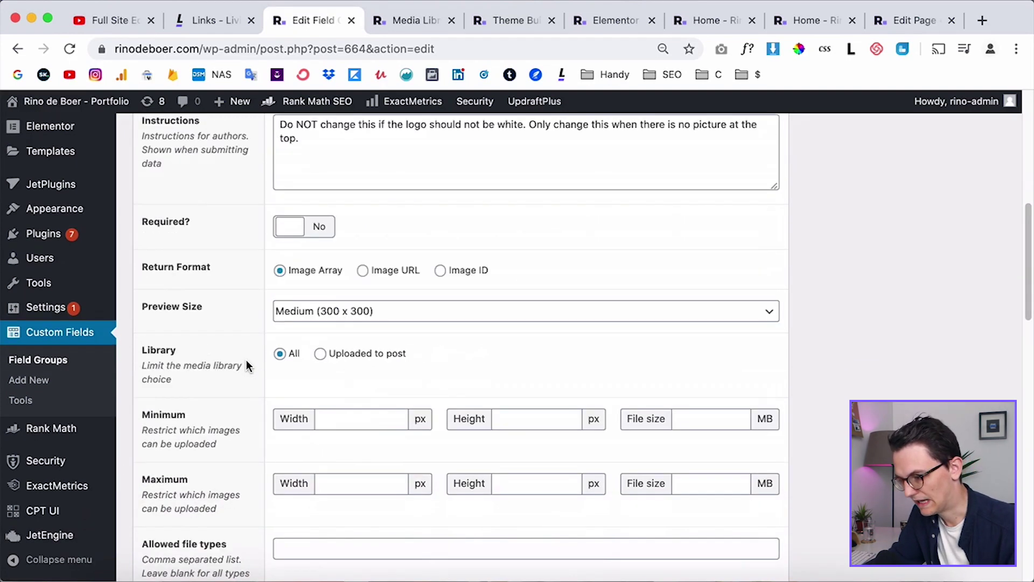
pyautogui.scroll(-5, 595, 438)
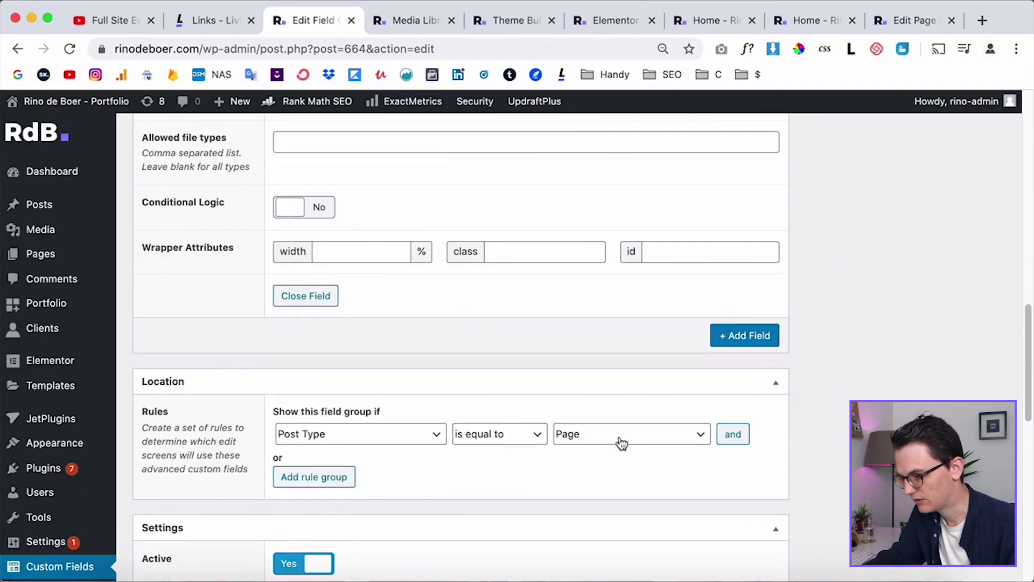
pyautogui.scroll(20, 815, 450)
pyautogui.click(983, 332)
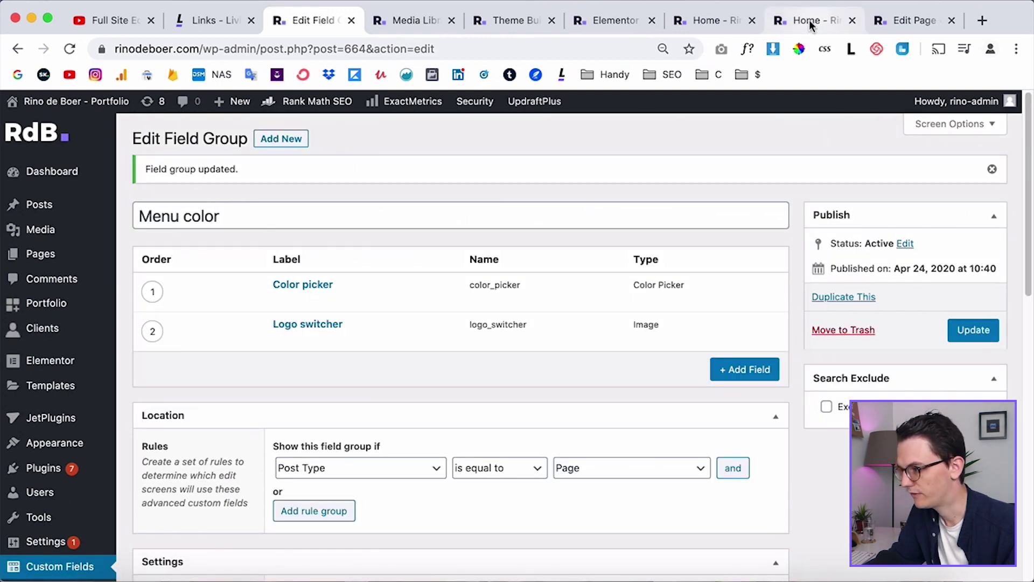
pyautogui.click(919, 21)
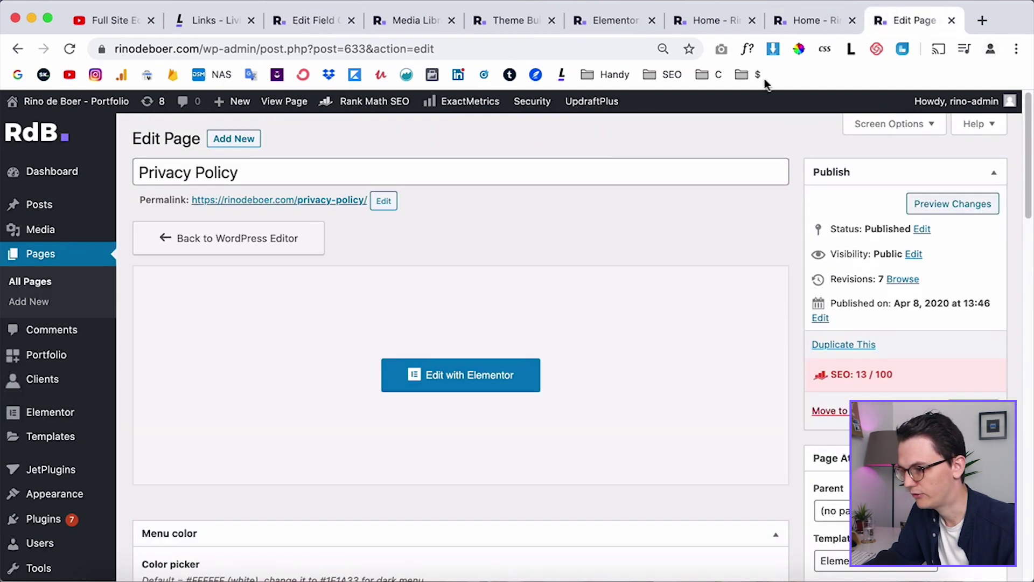
pyautogui.click(69, 49)
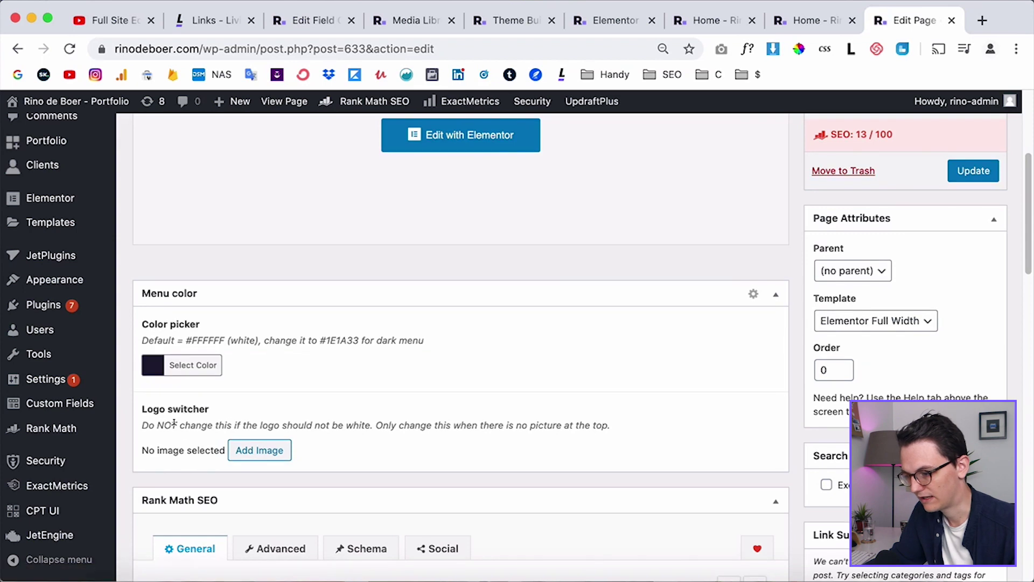
# Step: In the Elementor header template, make the logo Image widget take its picture from the ACF Image Field dynamic tag
pyautogui.click(526, 20)
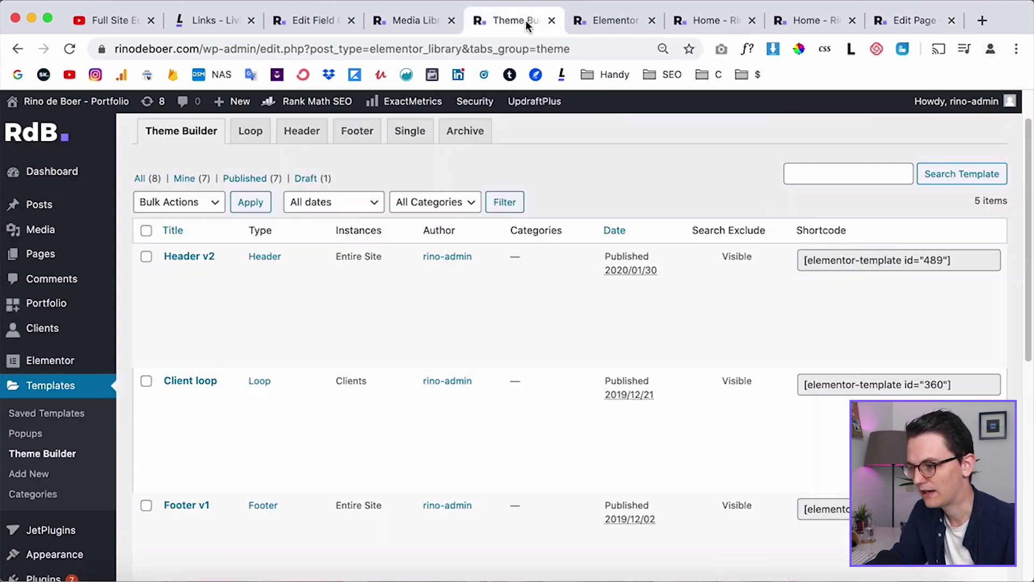
pyautogui.click(586, 23)
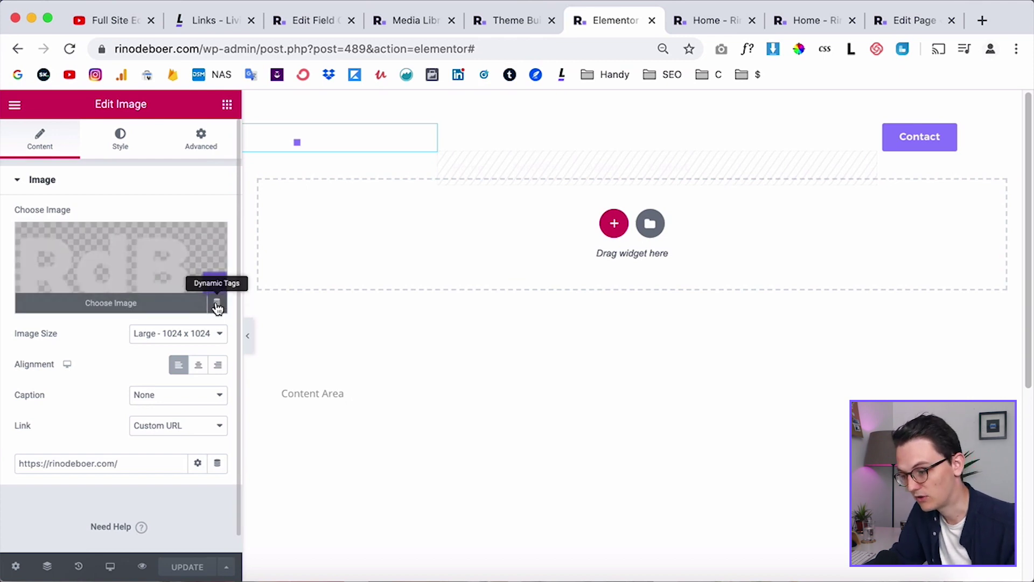
pyautogui.click(216, 305)
pyautogui.click(217, 306)
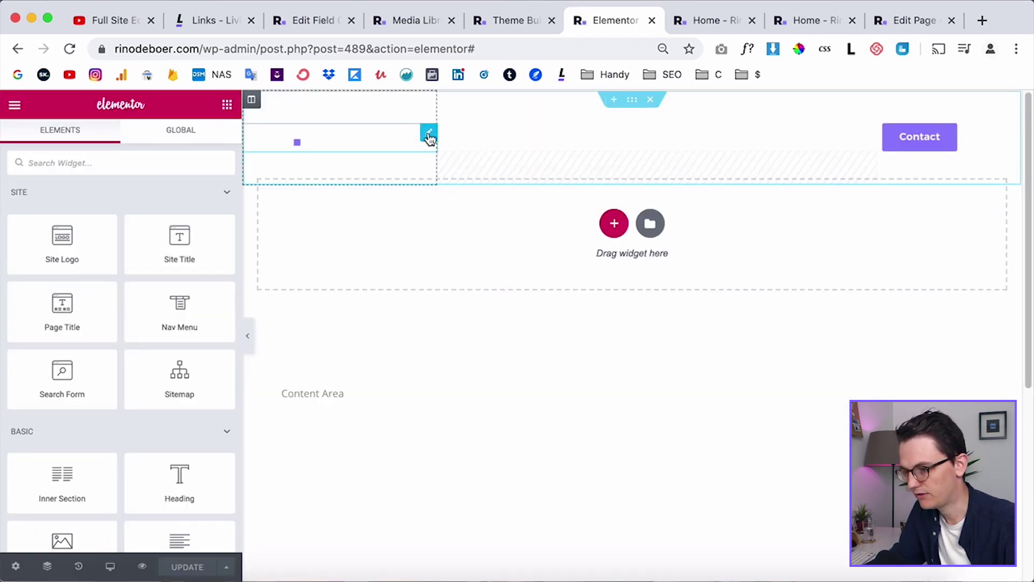
pyautogui.click(429, 133)
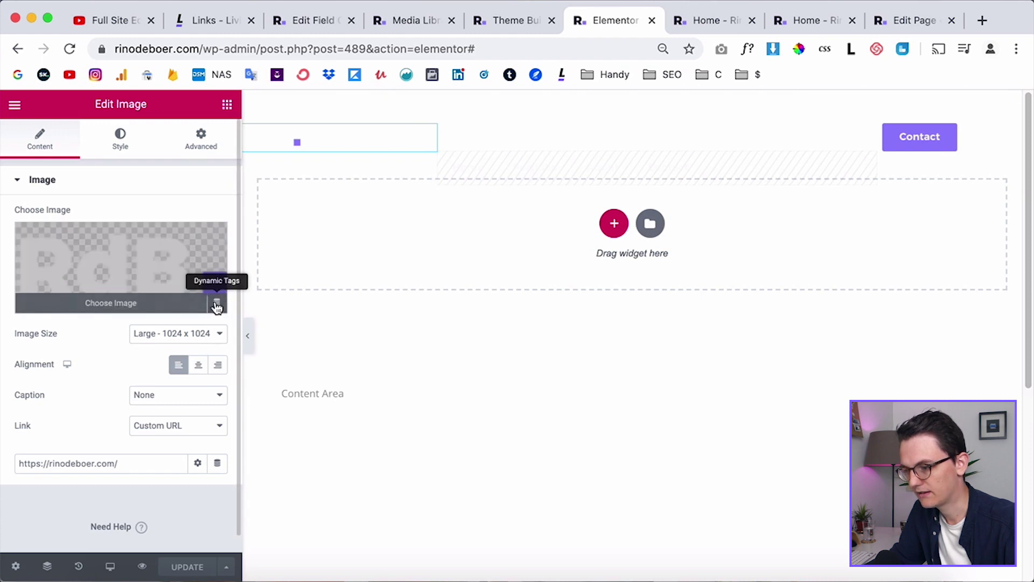
pyautogui.click(216, 305)
pyautogui.scroll(-1, 97, 459)
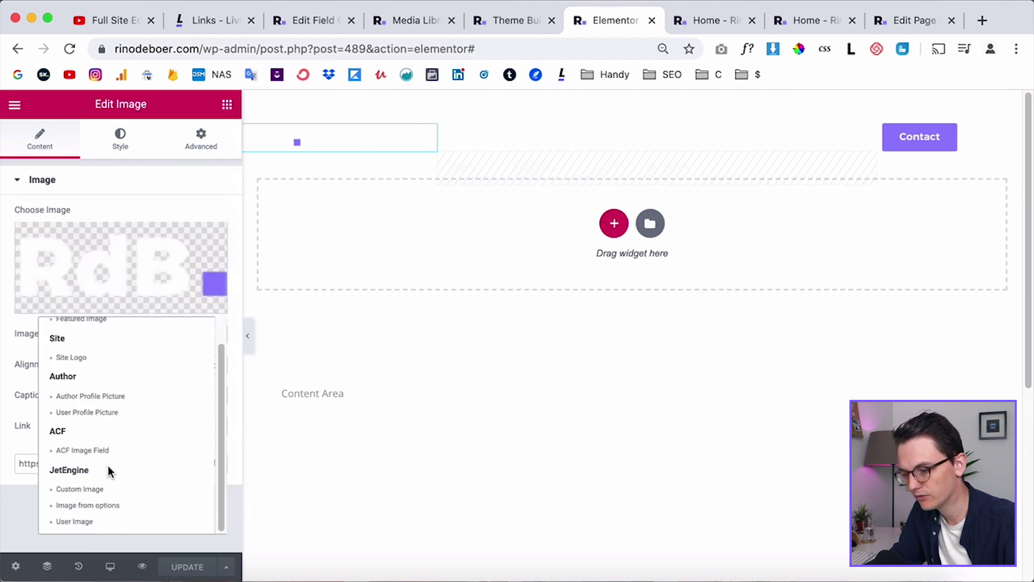
pyautogui.click(83, 450)
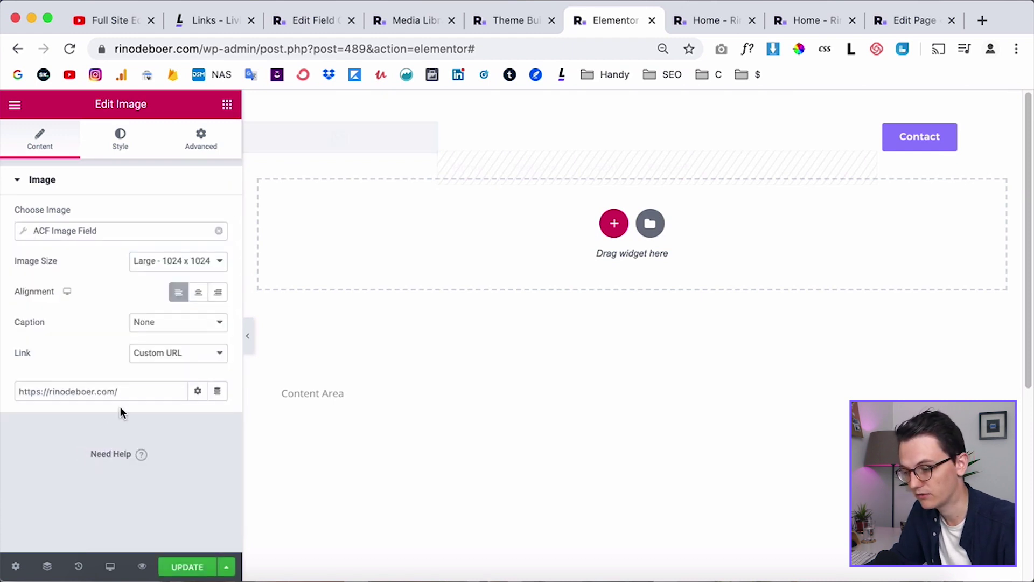
# Step: Set the key of the logo's ACF Image Field to Logo switcher
pyautogui.click(23, 231)
pyautogui.click(120, 295)
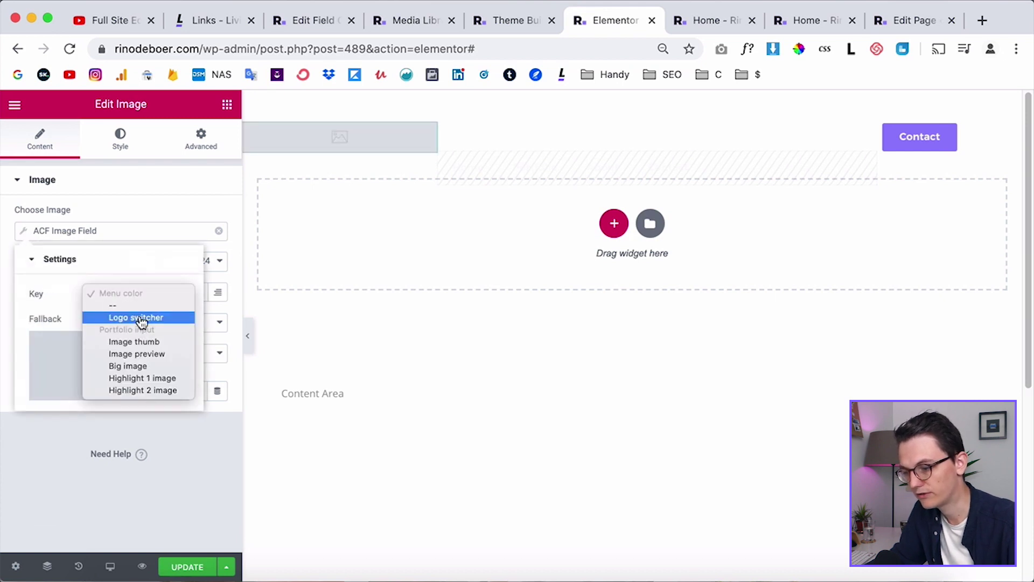
pyautogui.click(136, 318)
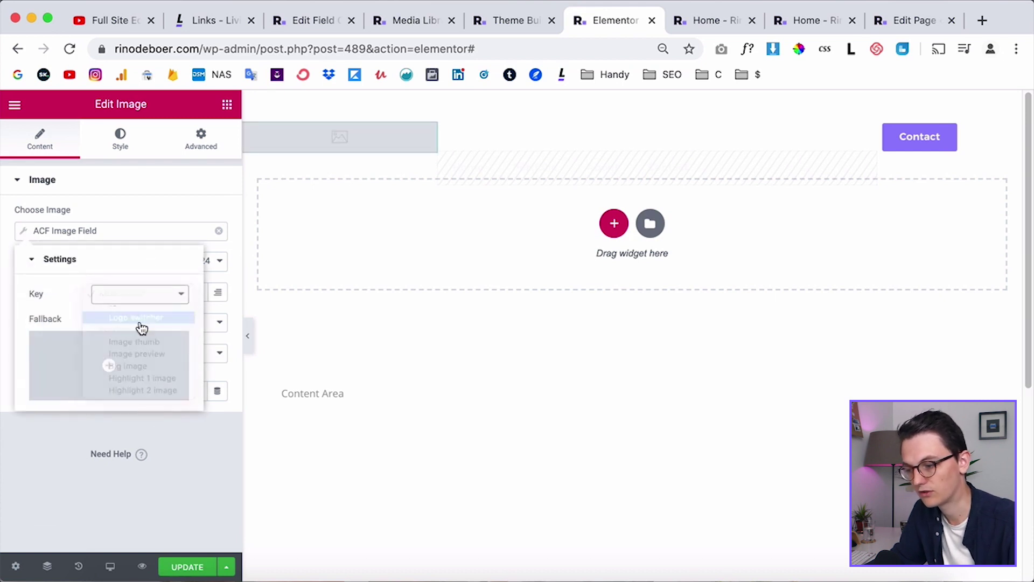
pyautogui.click(189, 477)
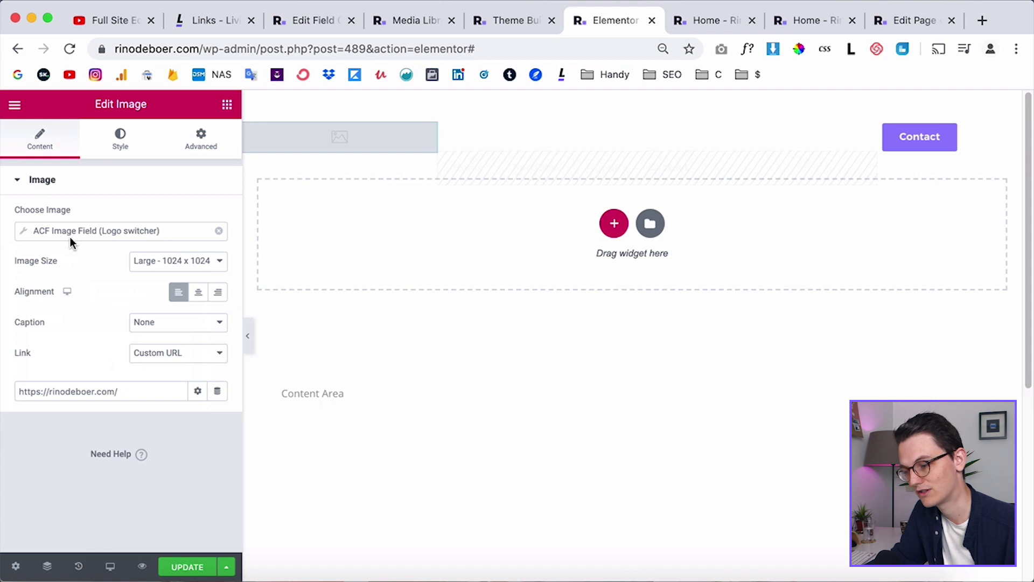
pyautogui.click(24, 230)
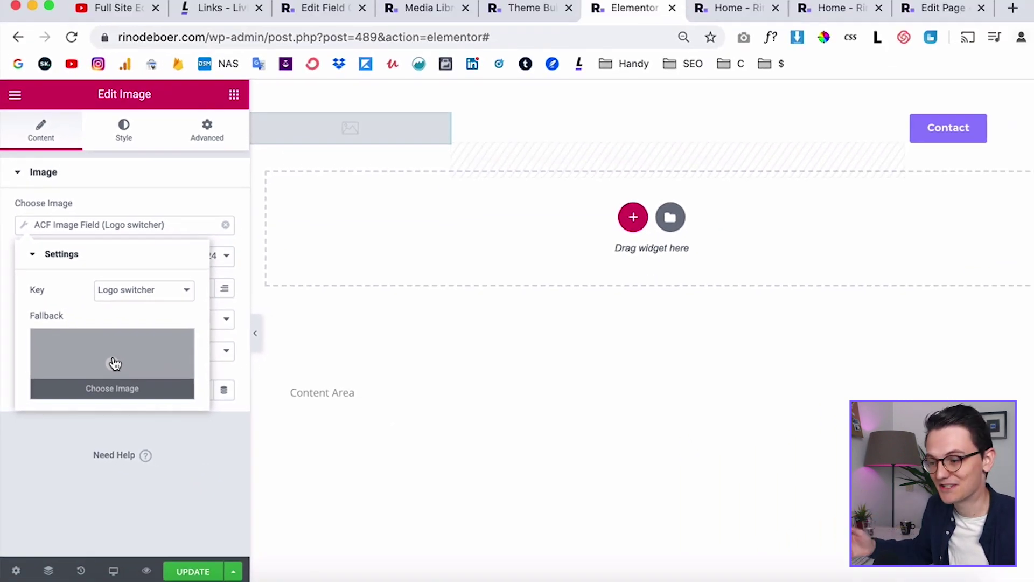
pyautogui.click(111, 365)
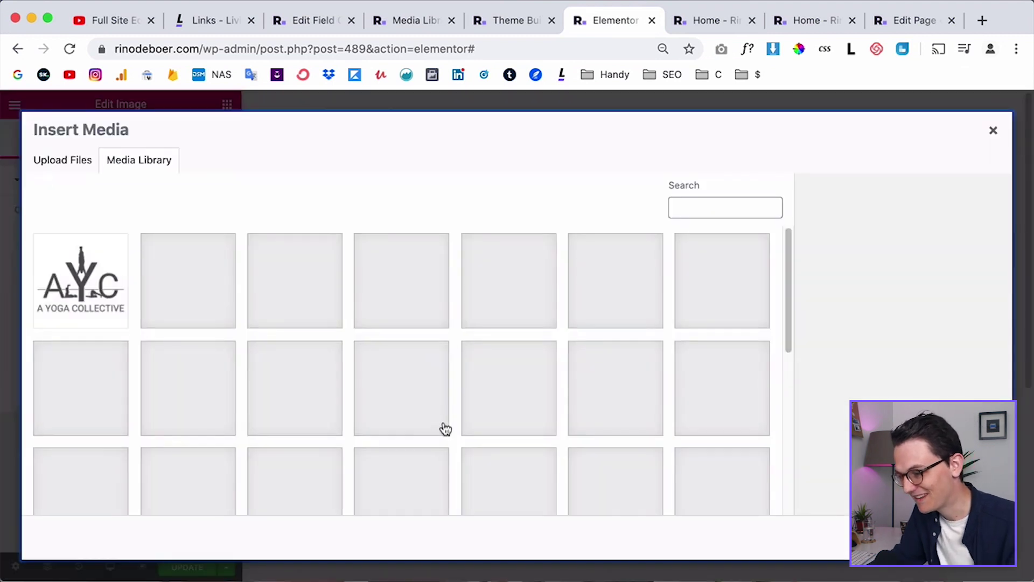
pyautogui.scroll(-5, 463, 434)
pyautogui.scroll(-10, 464, 435)
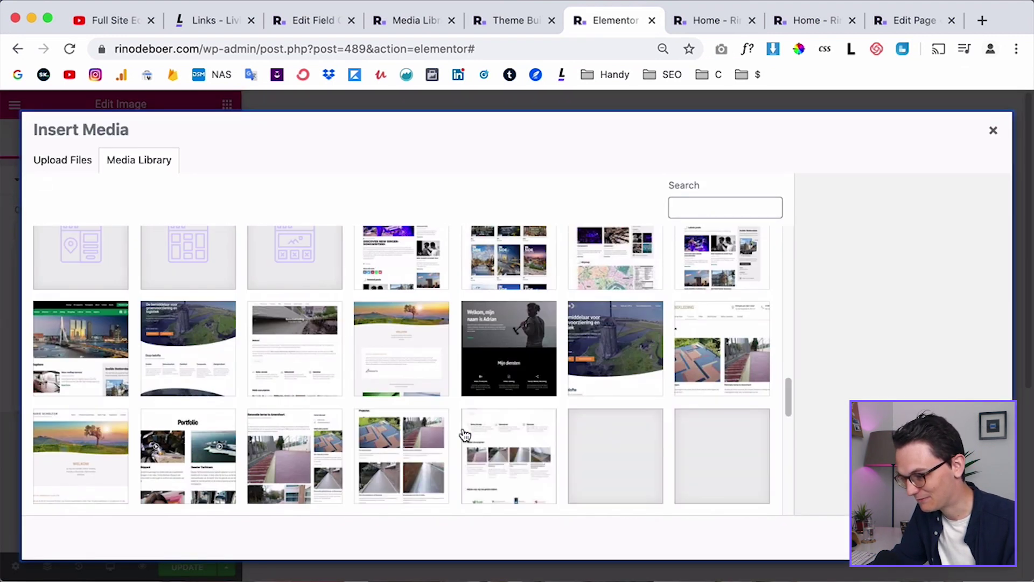
pyautogui.scroll(-10, 492, 440)
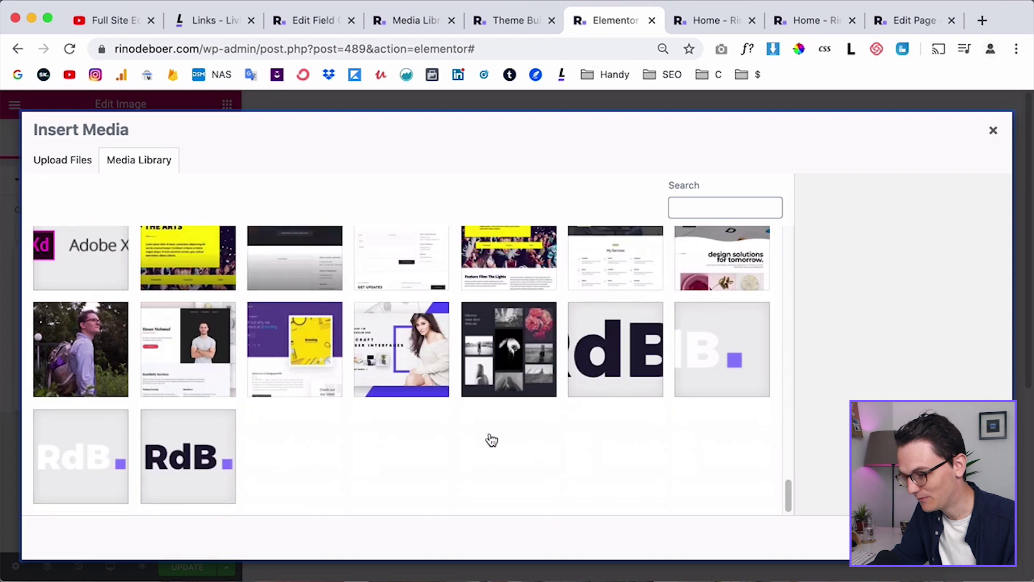
pyautogui.click(129, 457)
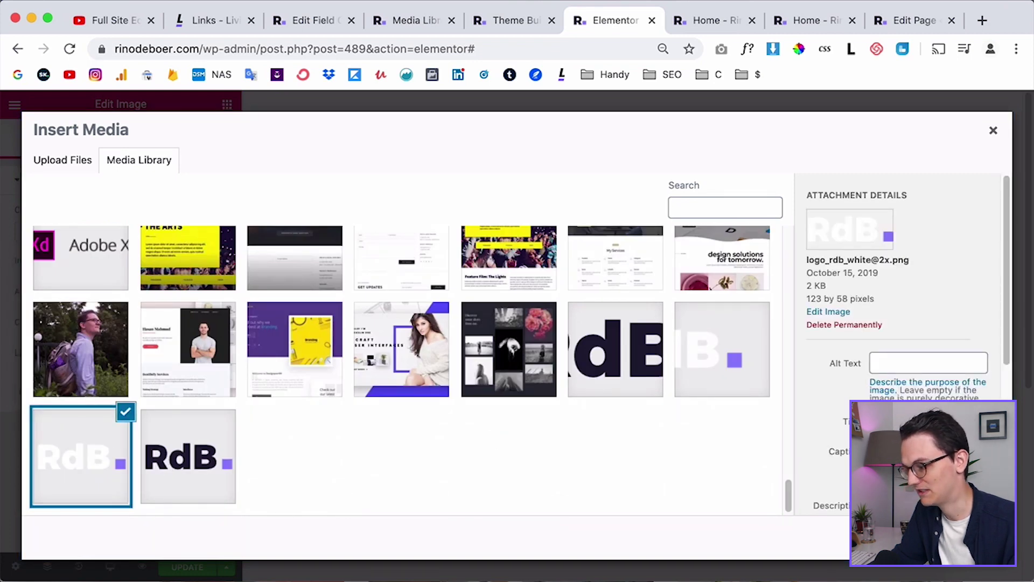
pyautogui.click(964, 535)
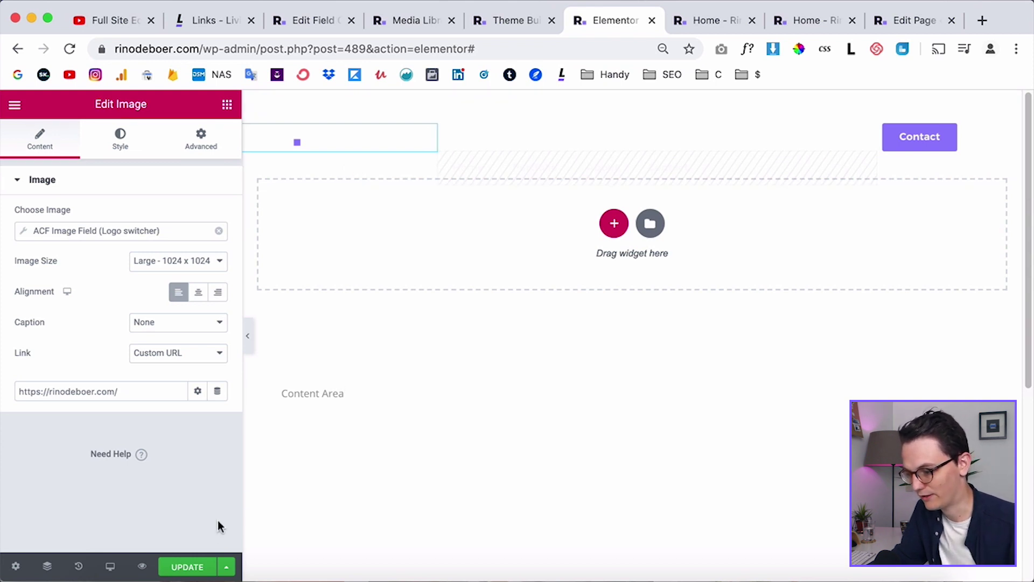
# Step: Update the header template and reload the Home and Privacy Policy pages to check the logo on each
pyautogui.click(190, 569)
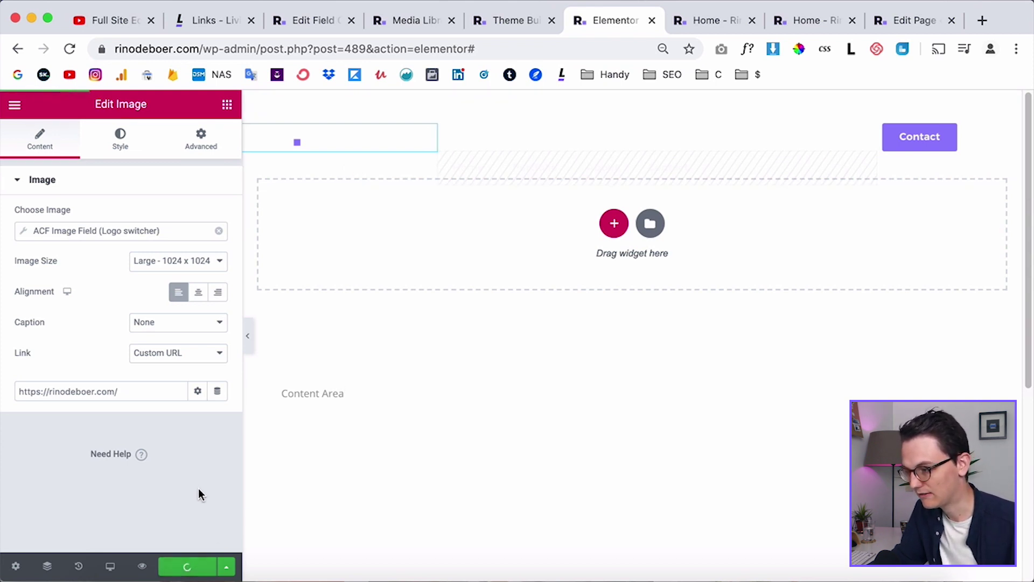
pyautogui.click(698, 22)
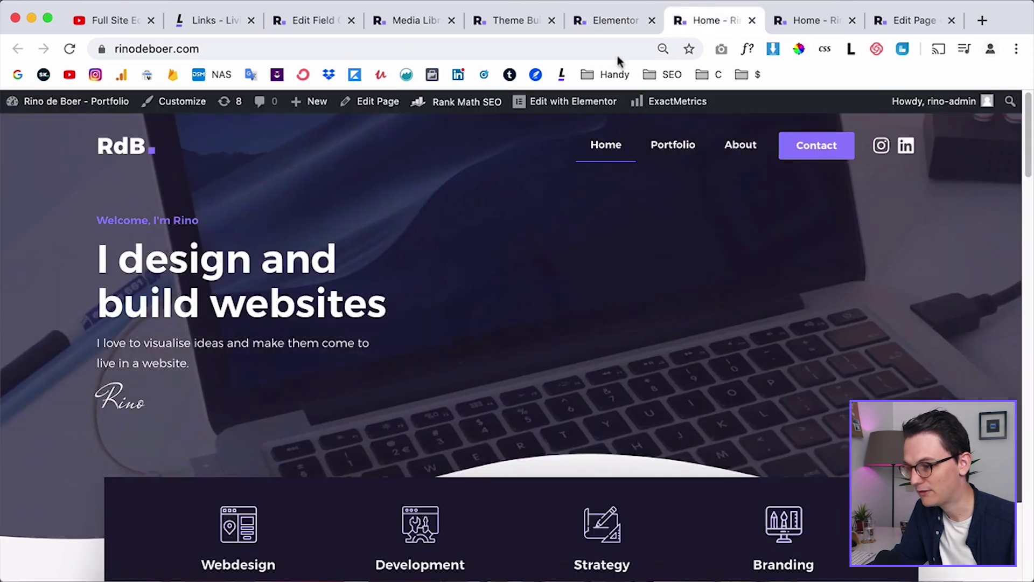
pyautogui.click(69, 49)
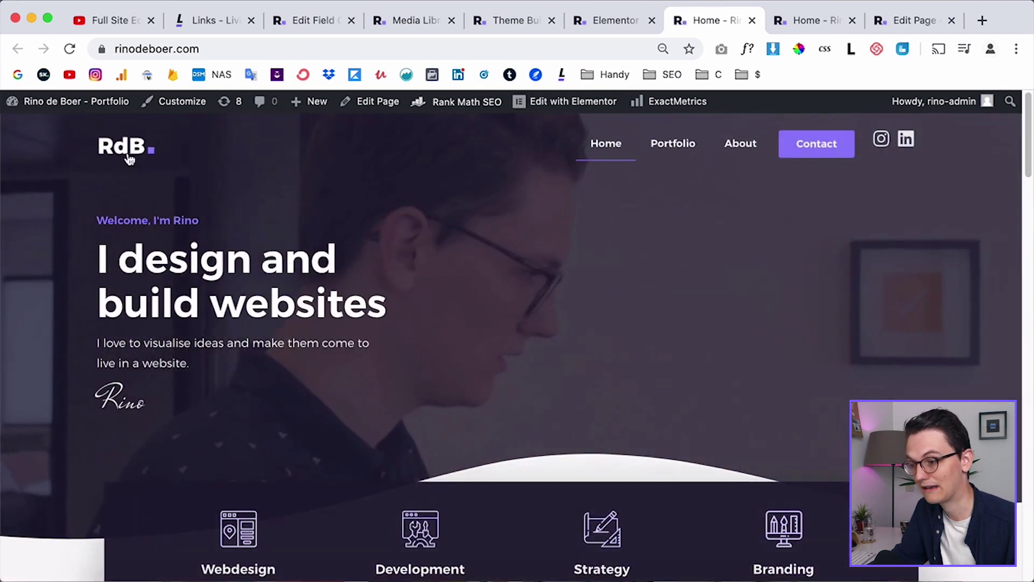
pyautogui.click(793, 22)
pyautogui.press('super+r')
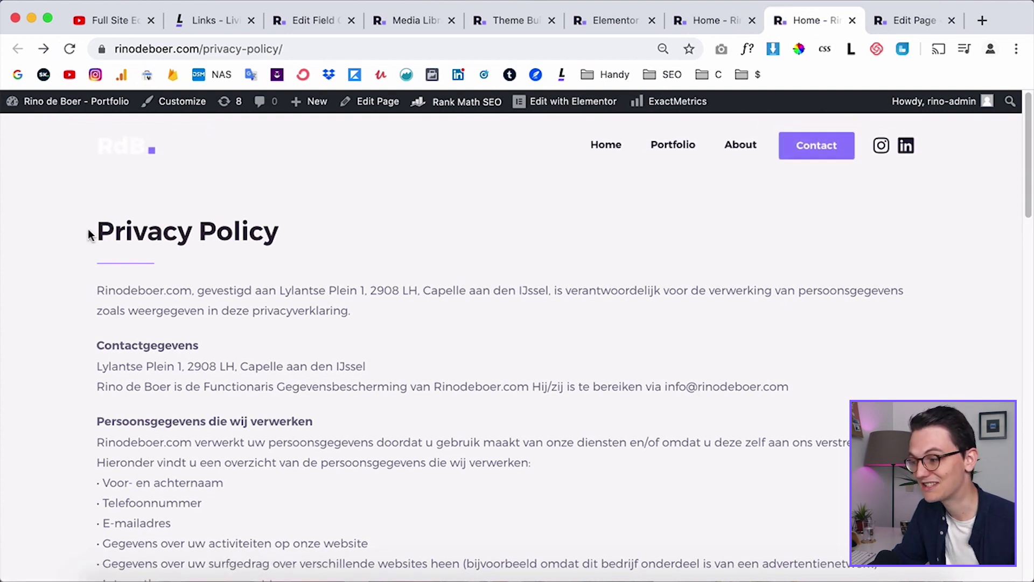
pyautogui.click(912, 21)
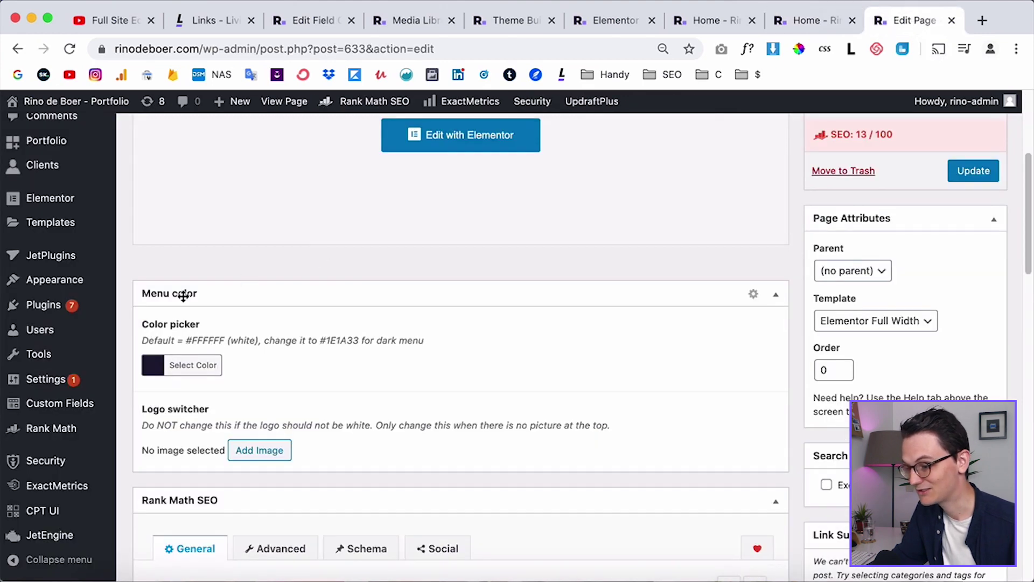
pyautogui.scroll(-2, 127, 297)
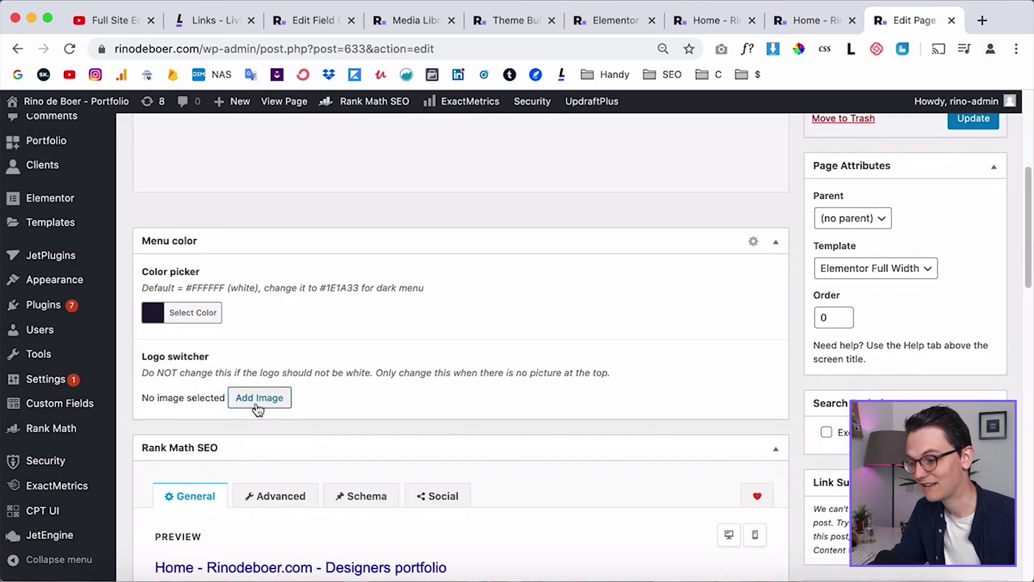
pyautogui.click(262, 401)
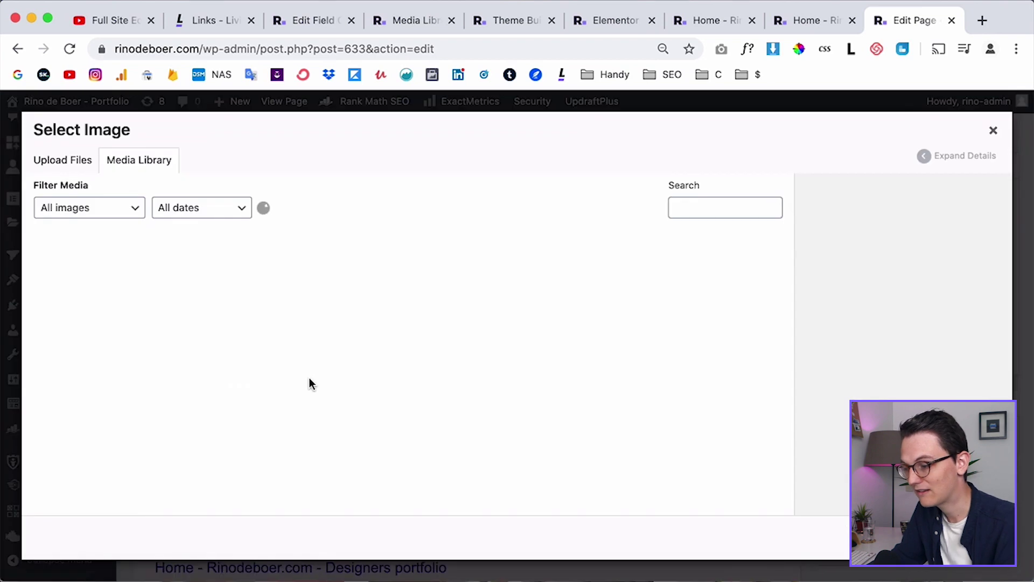
pyautogui.scroll(-20, 610, 412)
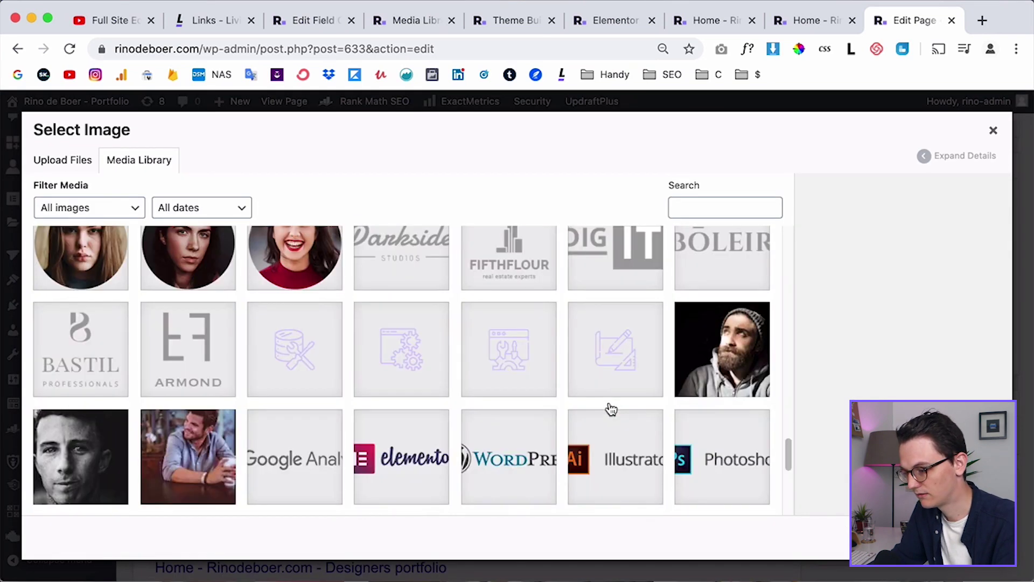
pyautogui.click(197, 454)
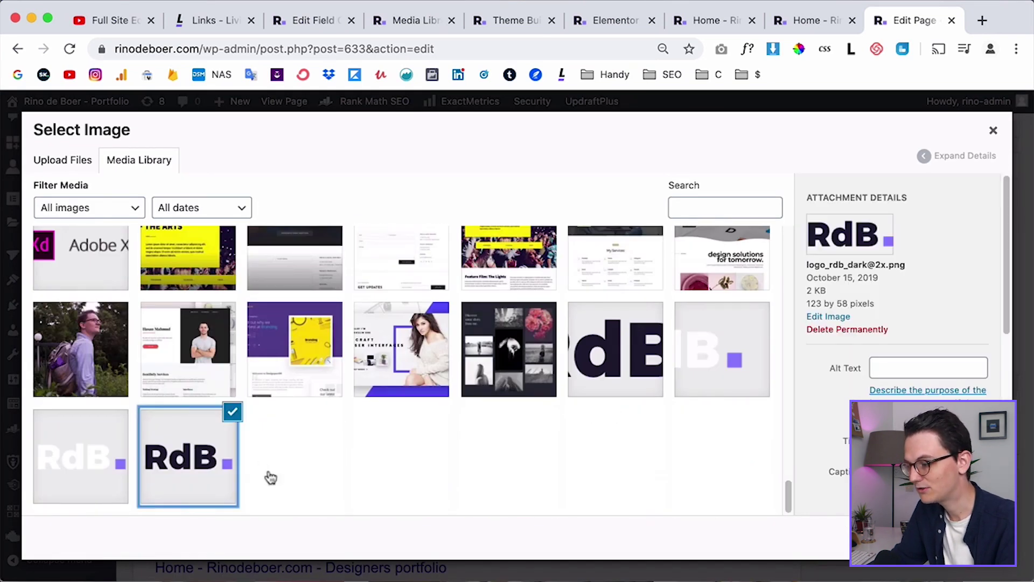
pyautogui.click(969, 538)
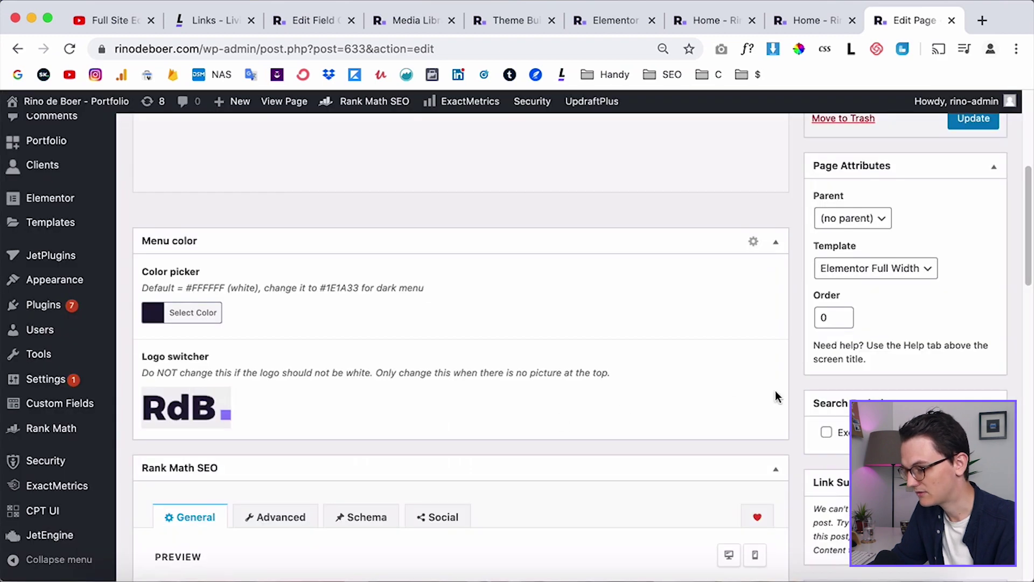
# Step: Update the Privacy Policy page and reload it on the site to check its header logo
pyautogui.scroll(5, 790, 397)
pyautogui.click(981, 353)
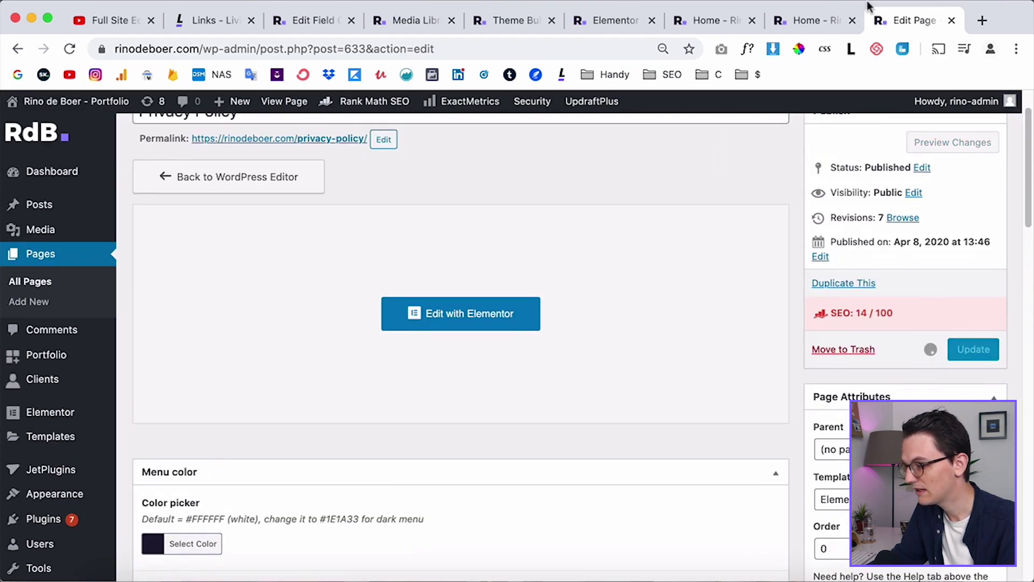
pyautogui.click(806, 21)
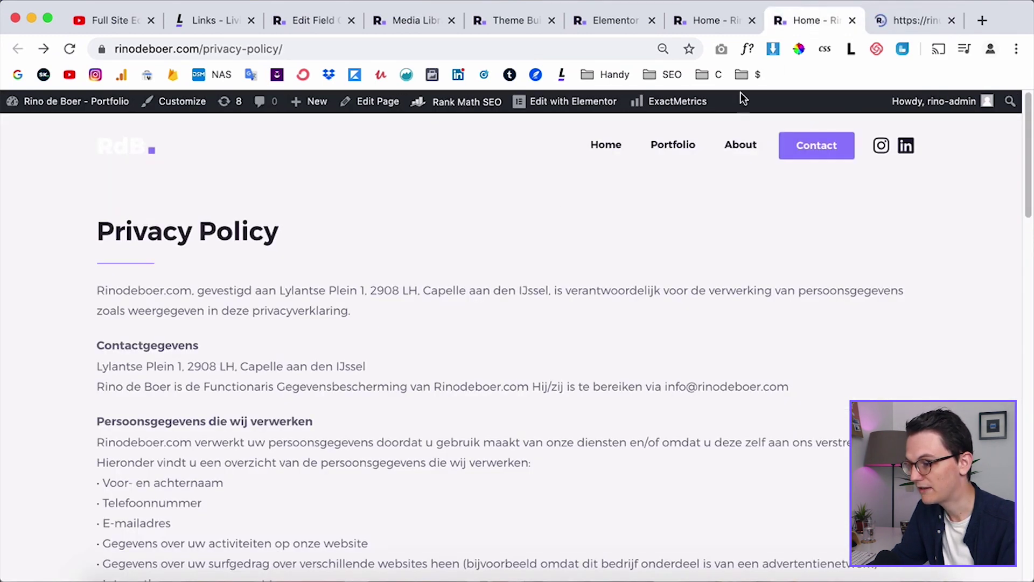
pyautogui.click(70, 49)
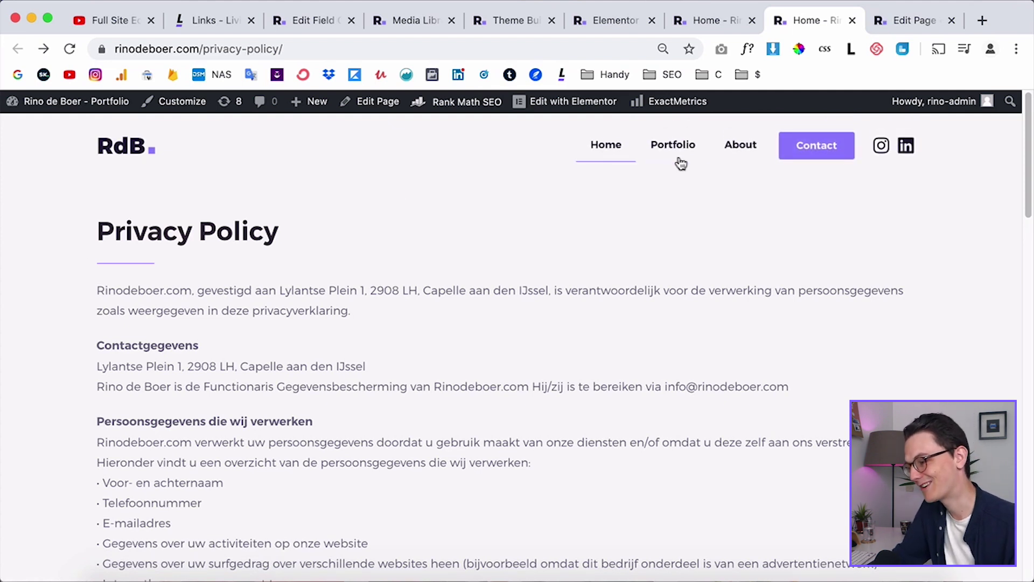
# Step: Switch the Elementor header template to the Tablet preview and open its mobile Nav Menu widget for editing
pyautogui.click(610, 22)
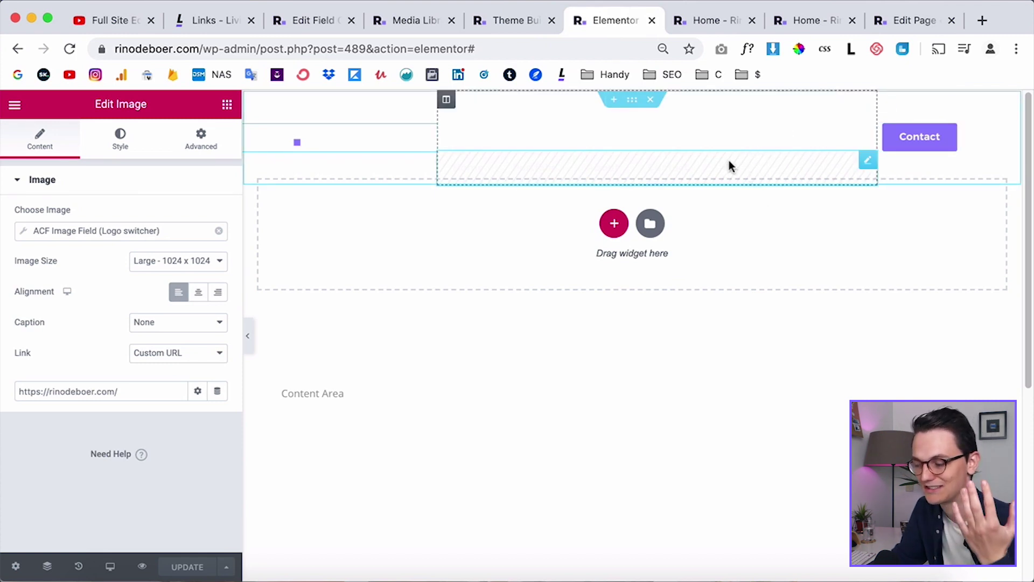
pyautogui.click(111, 567)
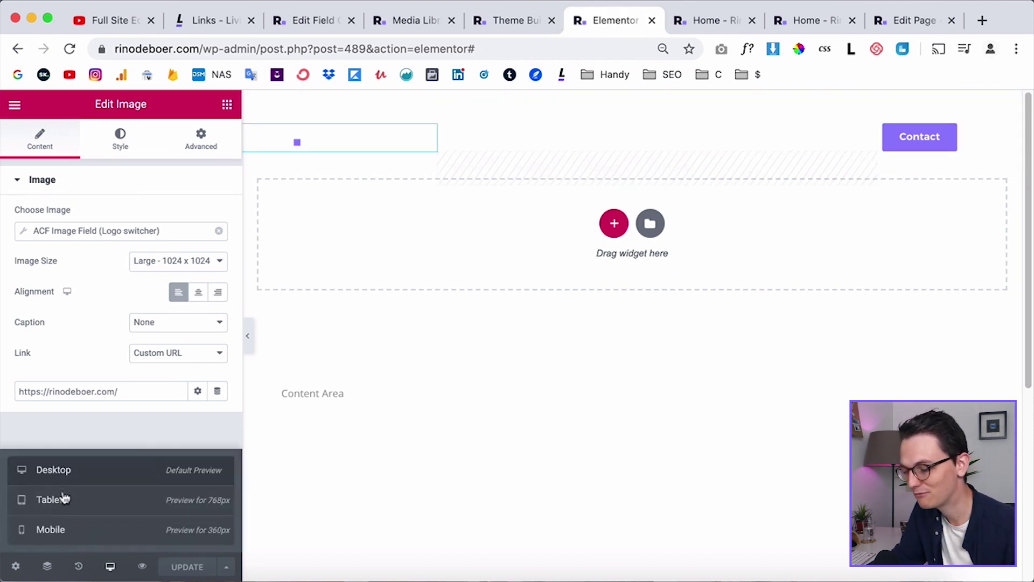
pyautogui.click(65, 496)
pyautogui.click(768, 200)
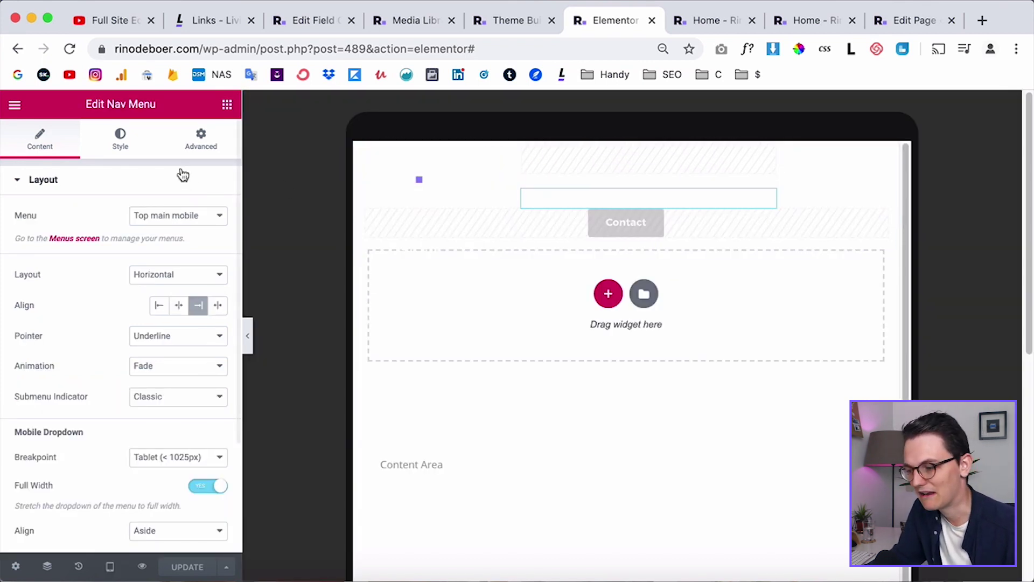
# Step: Link the normal color of the mobile menu's toggle button to the ACF Color Picker Field with the key Color picker
pyautogui.click(121, 142)
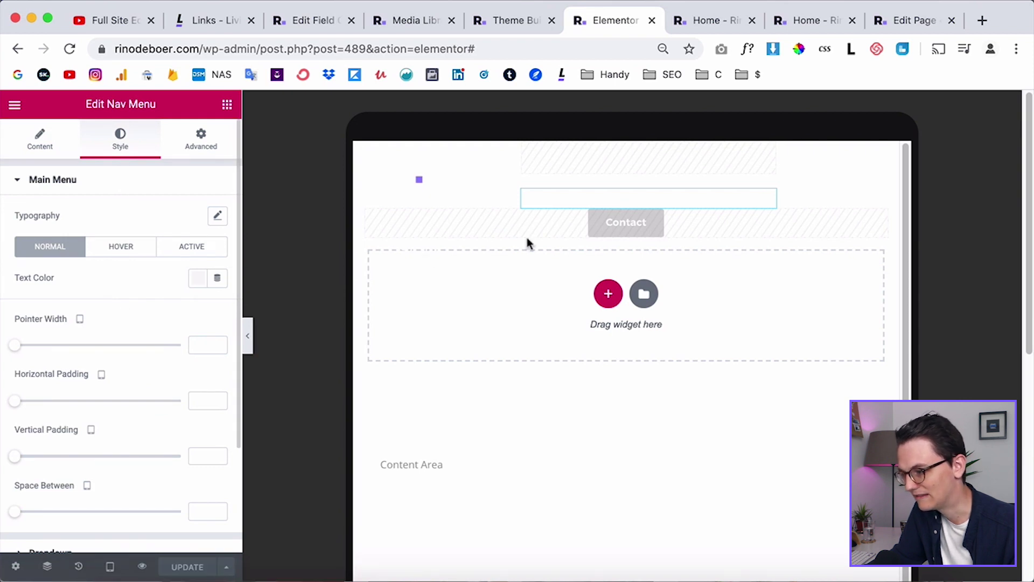
pyautogui.scroll(-4, 92, 457)
pyautogui.click(92, 457)
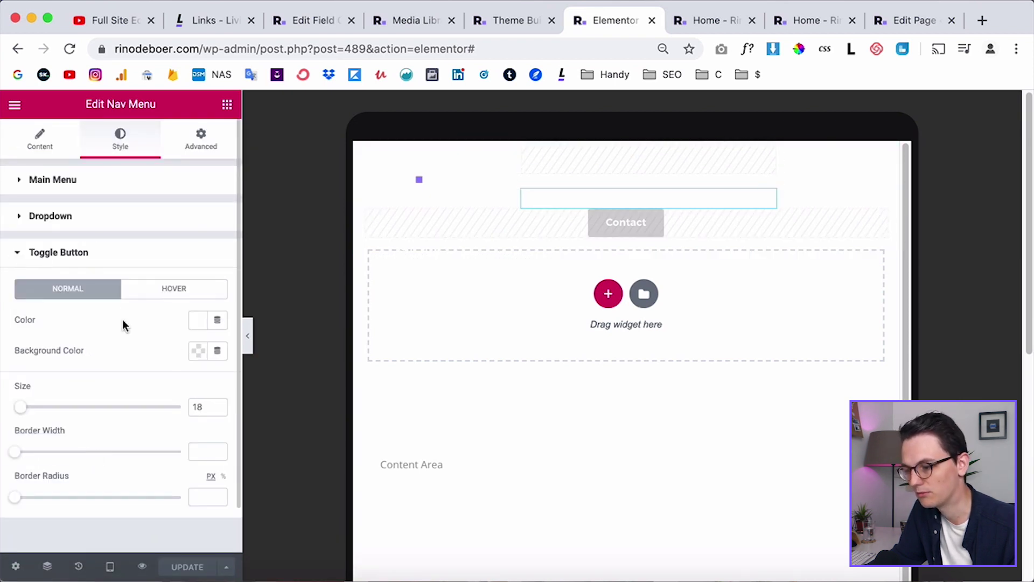
pyautogui.click(217, 321)
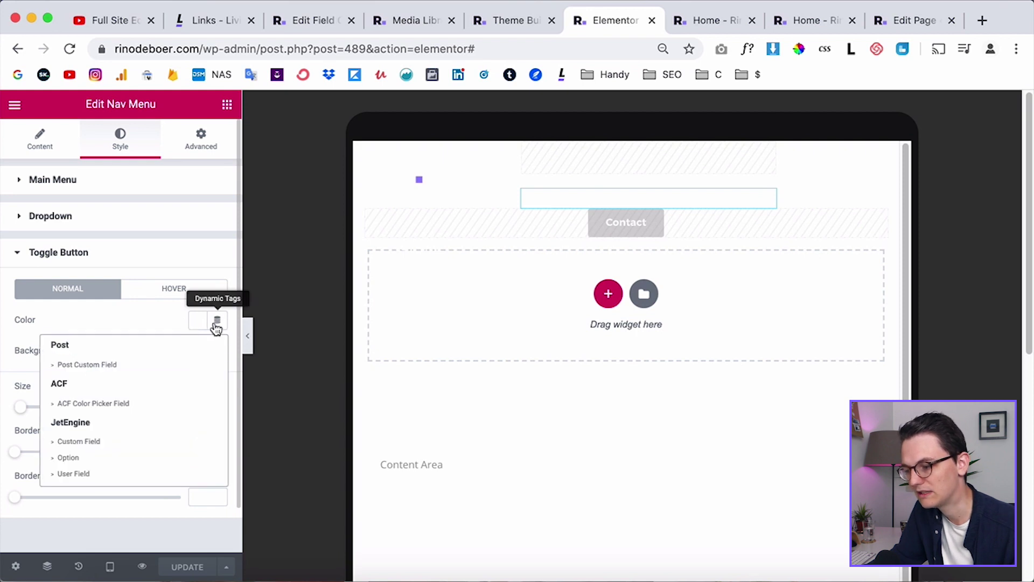
pyautogui.click(119, 404)
pyautogui.click(138, 319)
pyautogui.click(216, 382)
pyautogui.click(232, 400)
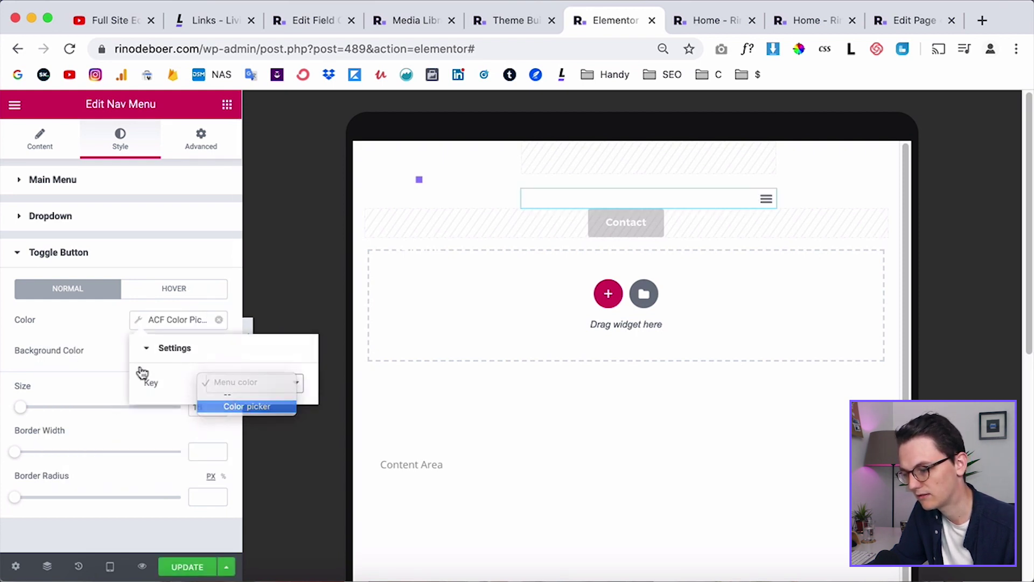
# Step: Switch the header template to the Mobile preview and update the template with the linked toggle button color
pyautogui.click(108, 328)
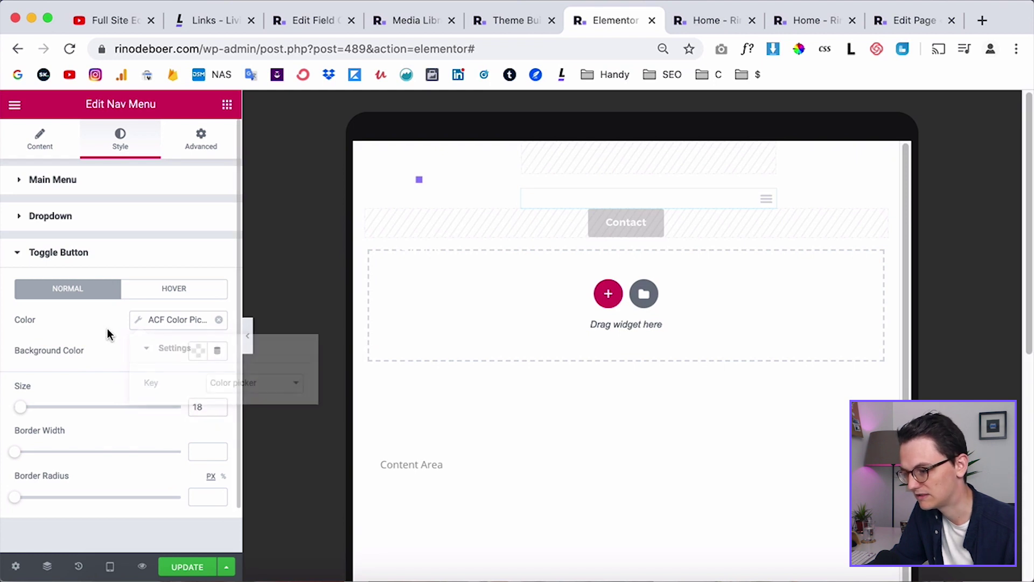
pyautogui.moveTo(110, 560)
pyautogui.click(97, 533)
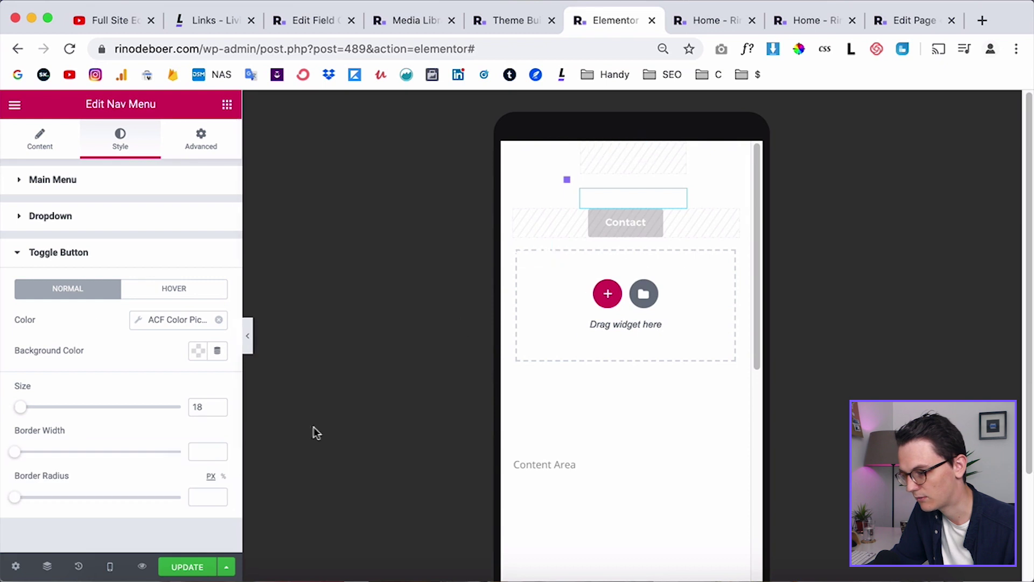
pyautogui.click(187, 567)
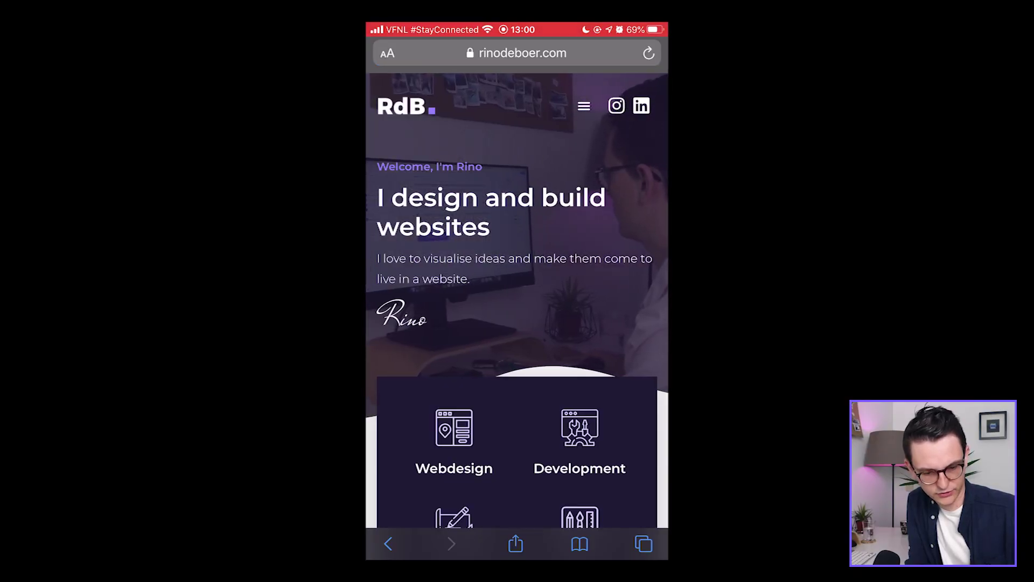
# Step: In the phone's browser, load the Privacy Policy page on rinodeboer.com, and open and close its mobile menu to check the header
pyautogui.click(522, 53)
pyautogui.click(487, 55)
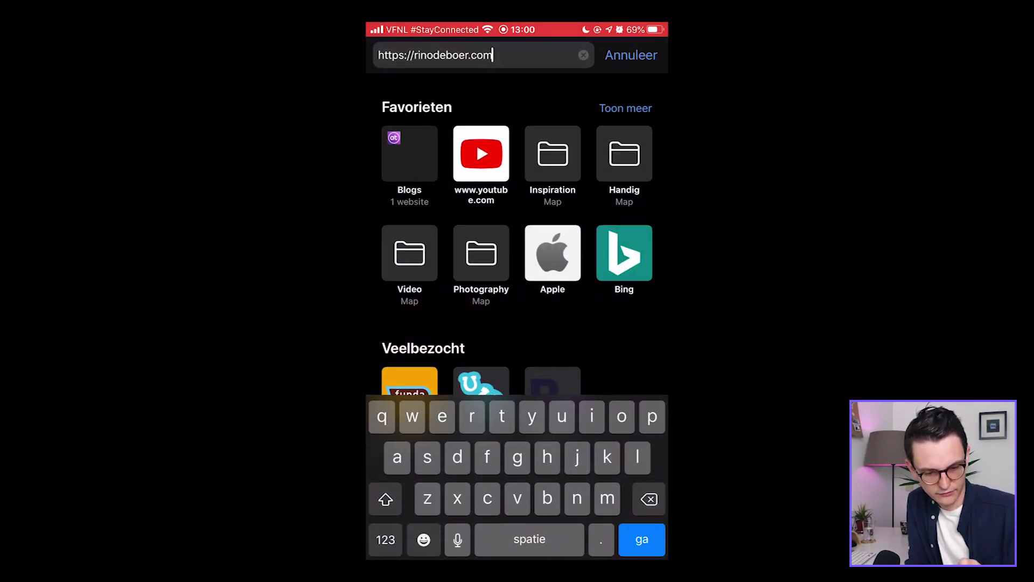
pyautogui.click(385, 540)
pyautogui.write('/')
pyautogui.press('Return')
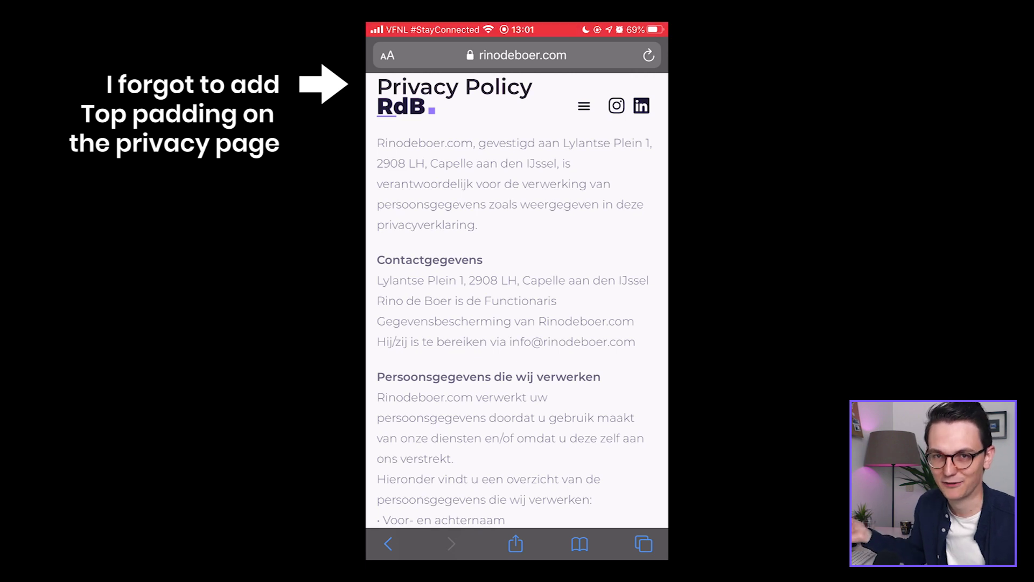
pyautogui.click(584, 106)
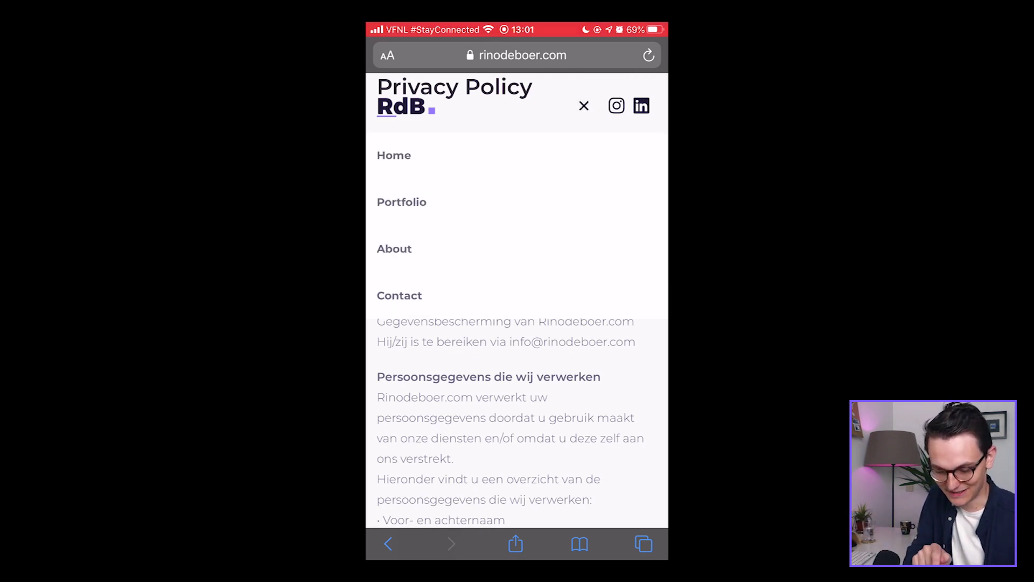
pyautogui.click(584, 106)
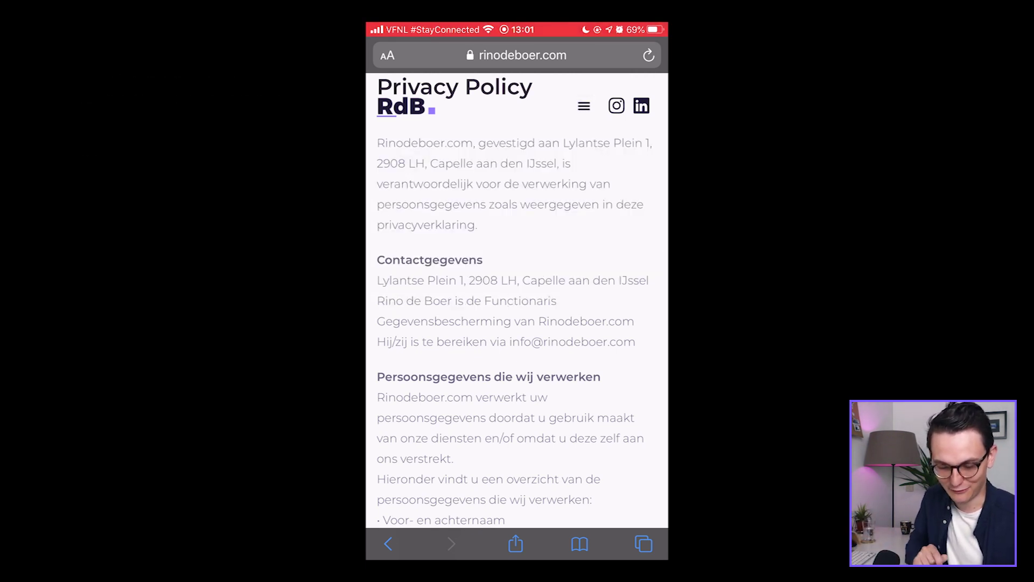